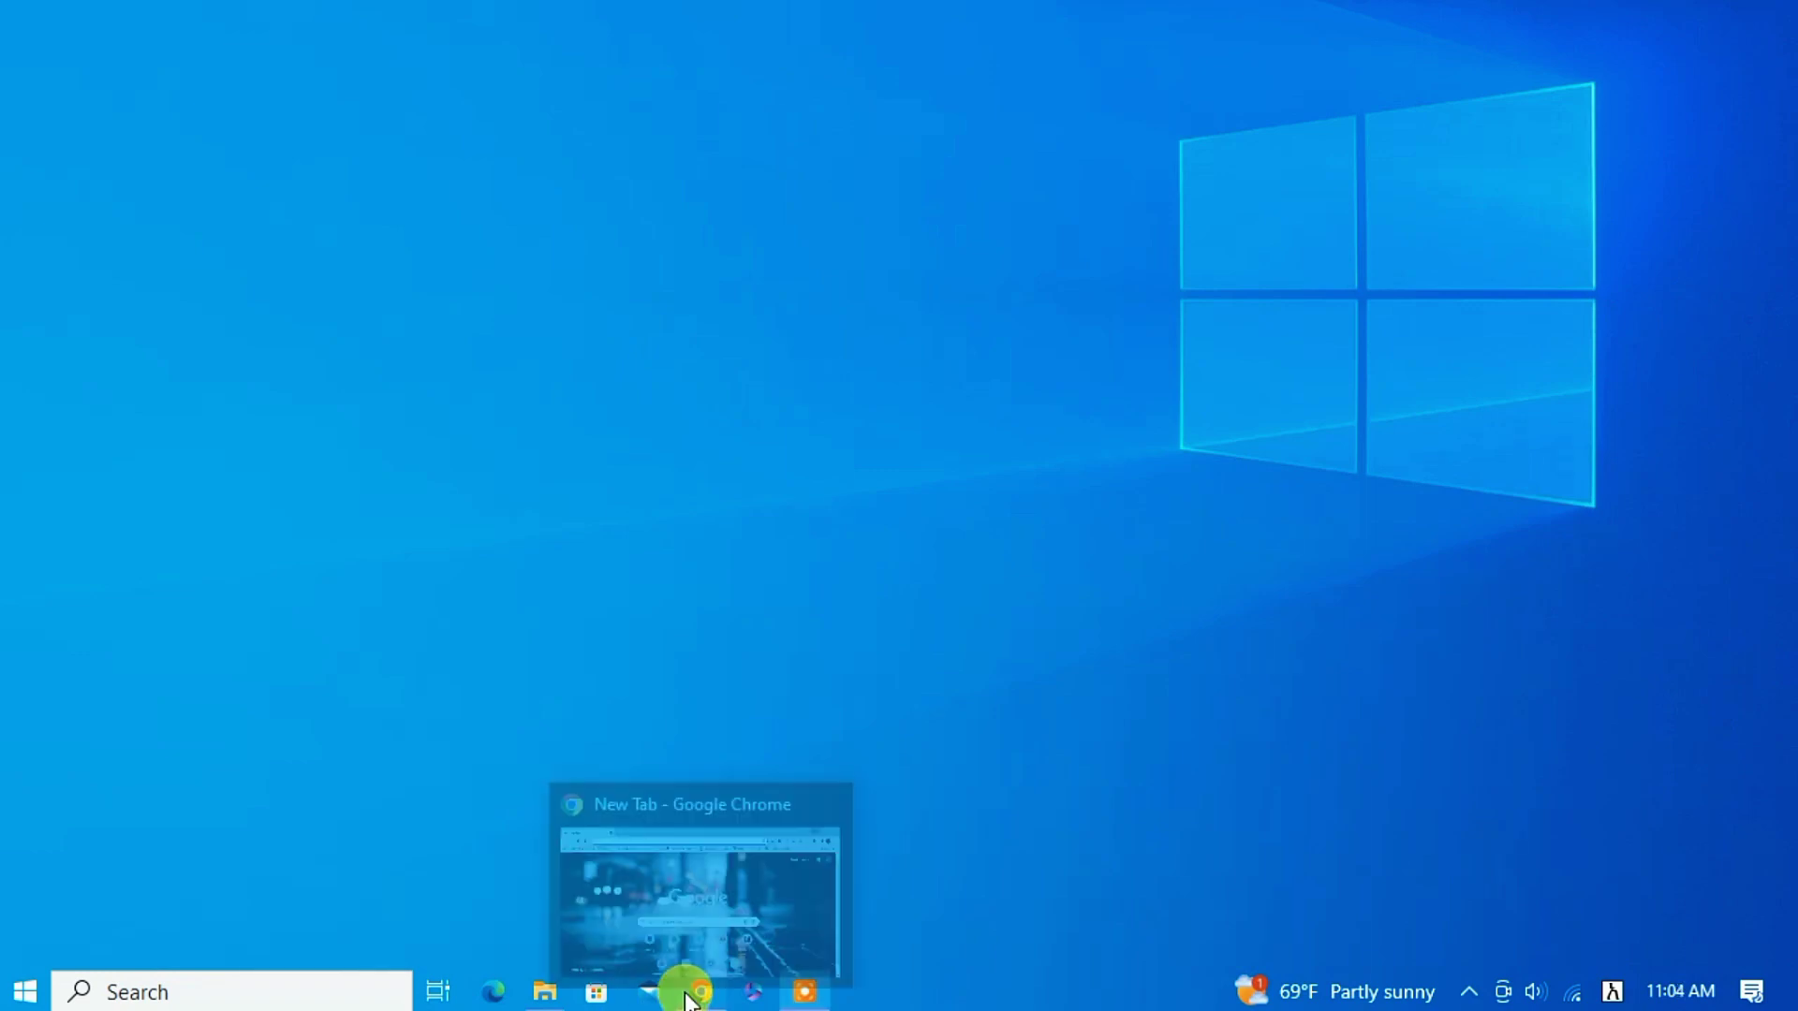
Search Chrome for 'download windows 11' and open Microsoft's Download Windows 11 page.
left_click(702, 990)
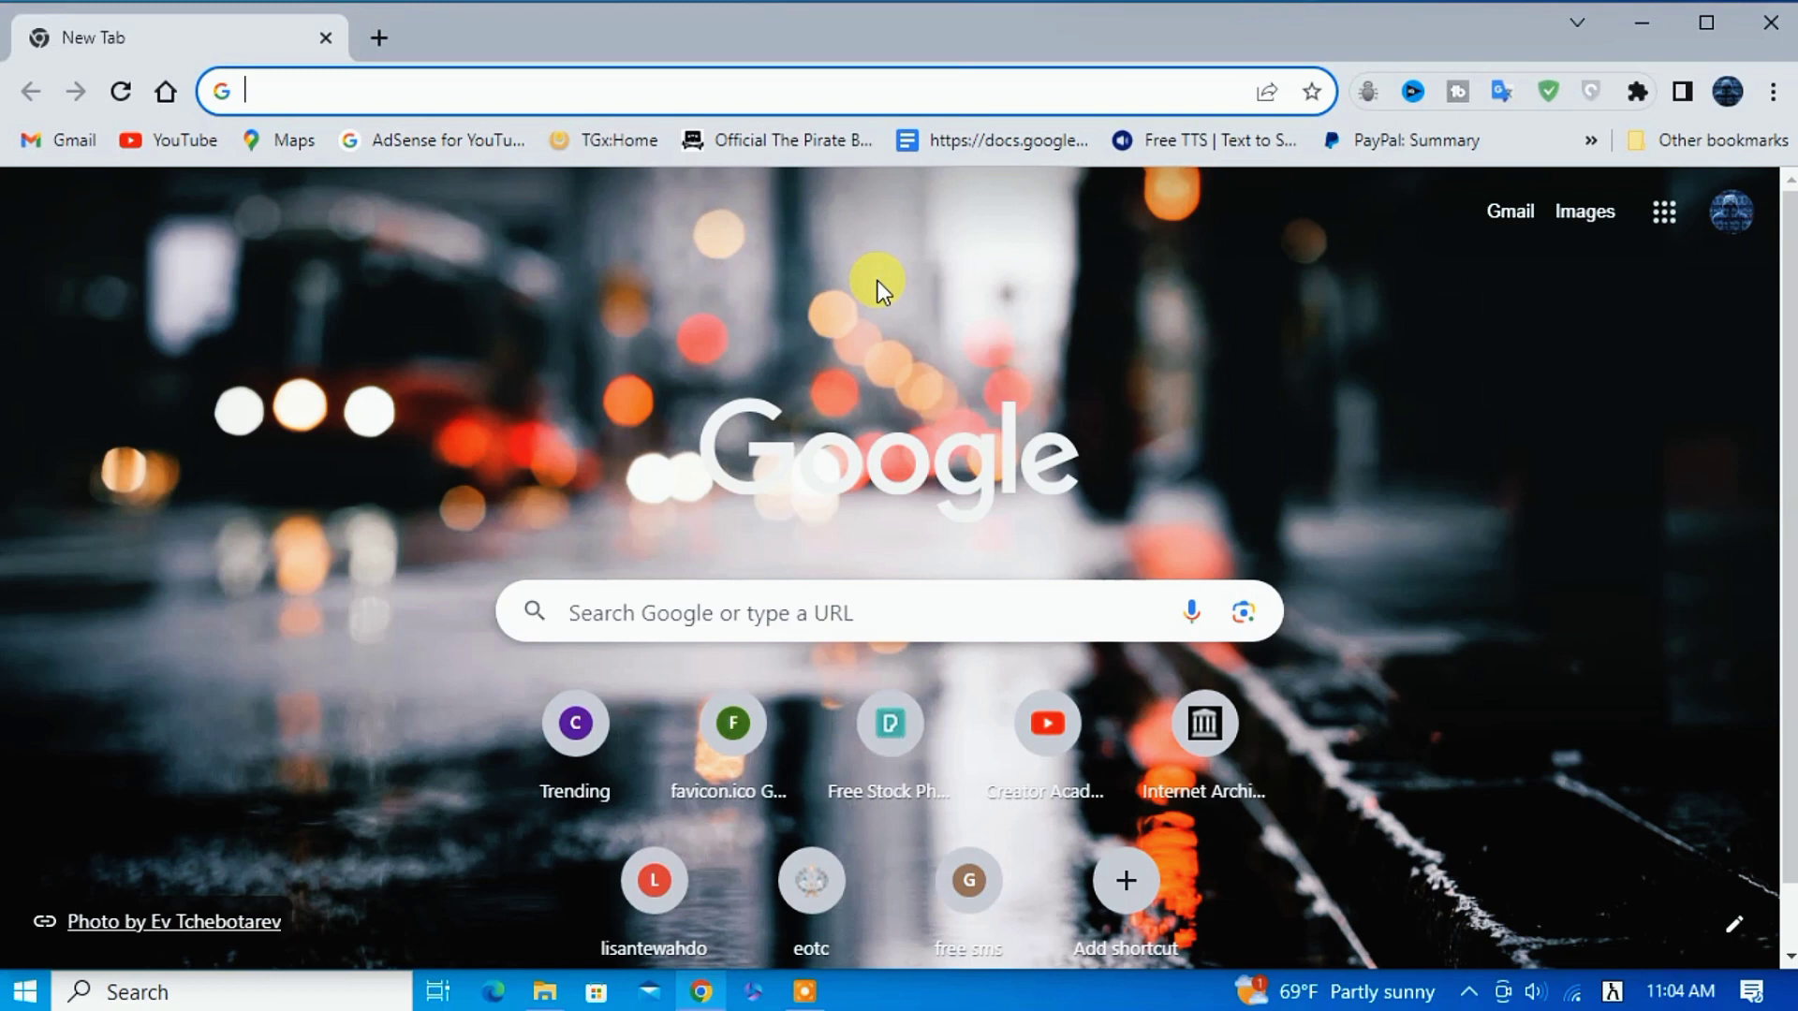
type("download windows 11")
key("Return")
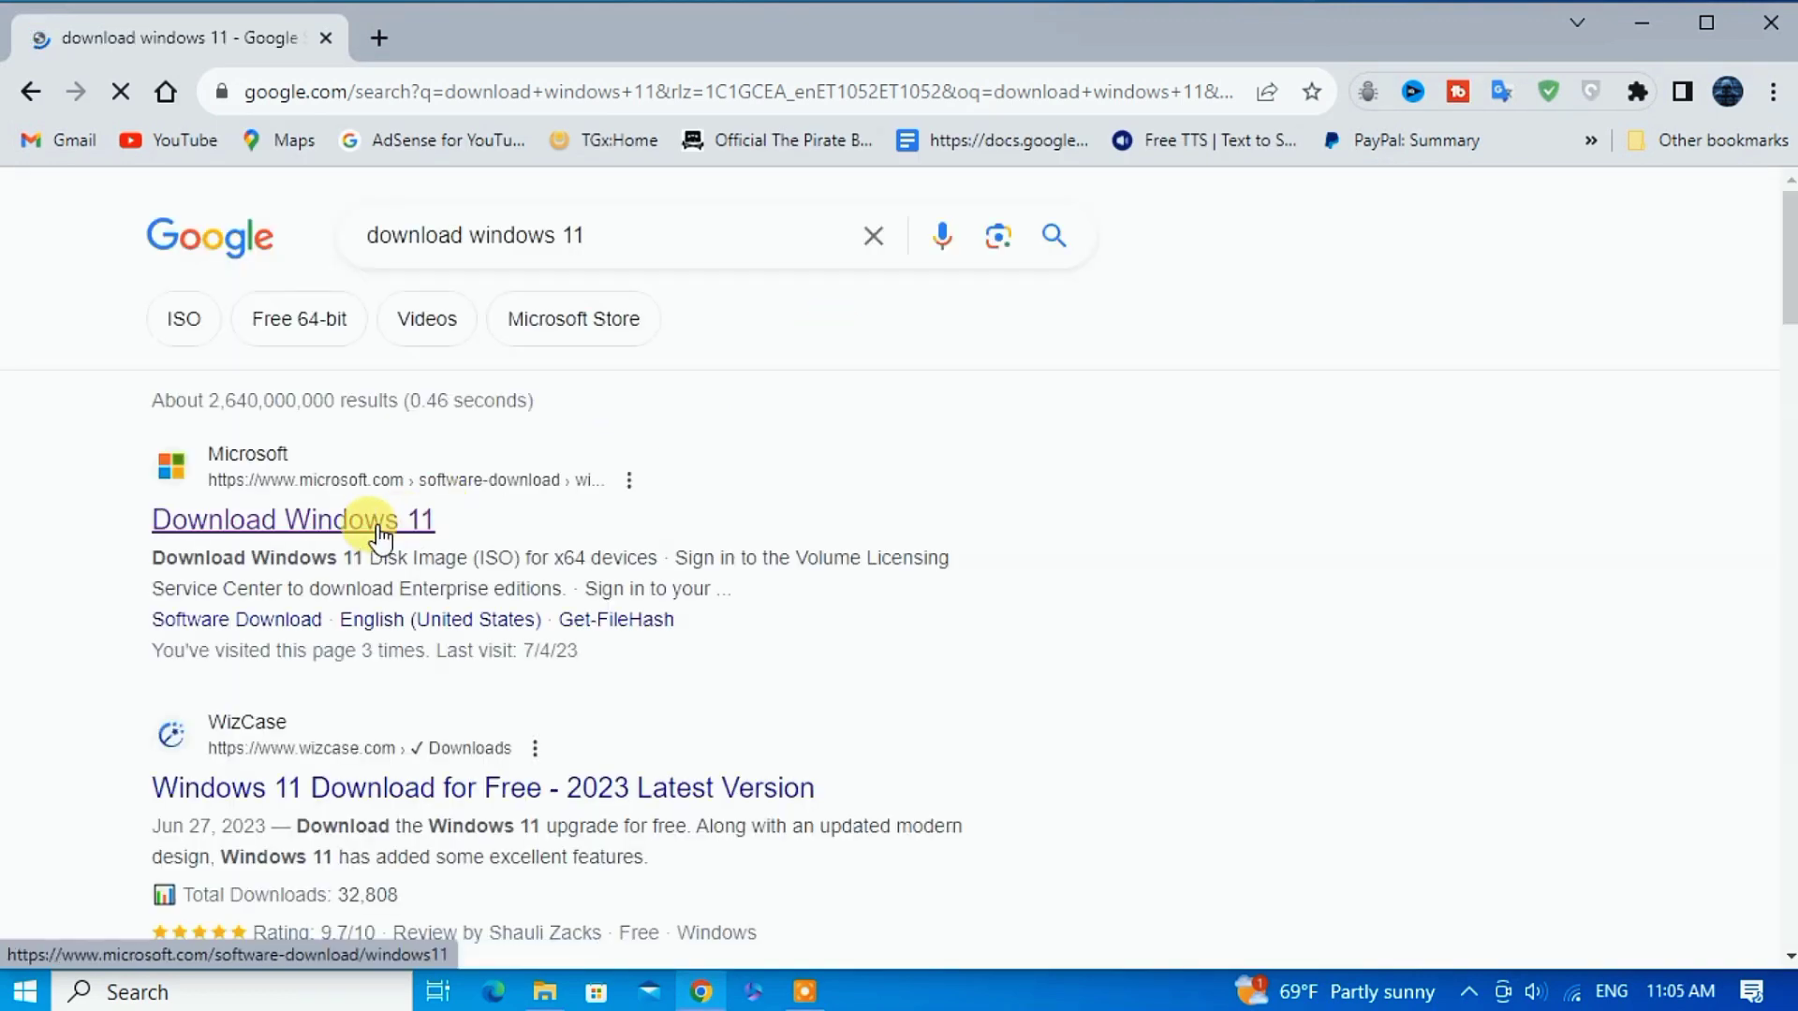
left_click(364, 543)
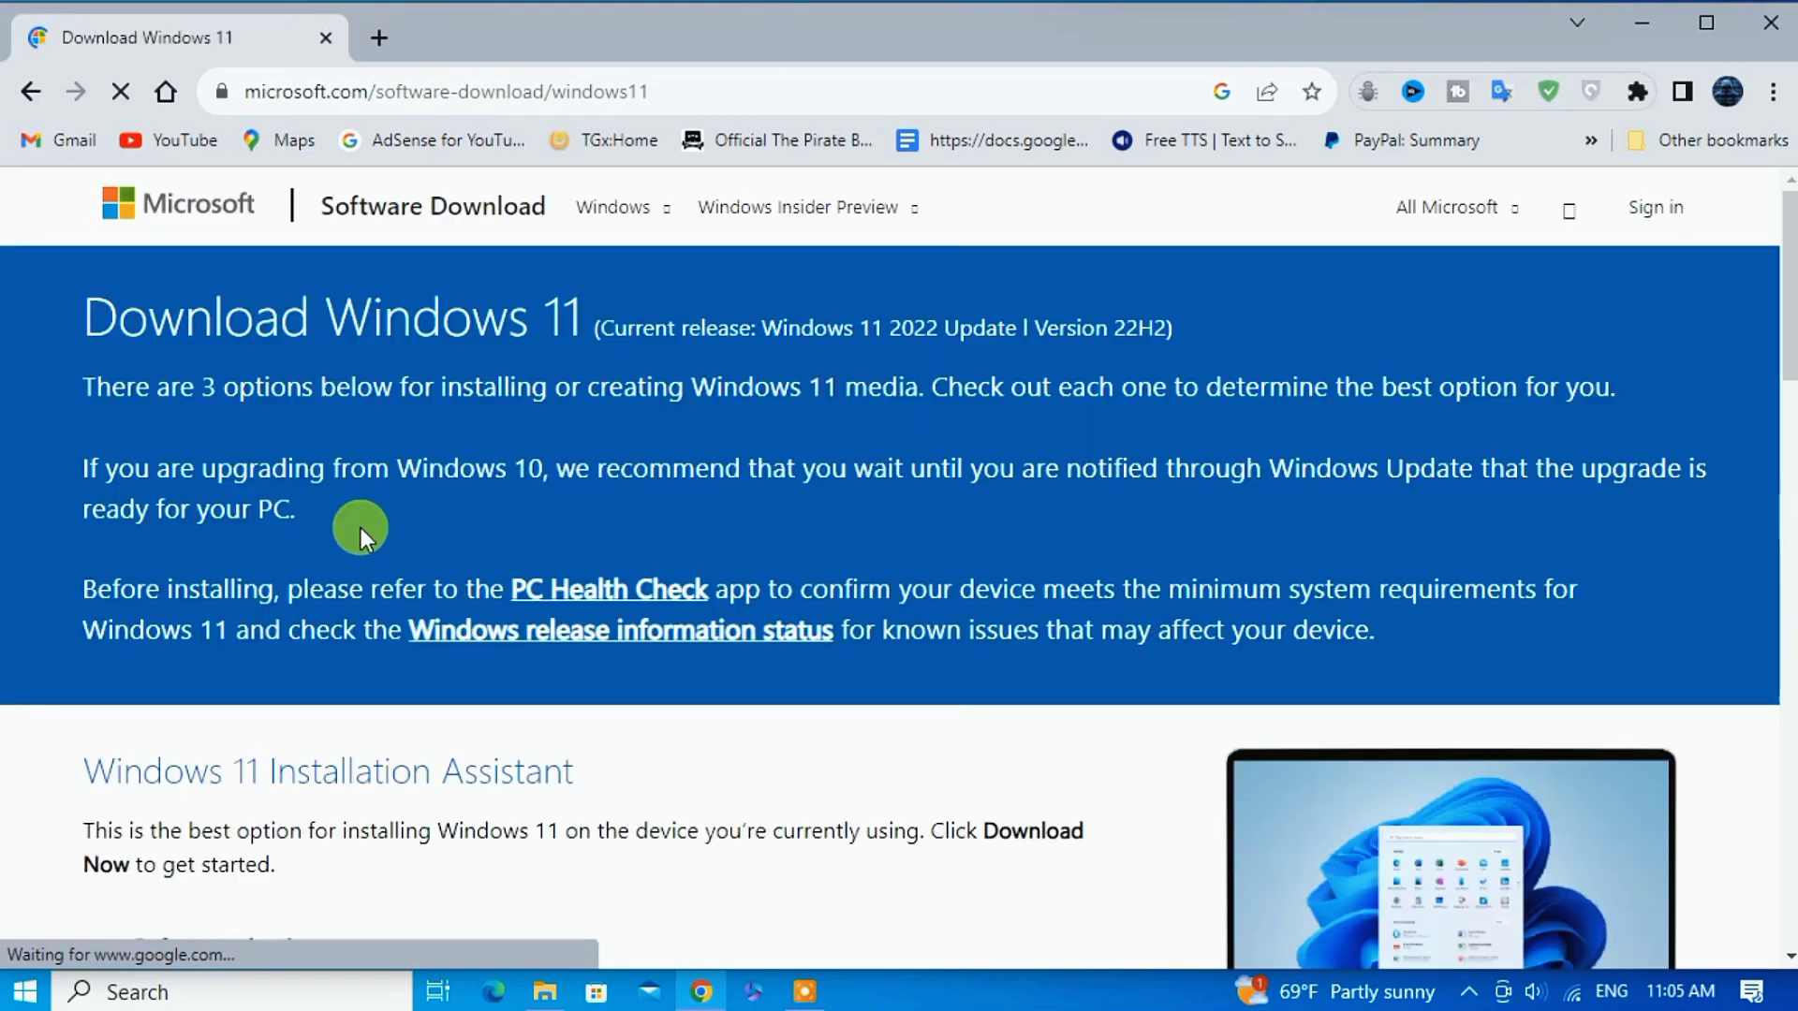
Select the multi-edition Windows 11 ISO for x64 and request its download.
scroll(361, 533, "down", 8)
scroll(362, 530, "down", 3)
left_click(618, 623)
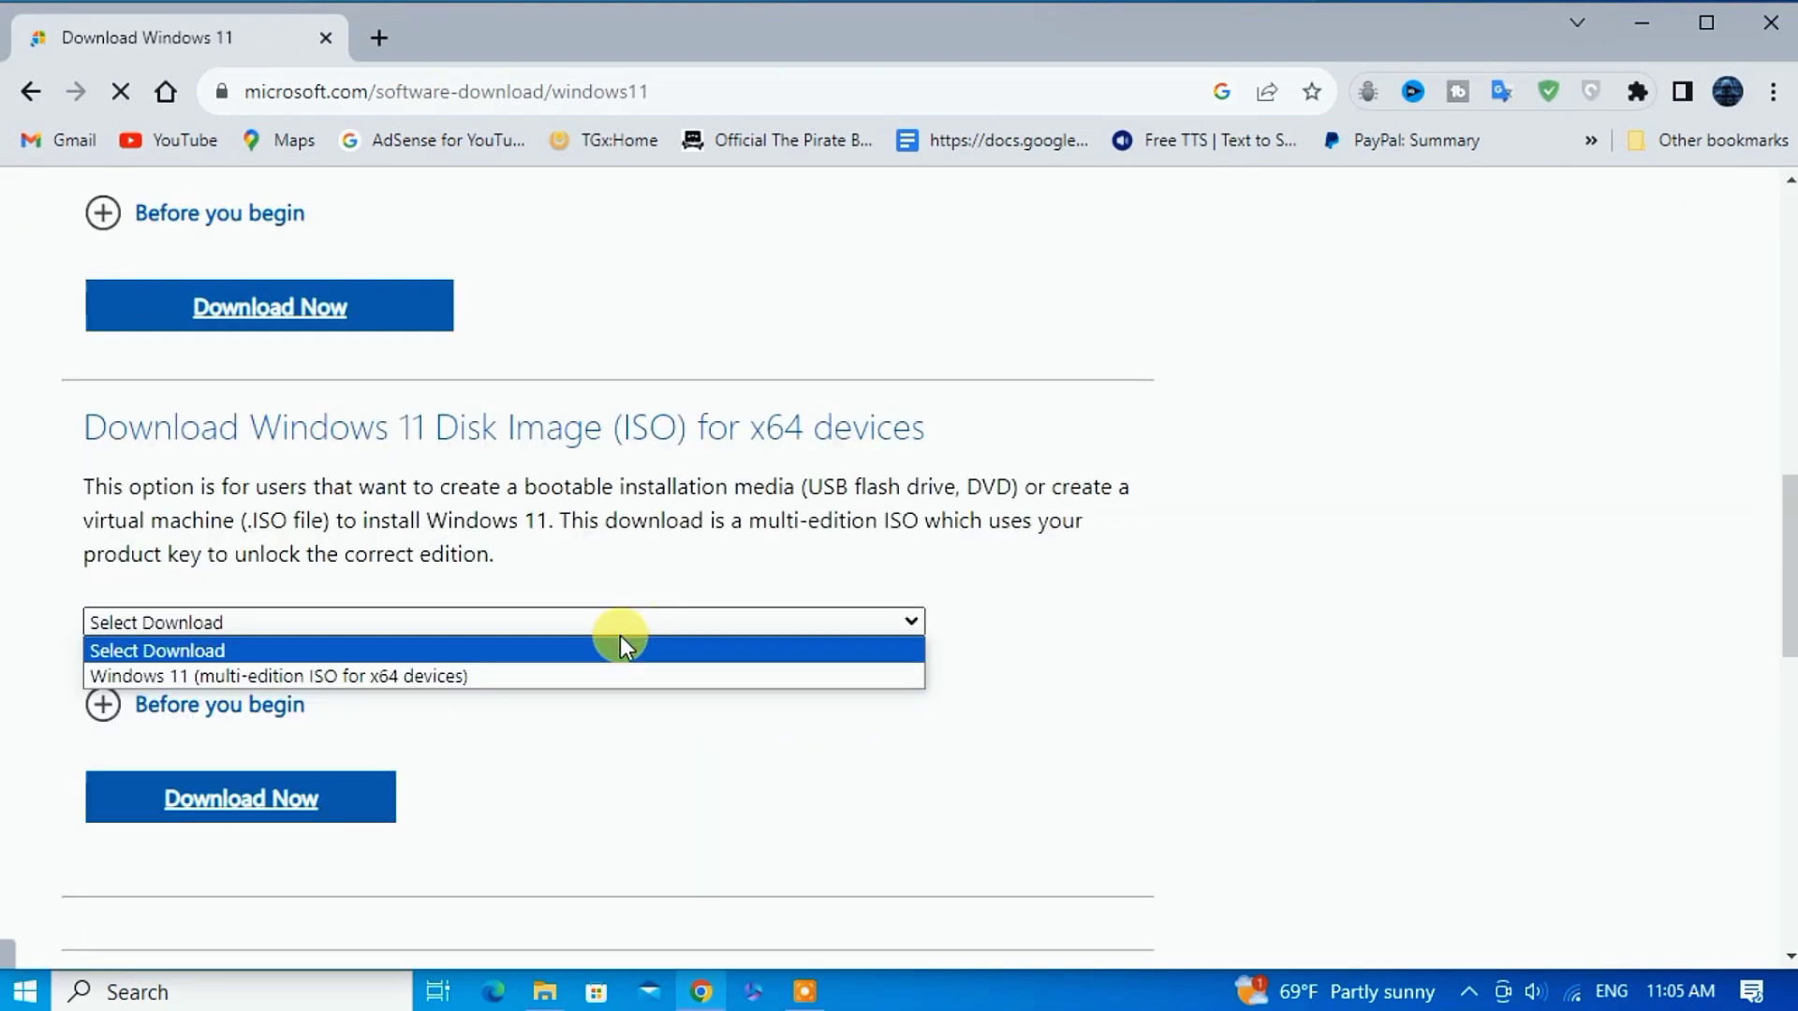
left_click(449, 674)
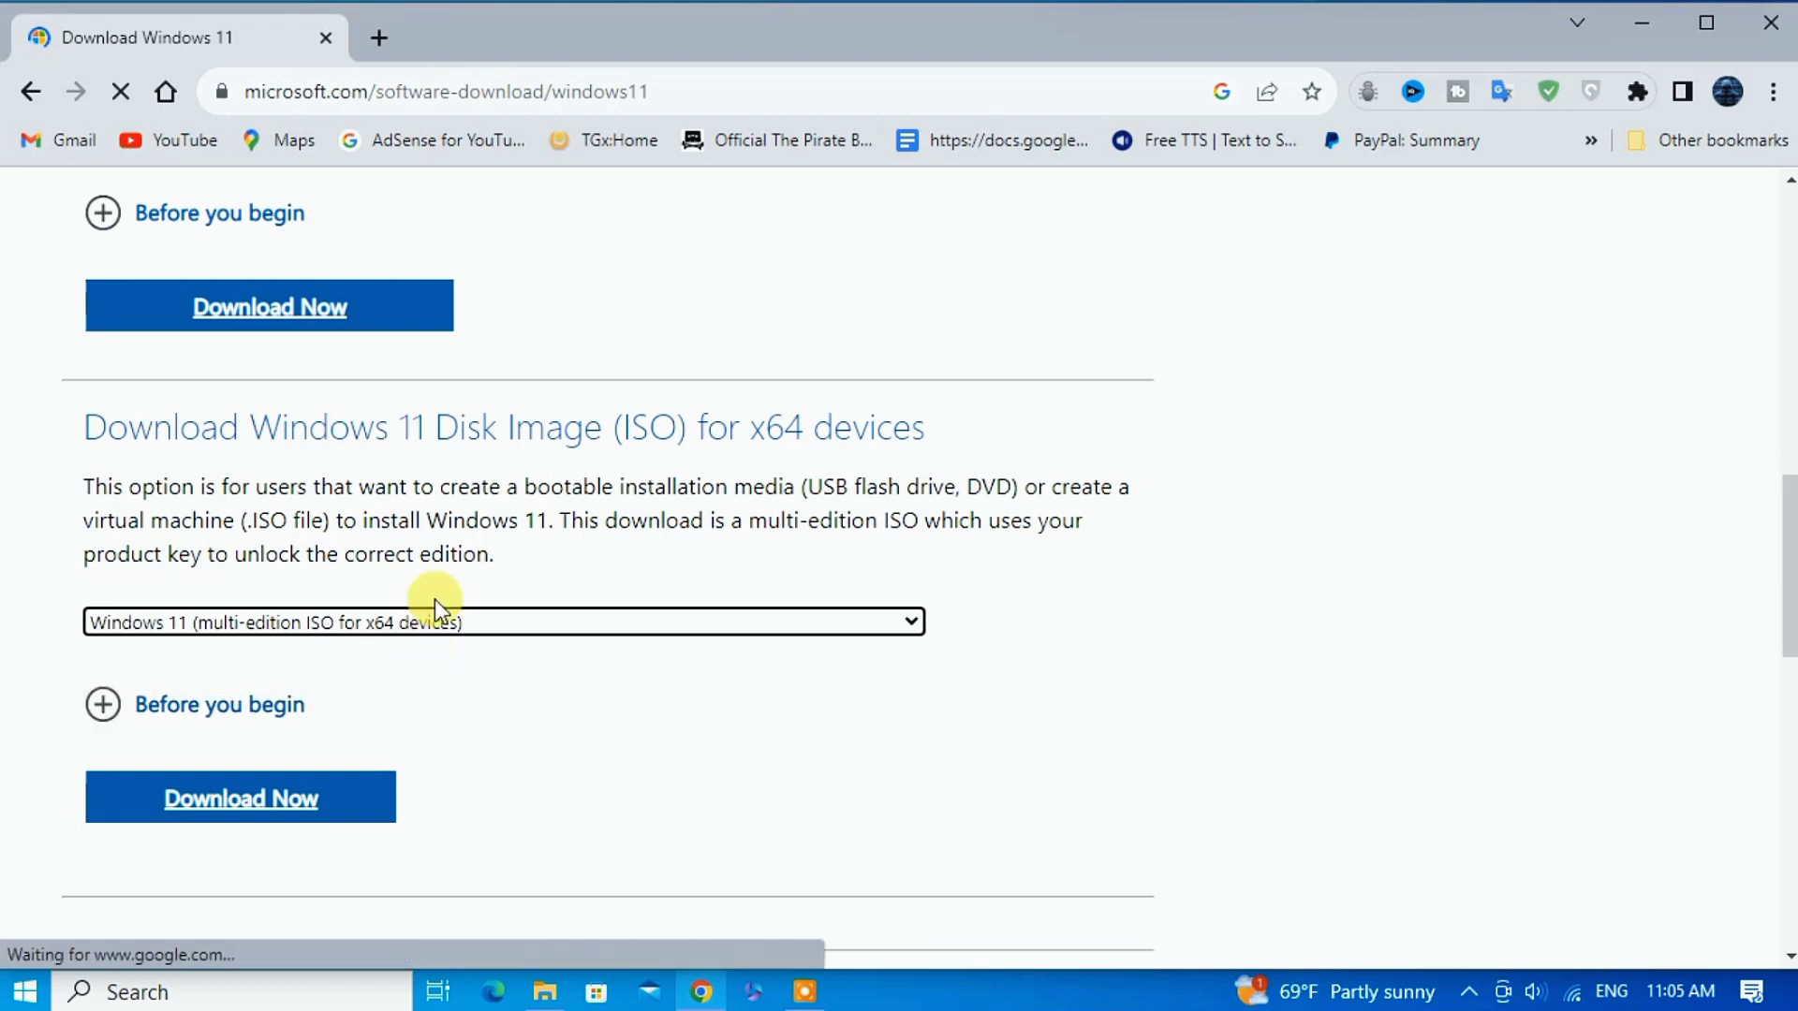
scroll(422, 656, "down", 1)
left_click(229, 726)
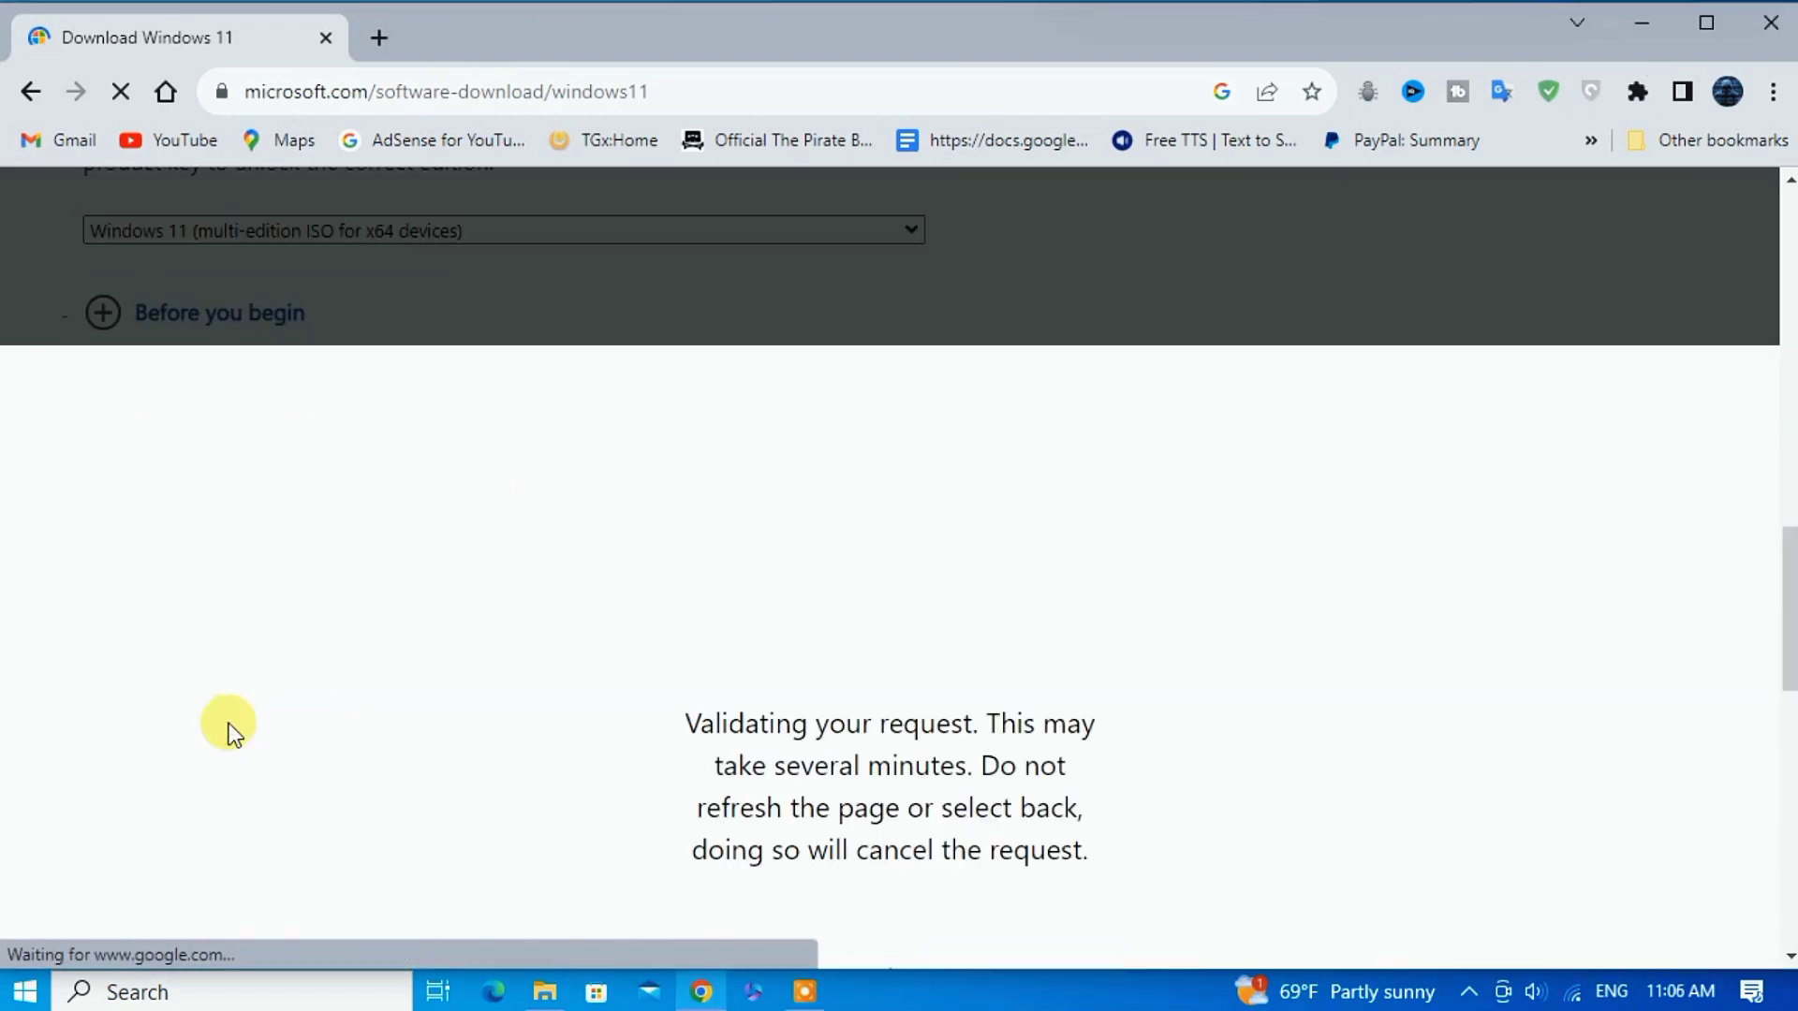
Confirm English International as the language and start the 64-bit Windows 11 download.
left_click(325, 828)
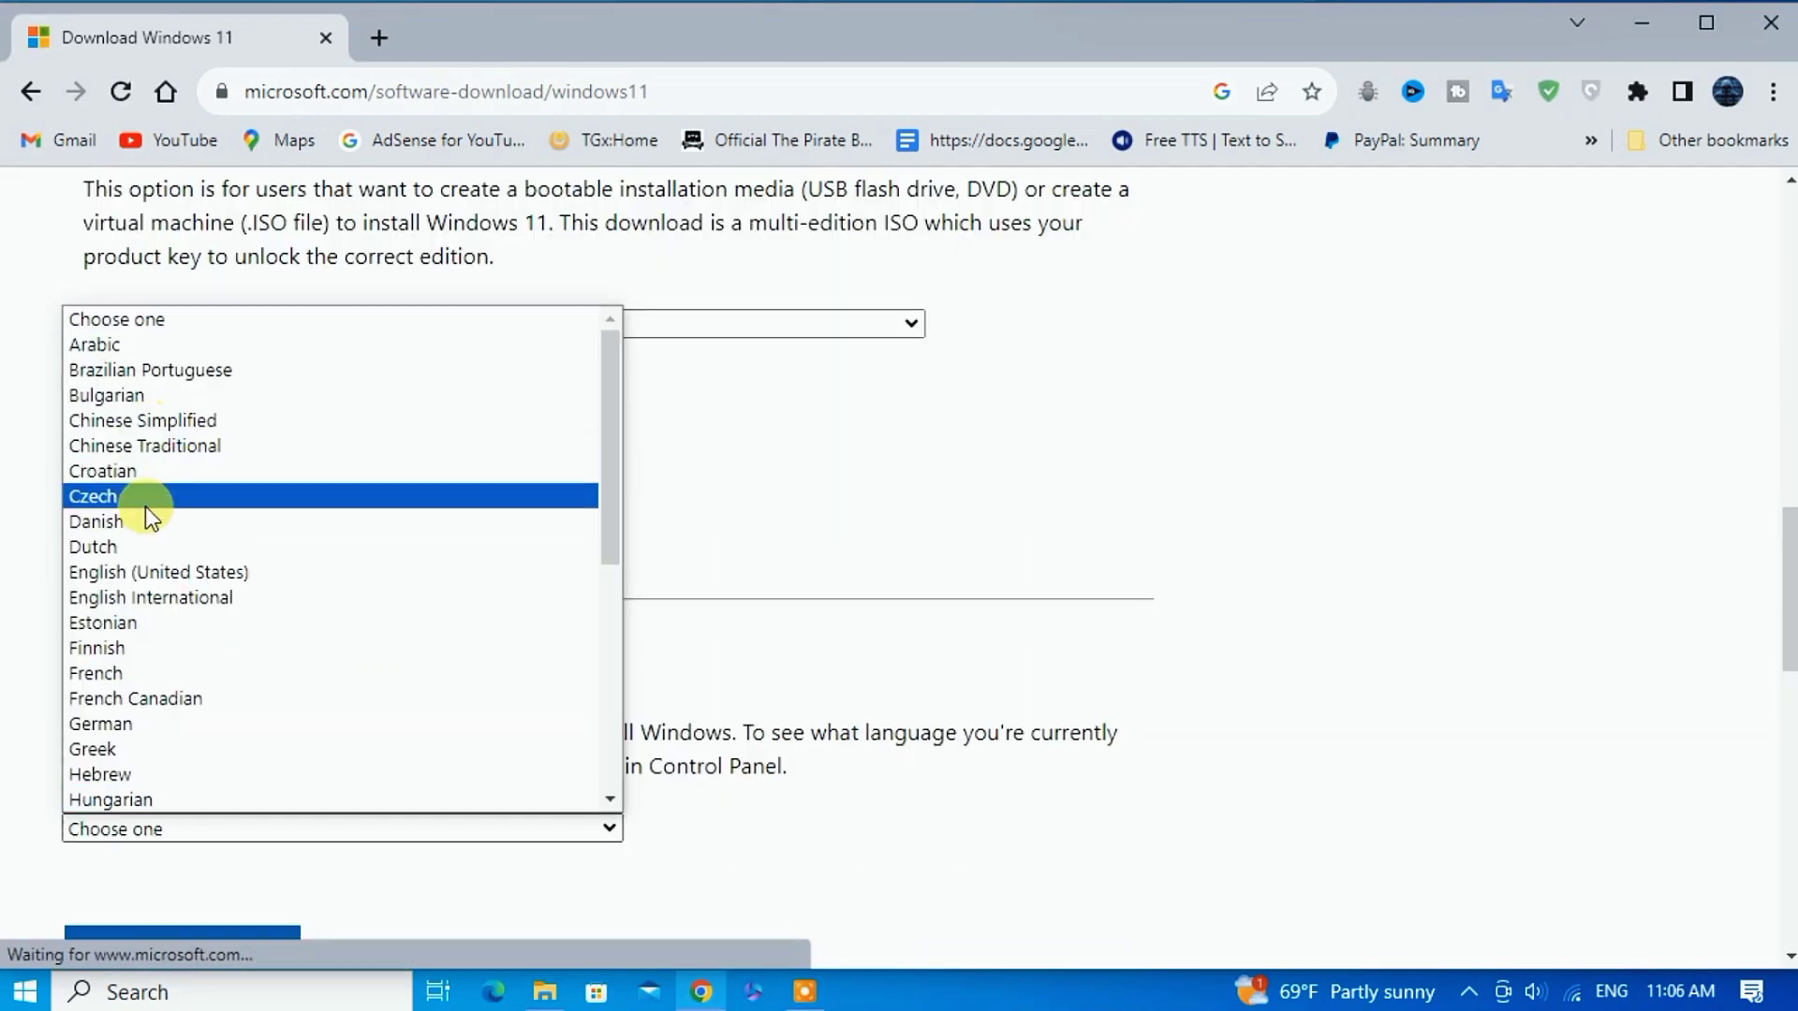
left_click(150, 597)
scroll(279, 700, "down", 3)
left_click(234, 672)
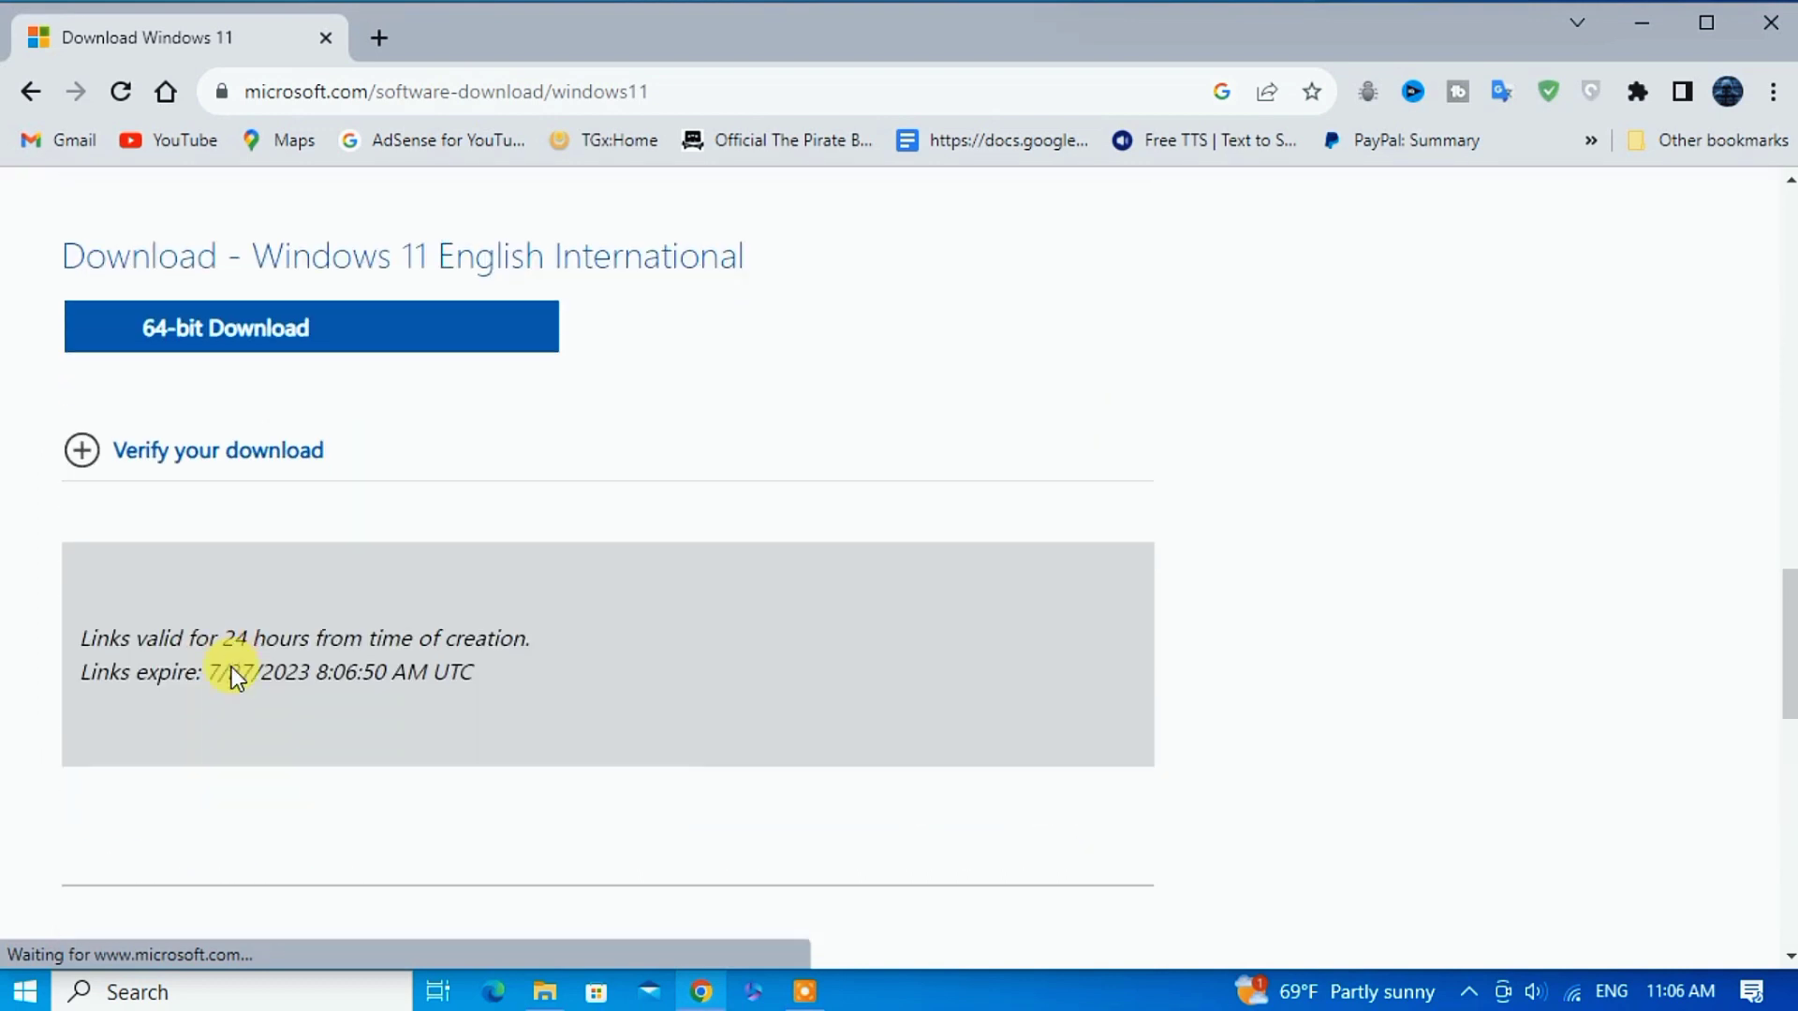
scroll(172, 611, "up", 2)
left_click(173, 611)
Open Chrome's full downloads list to follow the ISO download.
scroll(168, 623, "up", 1)
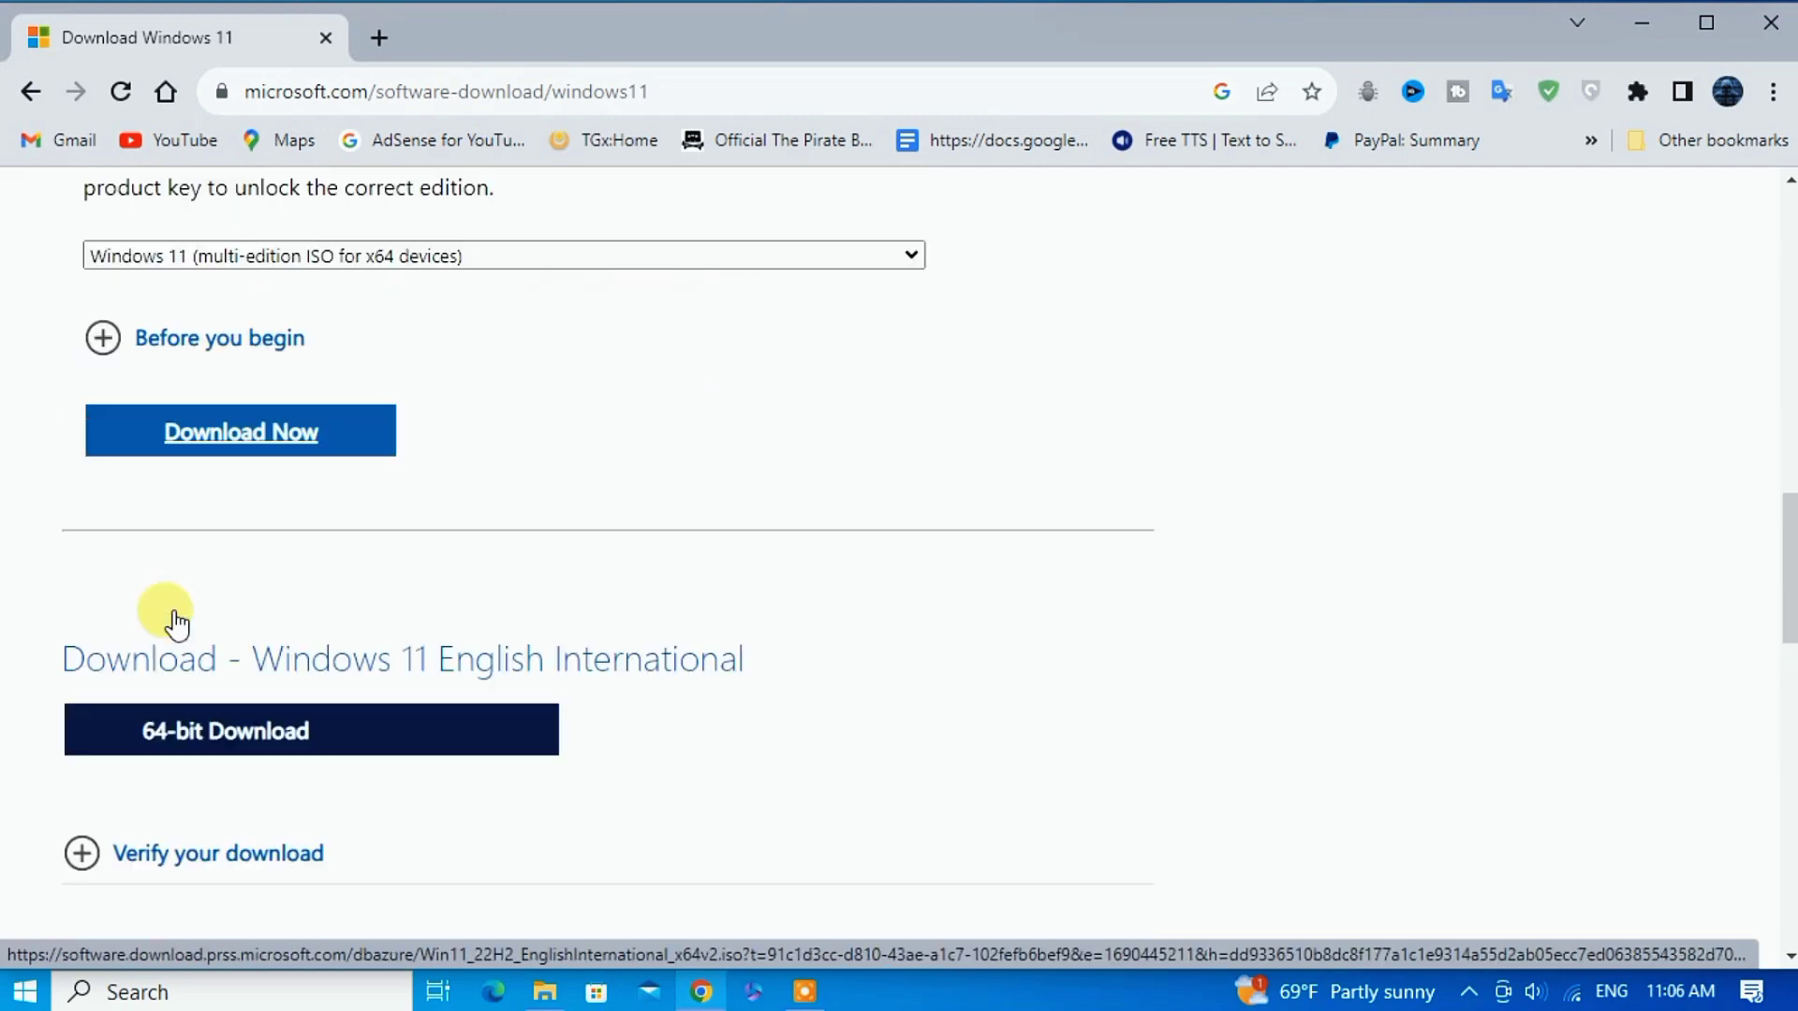
scroll(268, 762, "down", 3)
left_click(1633, 88)
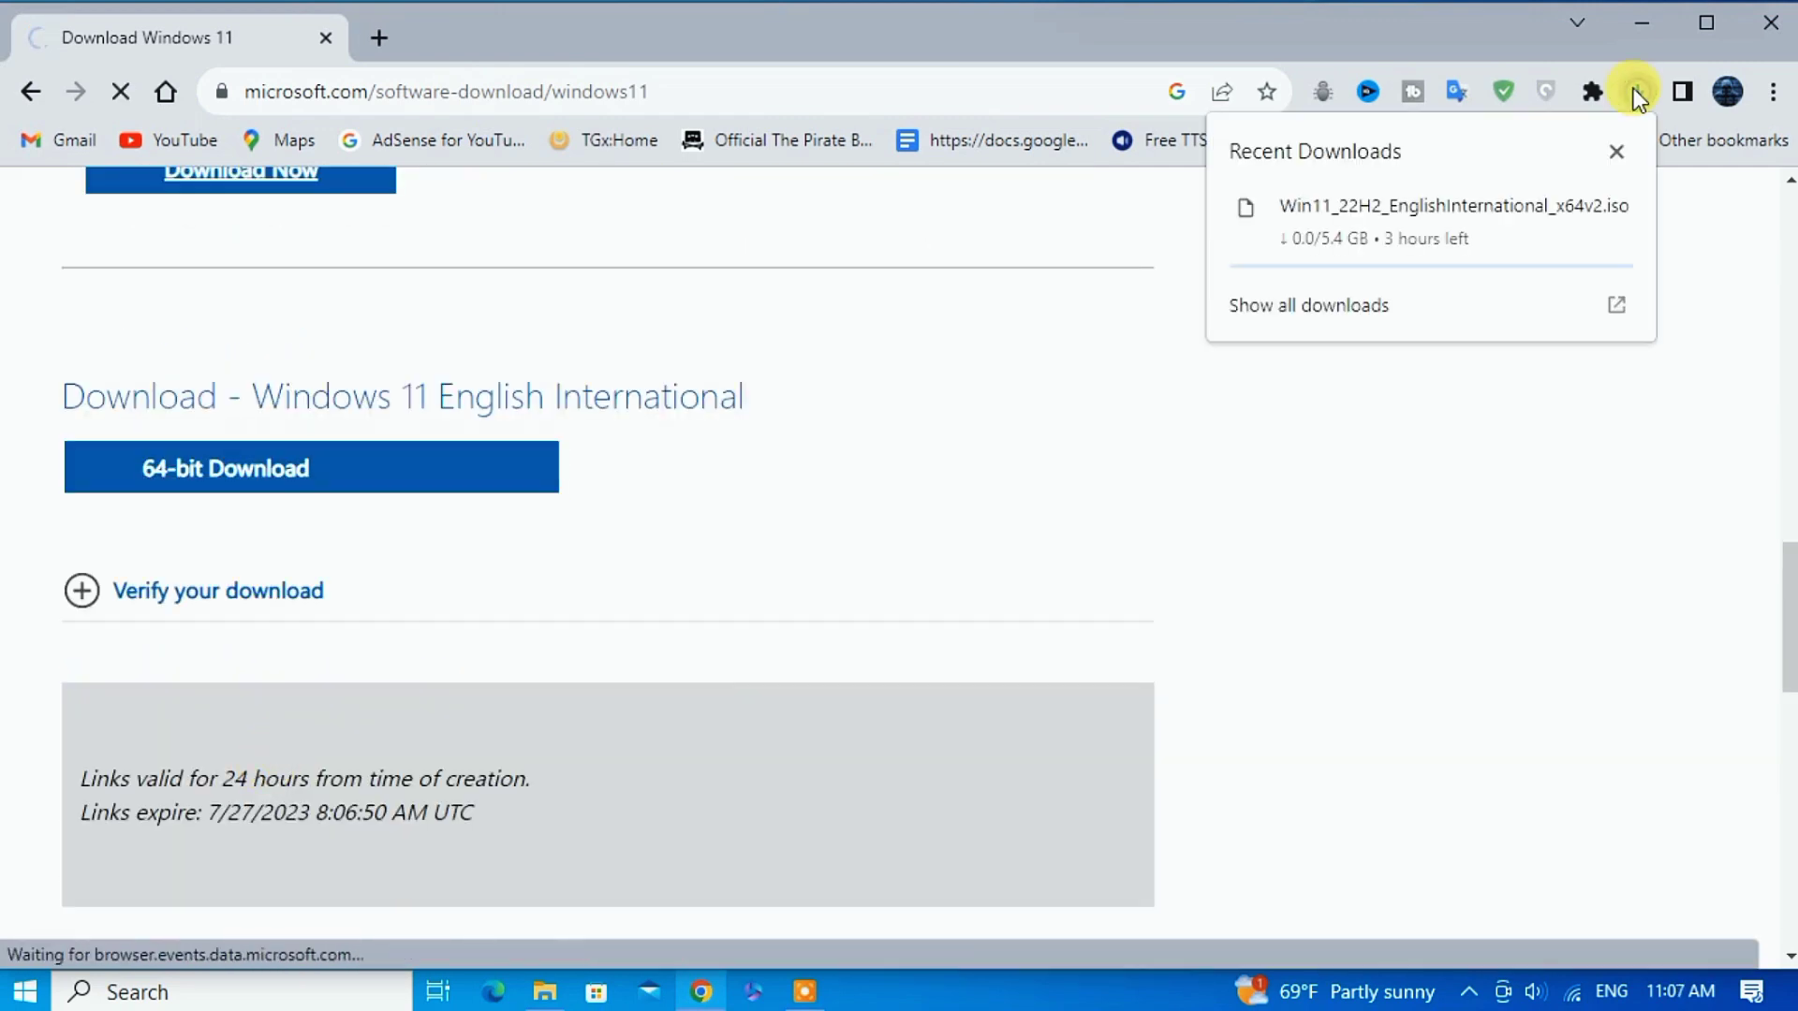
left_click(1504, 305)
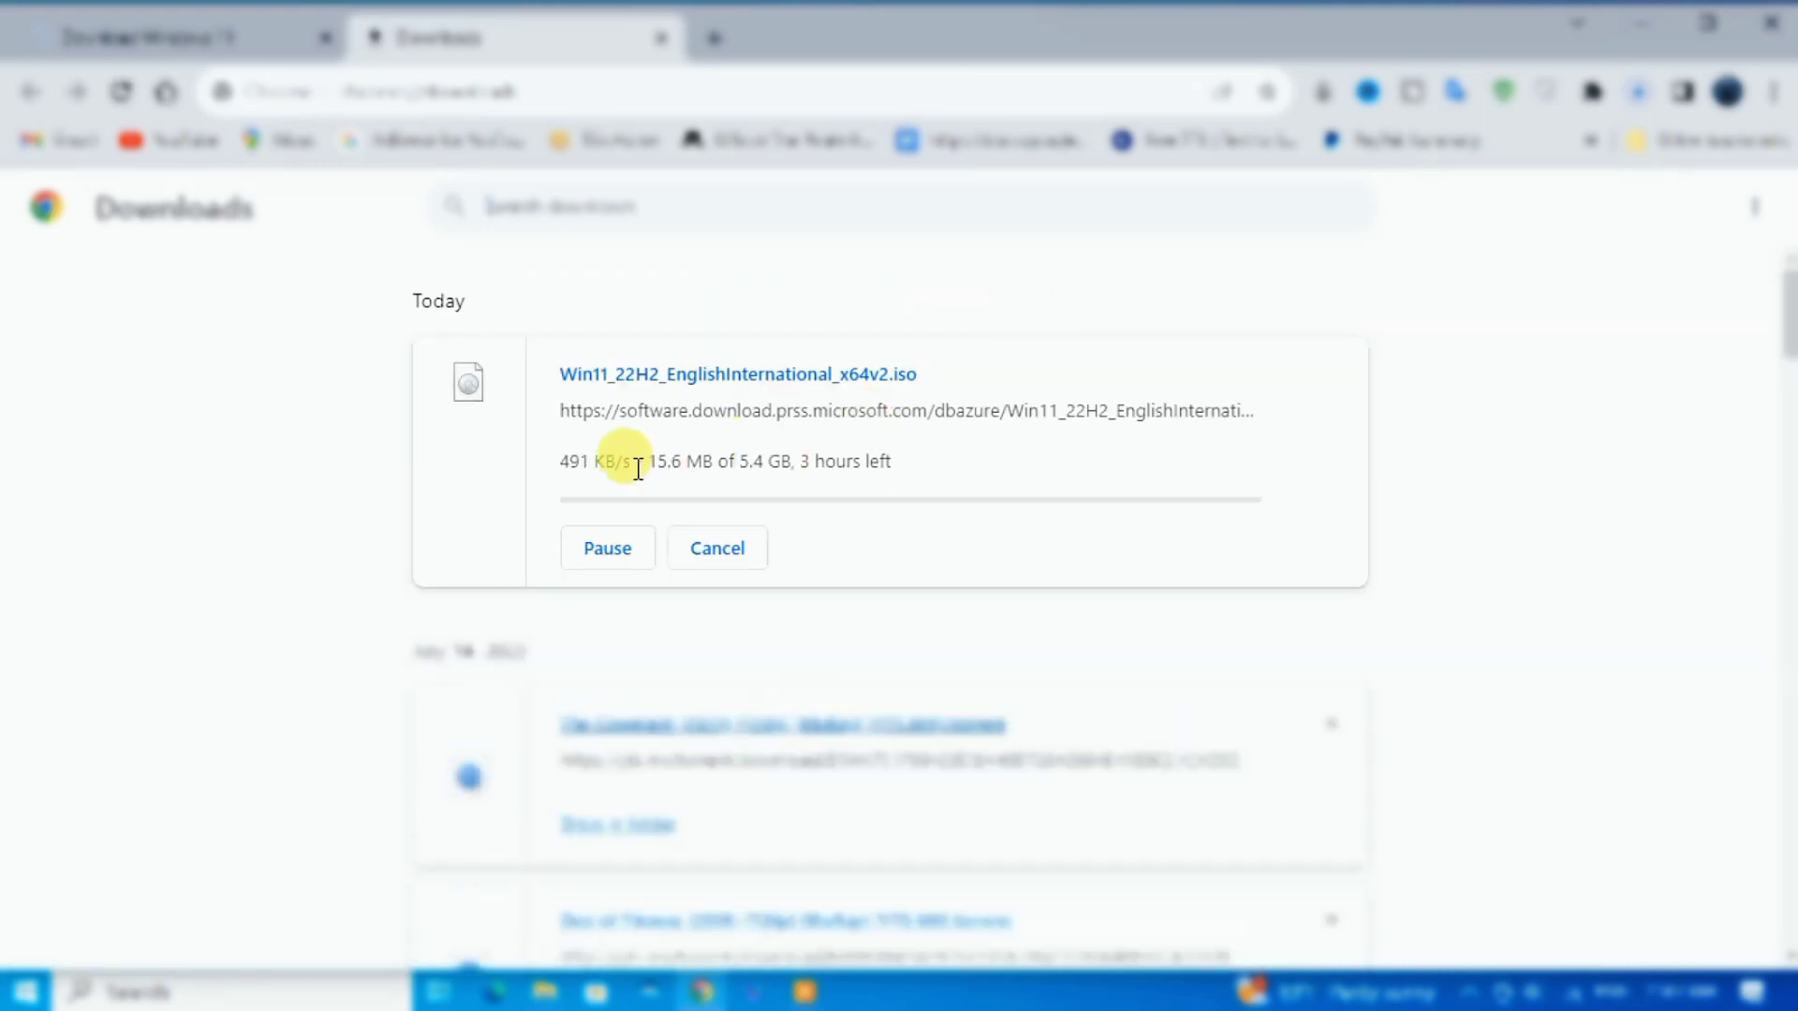
In File Explorer, open Downloads > OS to find the existing 5.44 GB Win11 ISO.
left_click(544, 991)
double_click(875, 320)
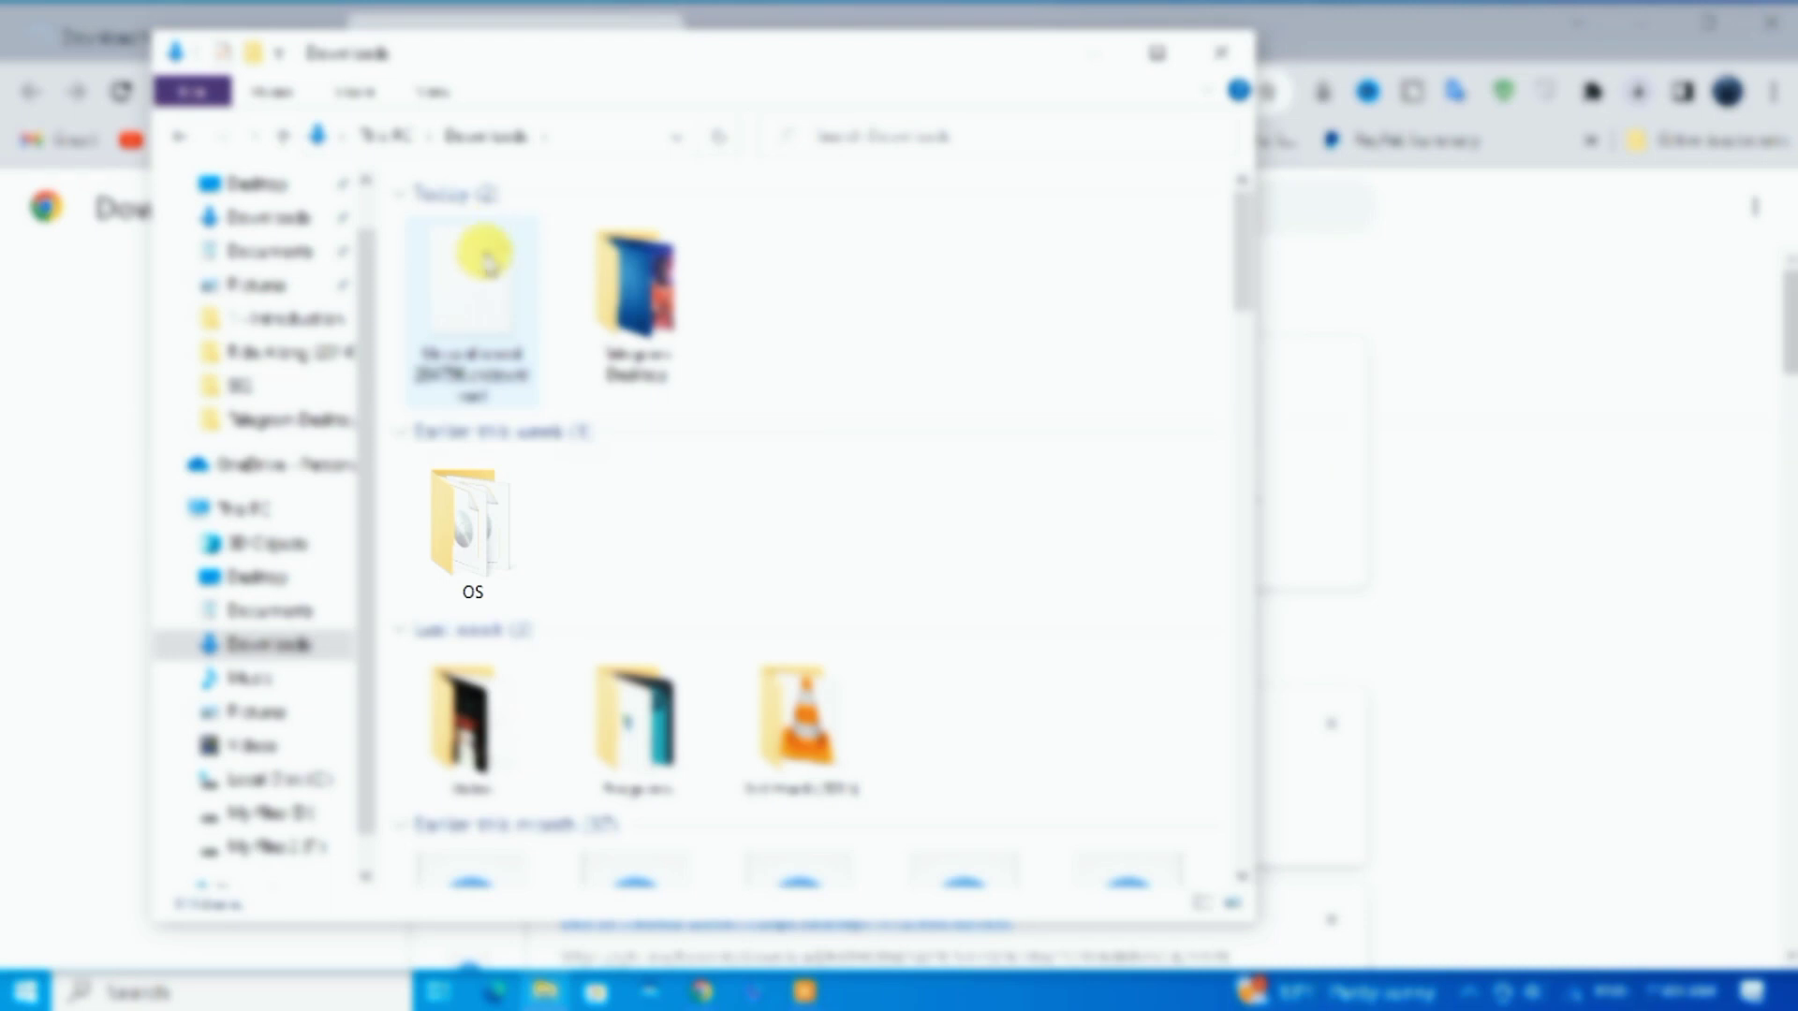
double_click(470, 588)
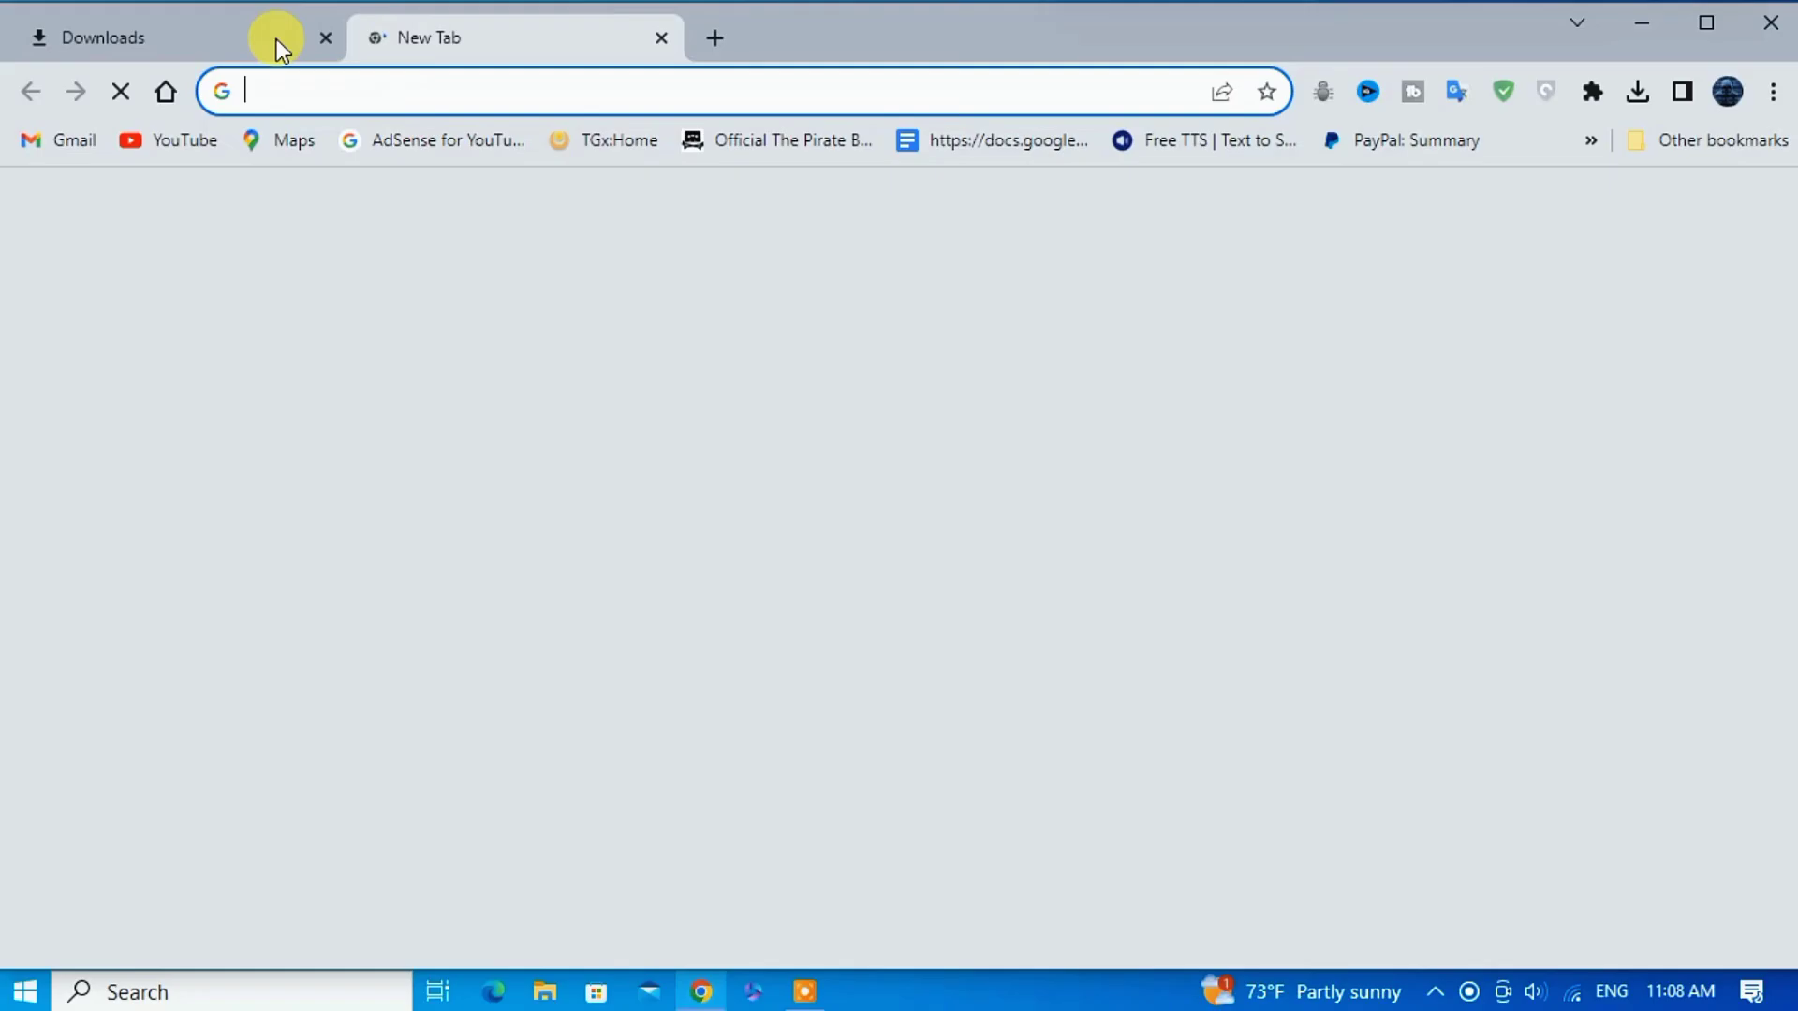
Search for 'rufus' and download rufus-4.1.exe from rufus.ie.
left_click(319, 35)
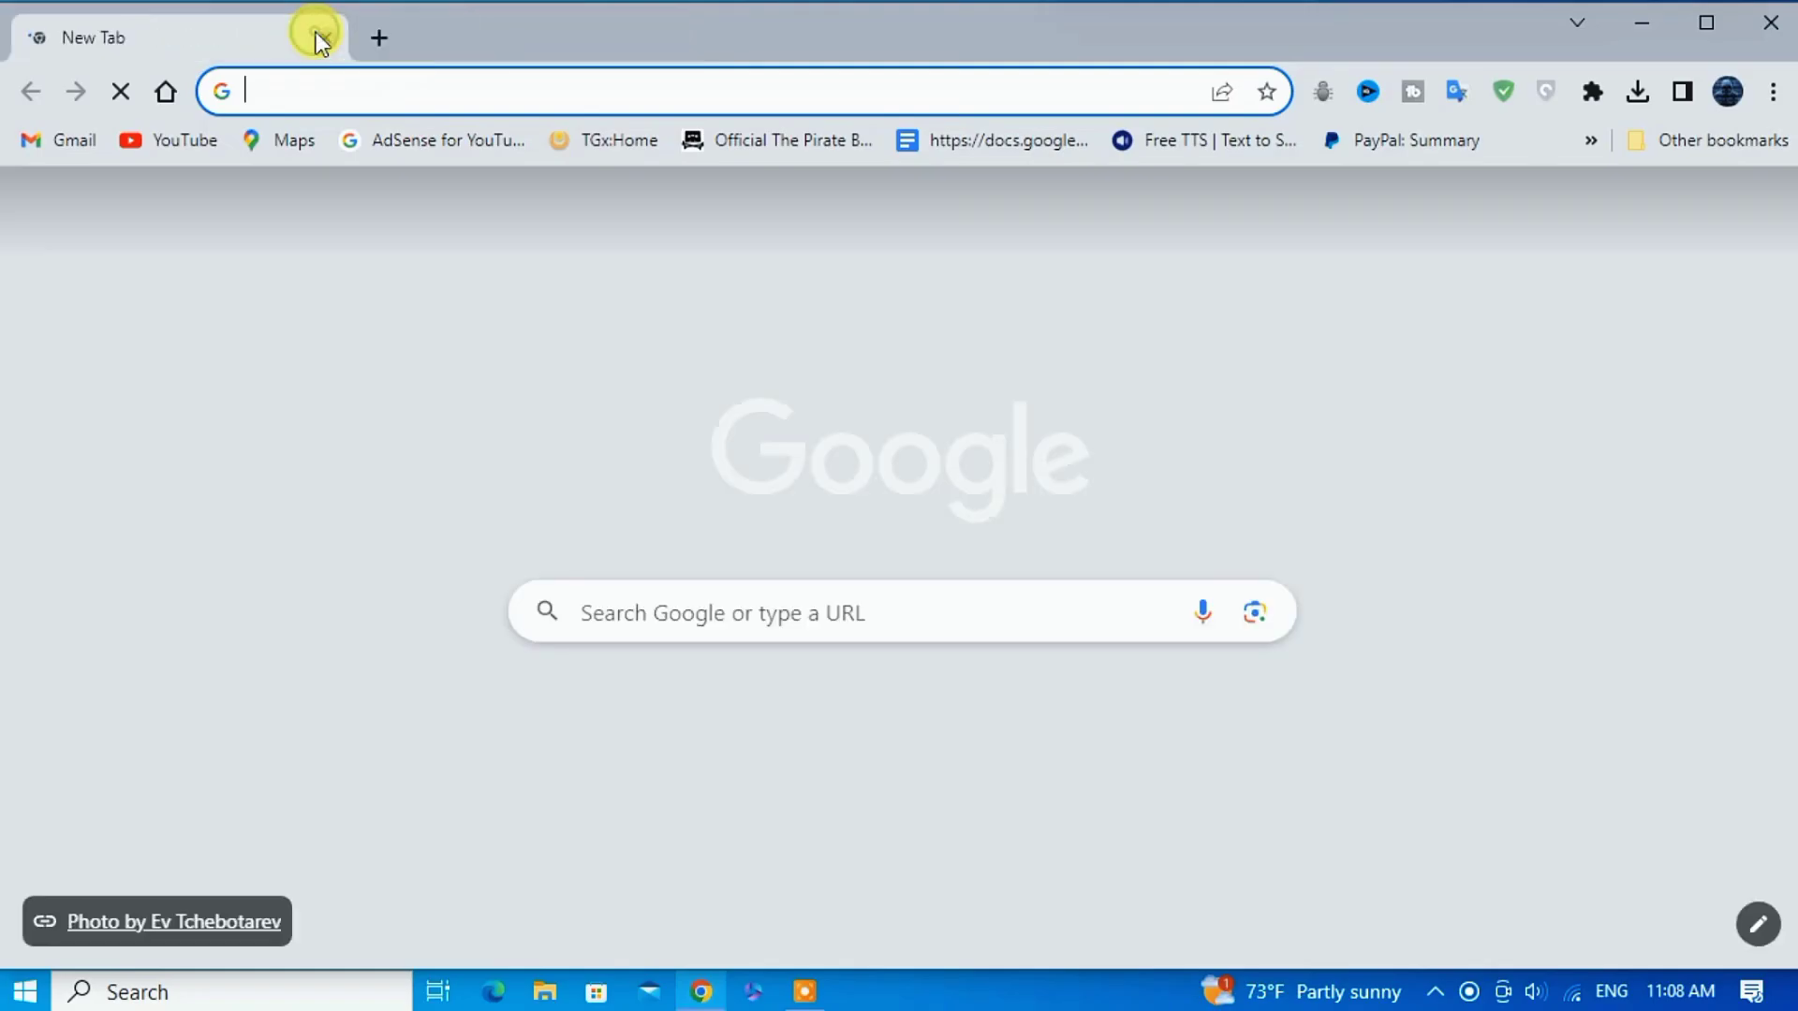
left_click(341, 86)
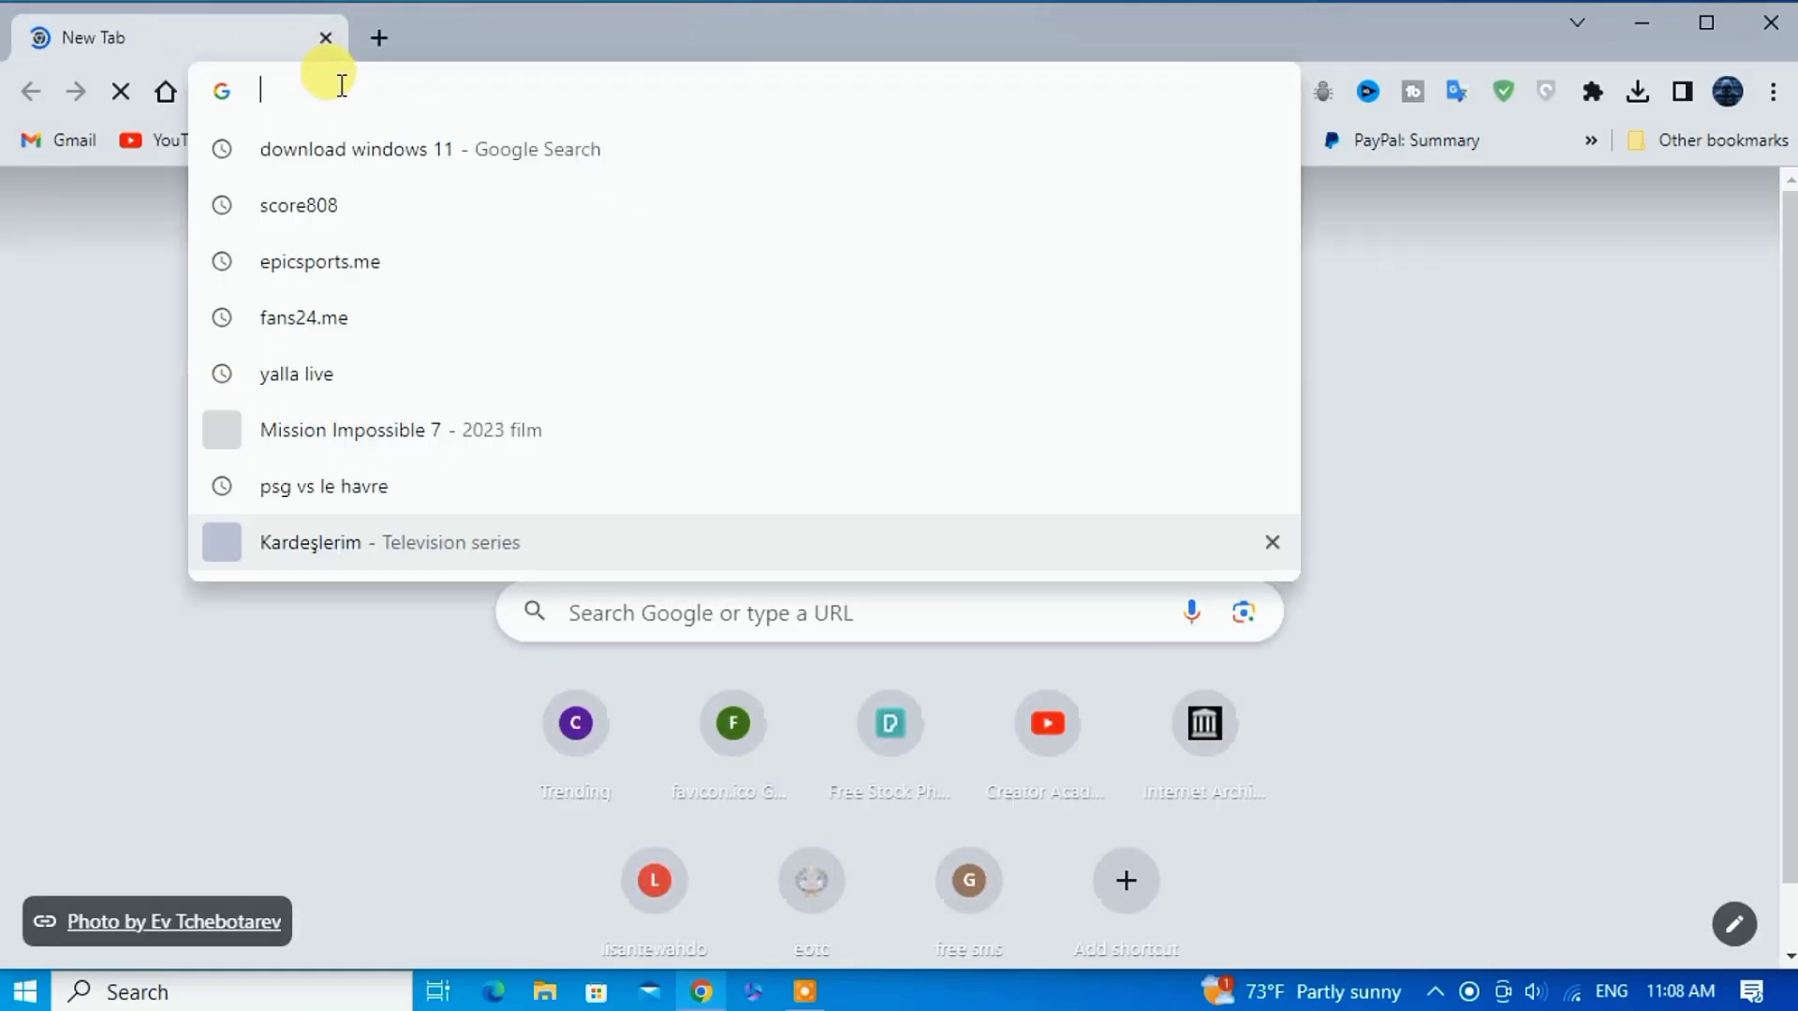
type("r")
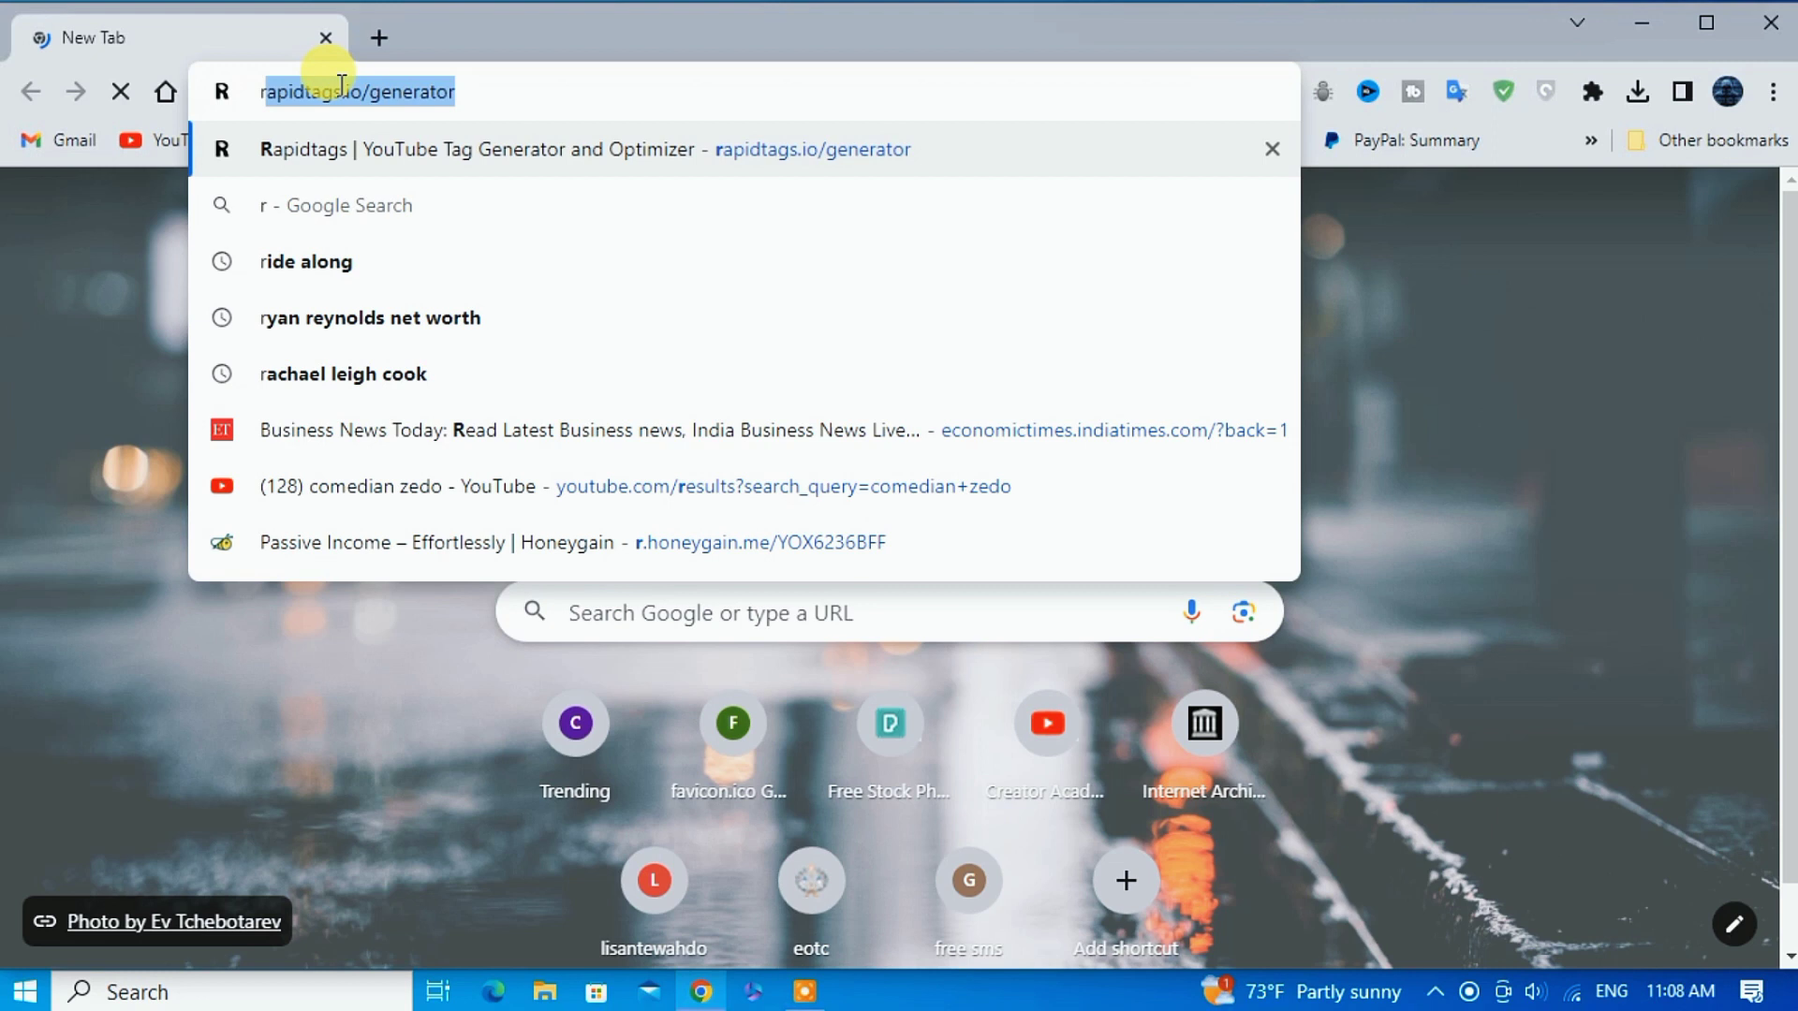
type("ufus")
key("Return")
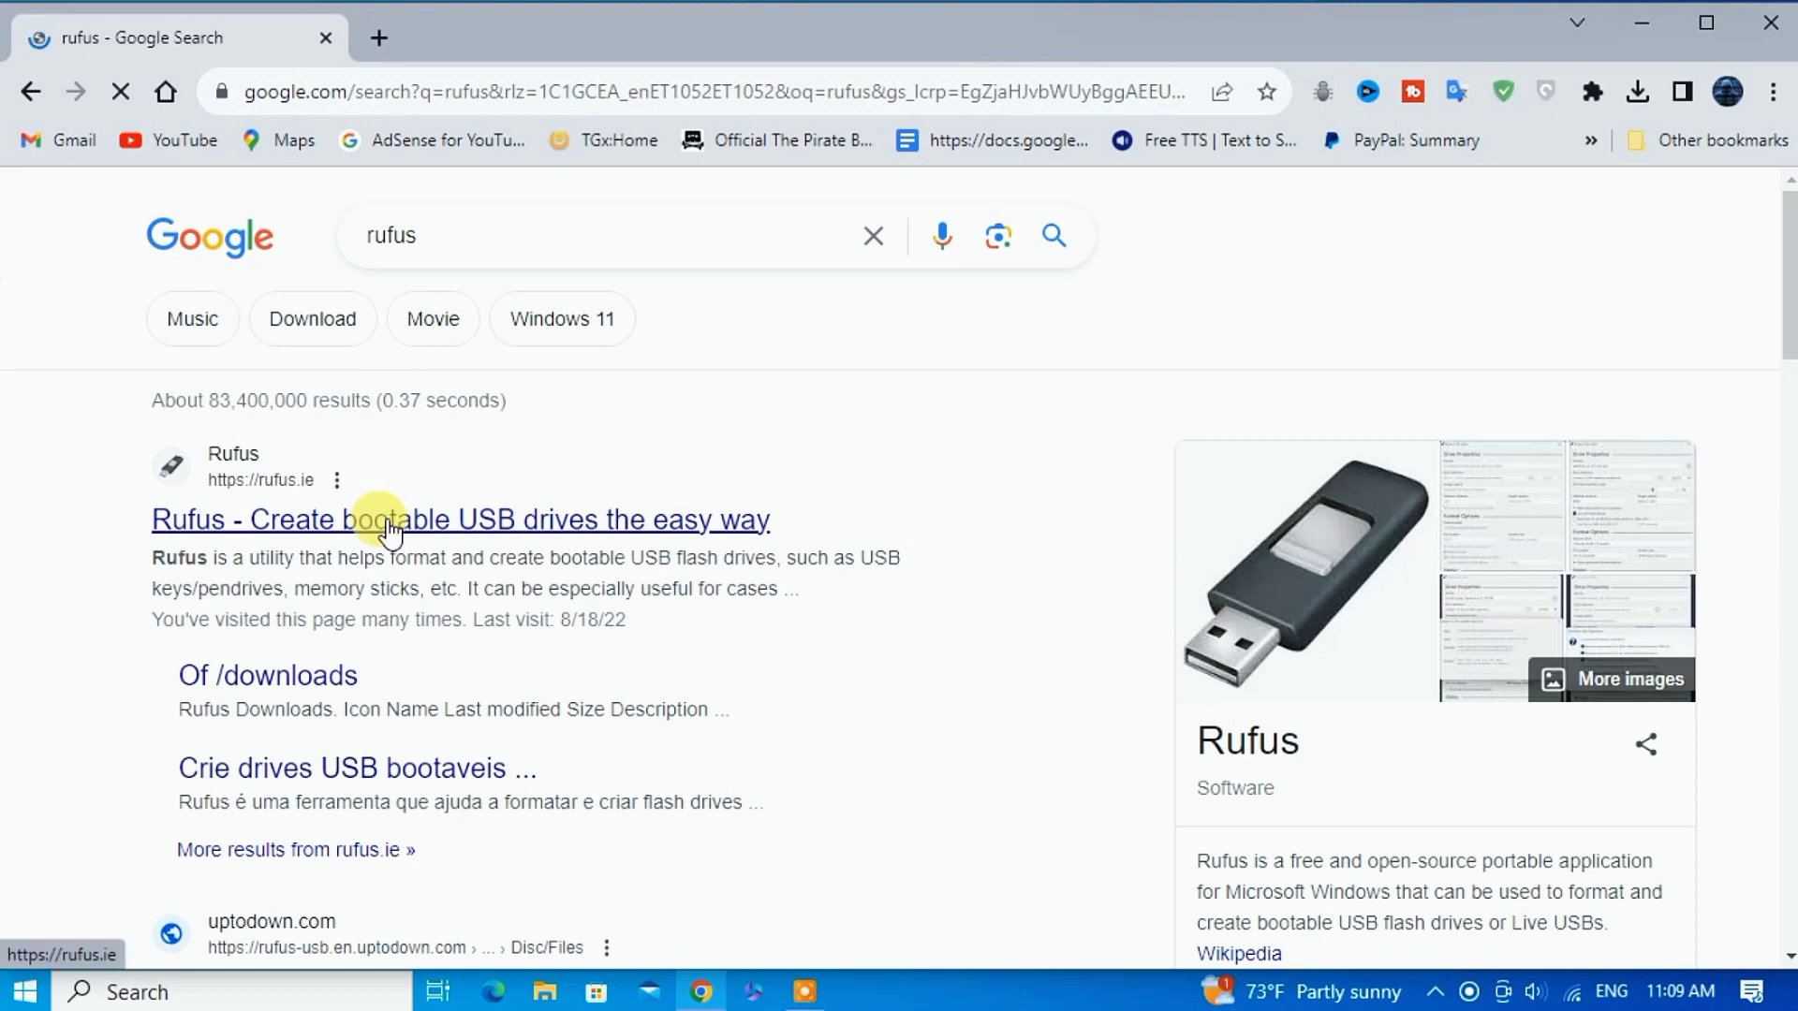
scroll(387, 524, "down", 10)
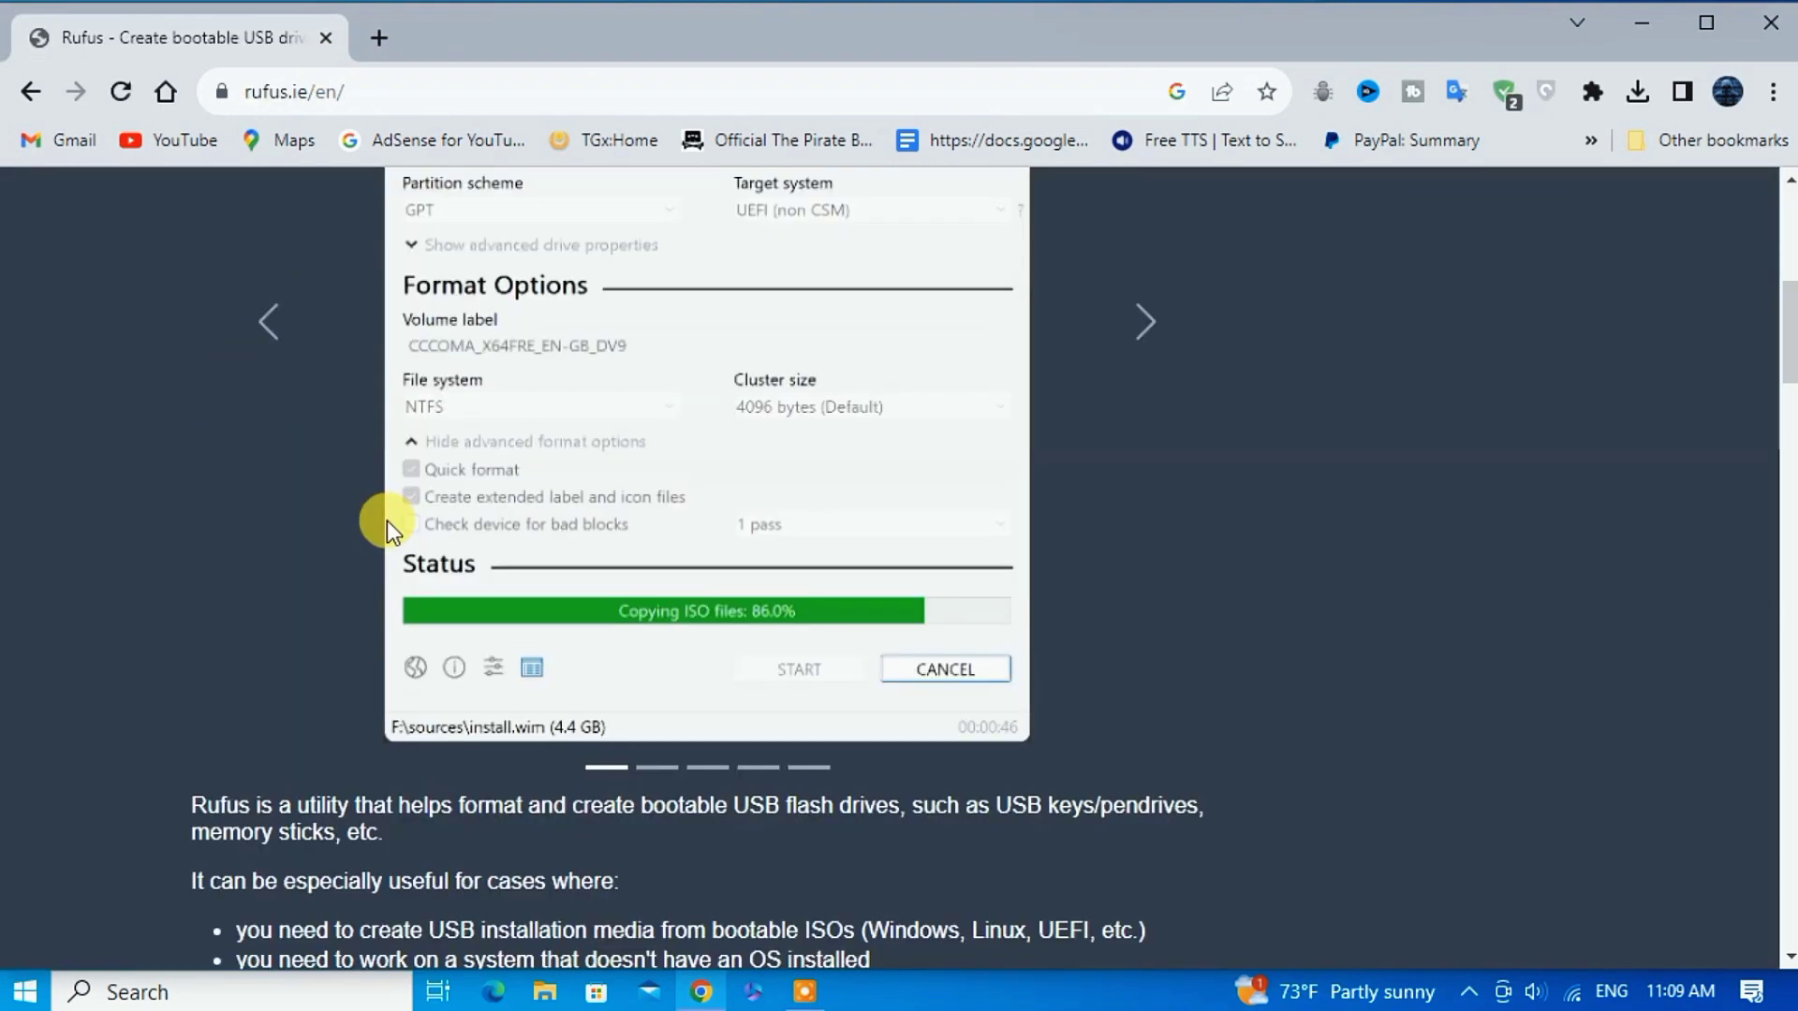
scroll(386, 520, "down", 15)
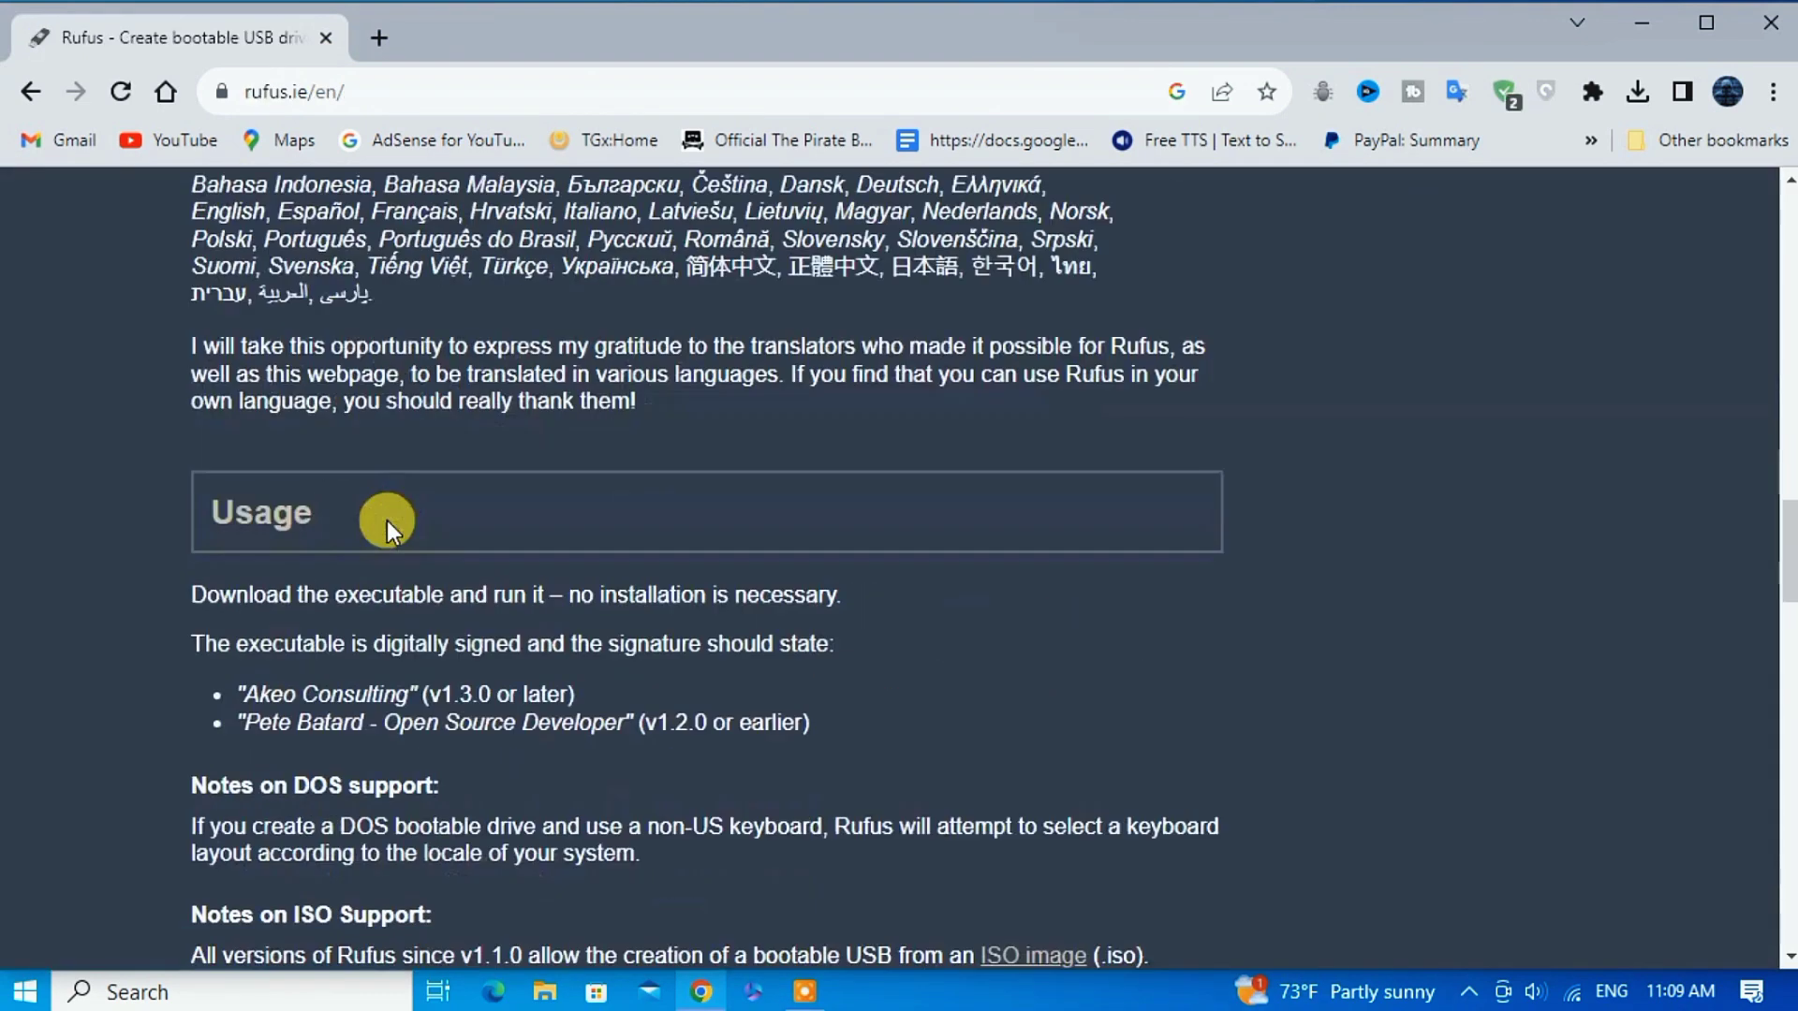
scroll(386, 521, "up", 10)
left_click(302, 723)
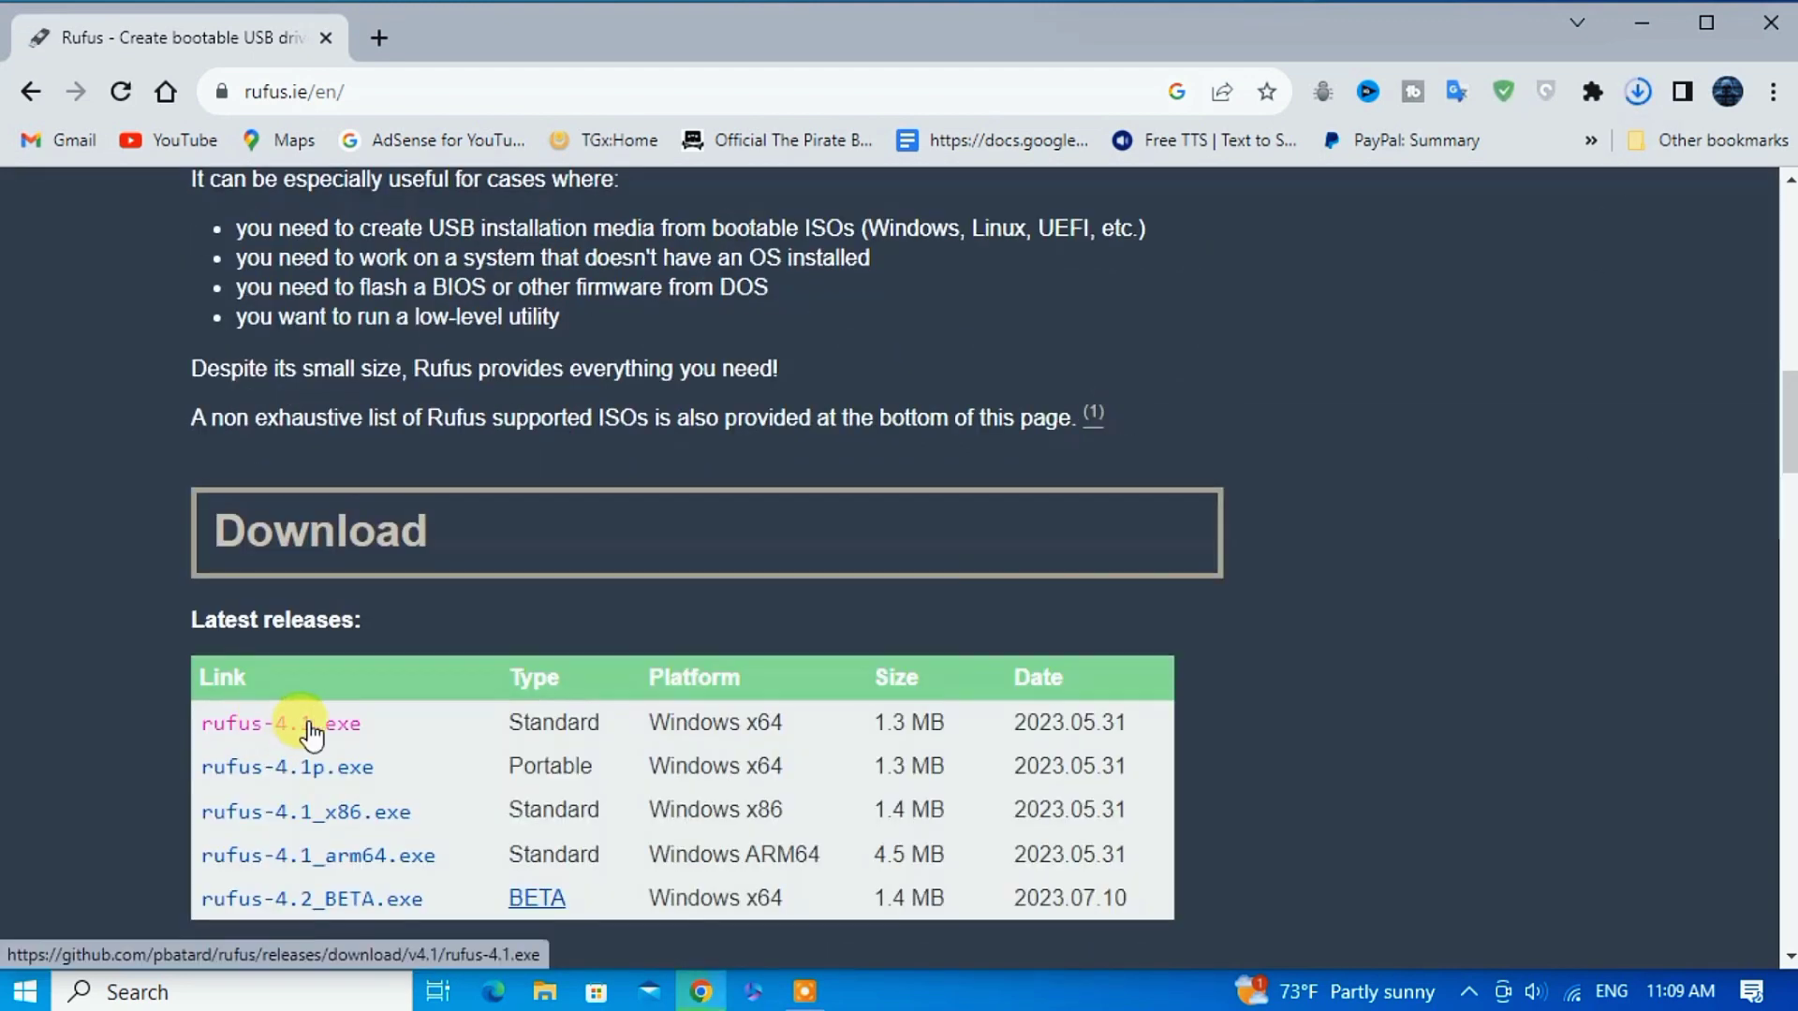
Launch rufus-4.1 from the Downloads folder in File Explorer.
key("ctrl+j")
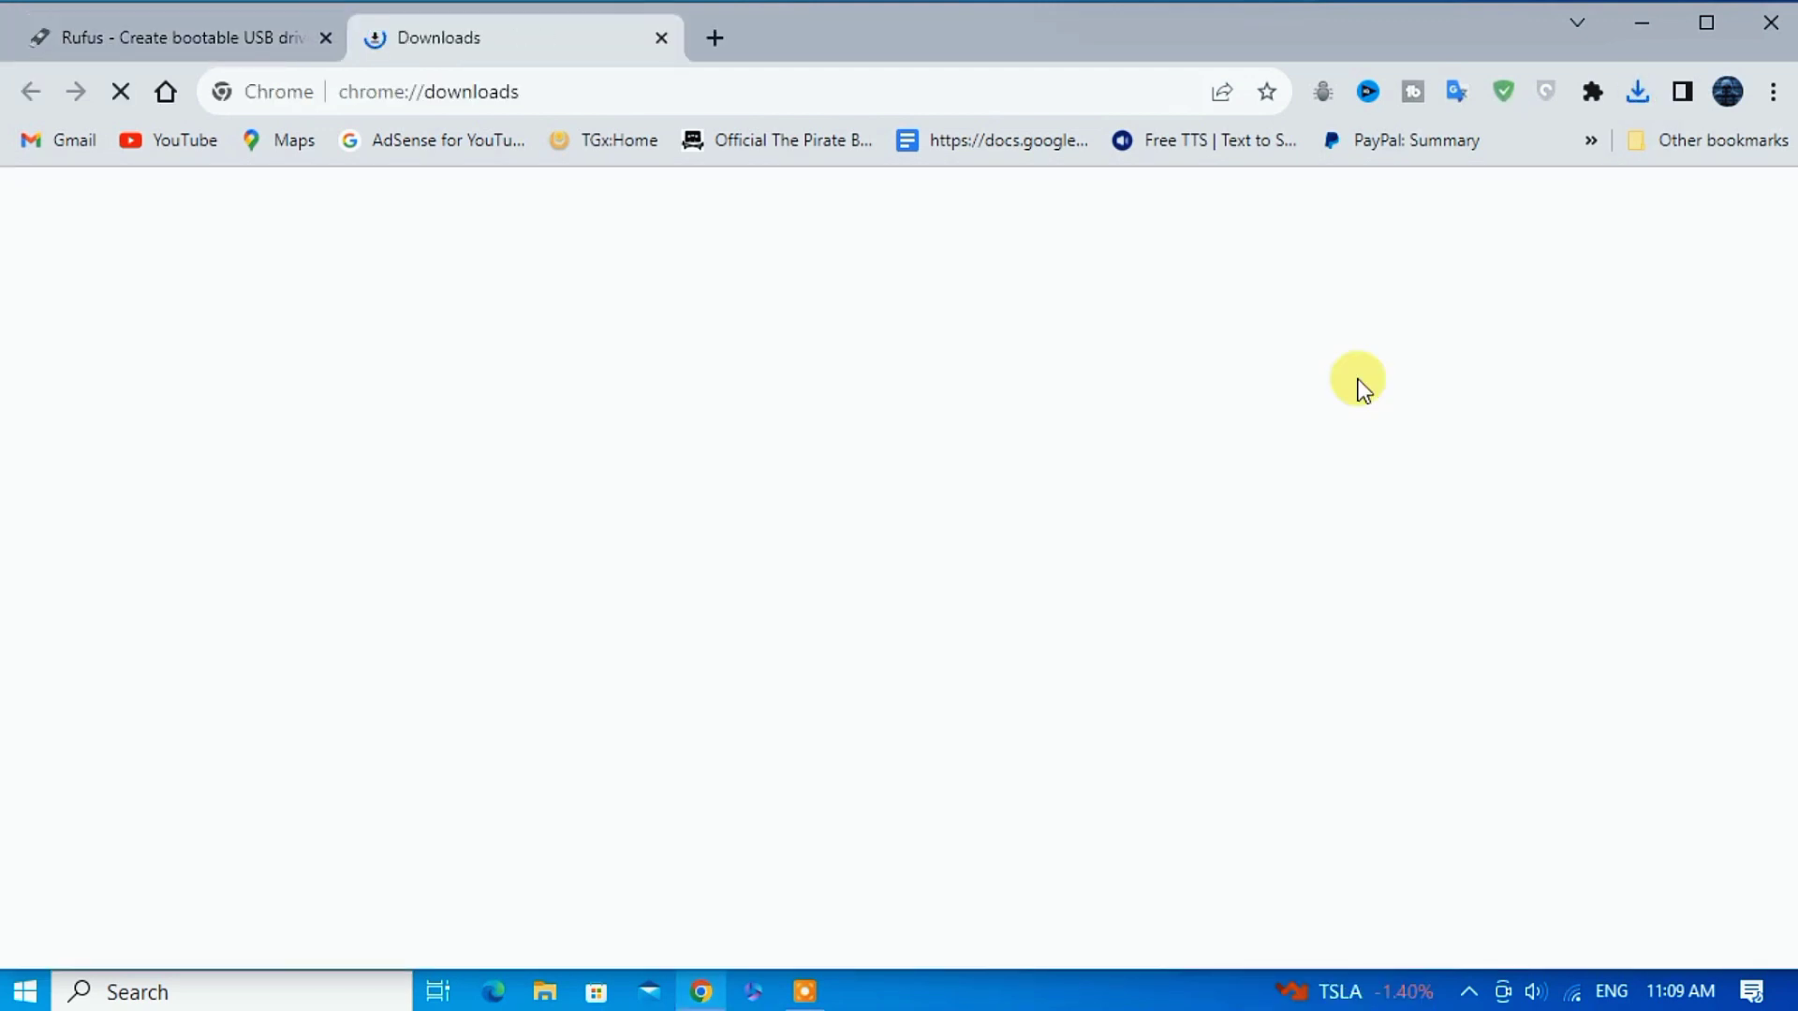
left_click(543, 990)
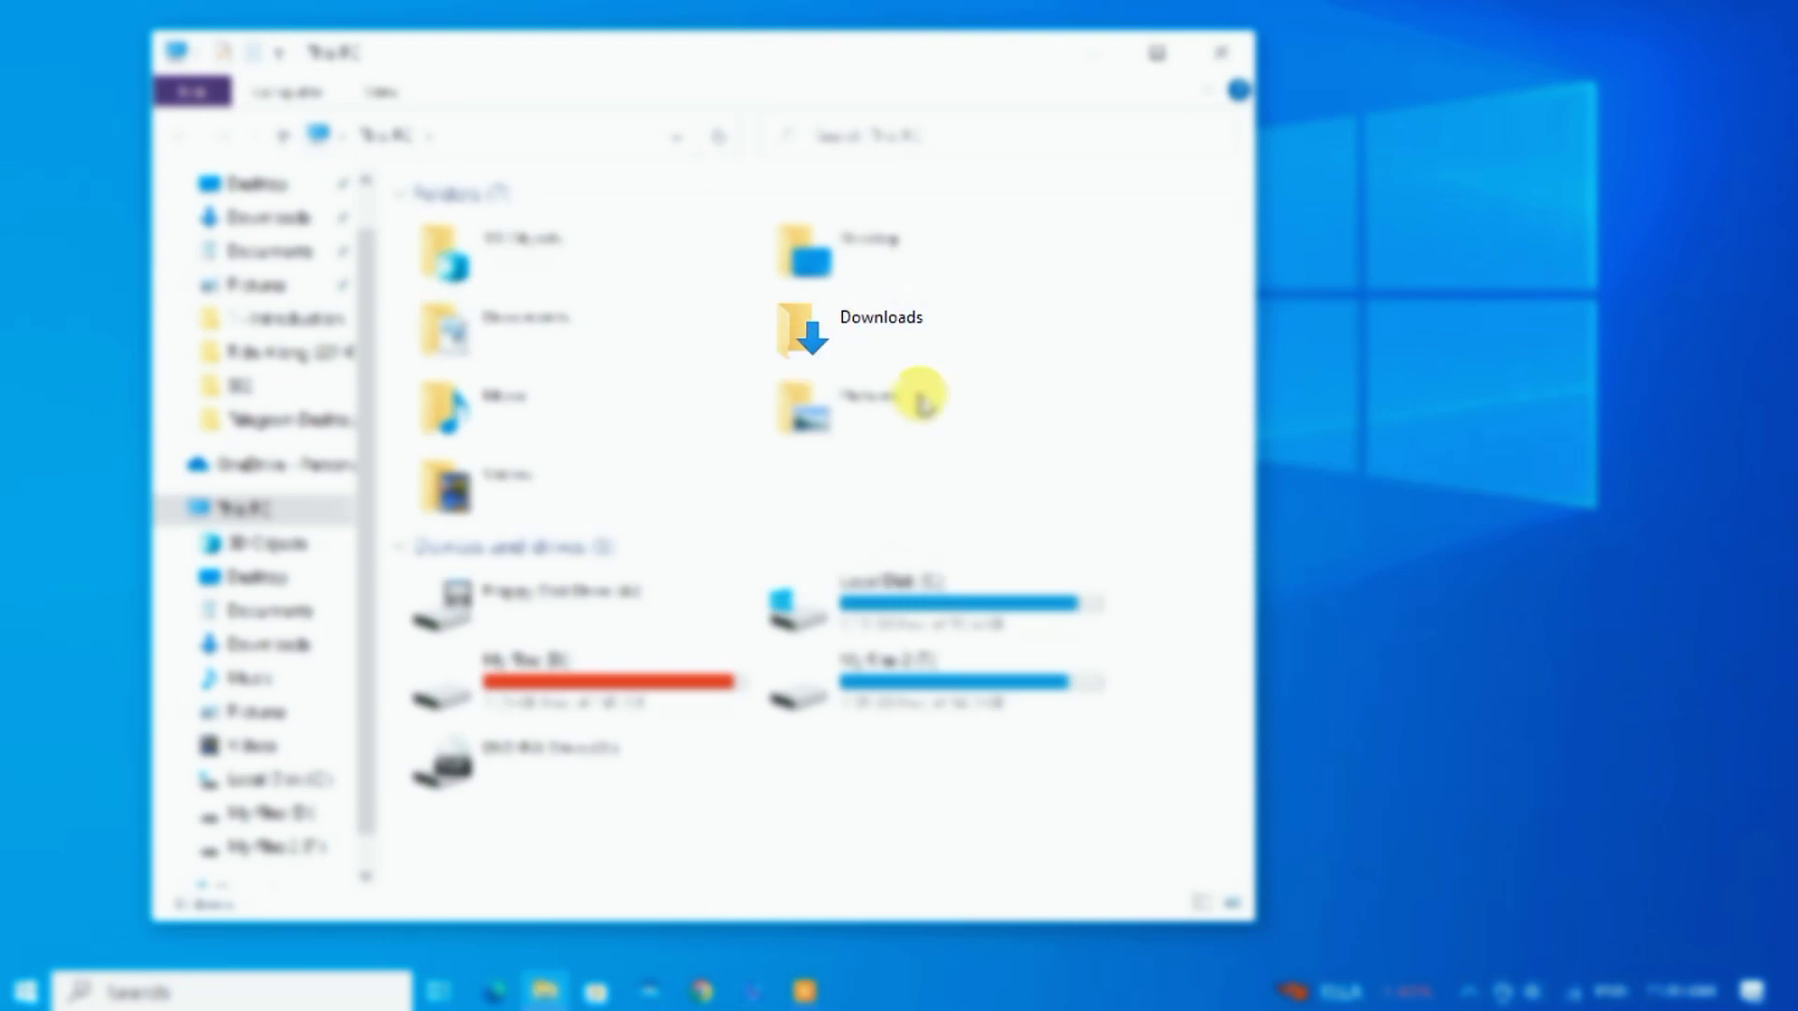
double_click(935, 337)
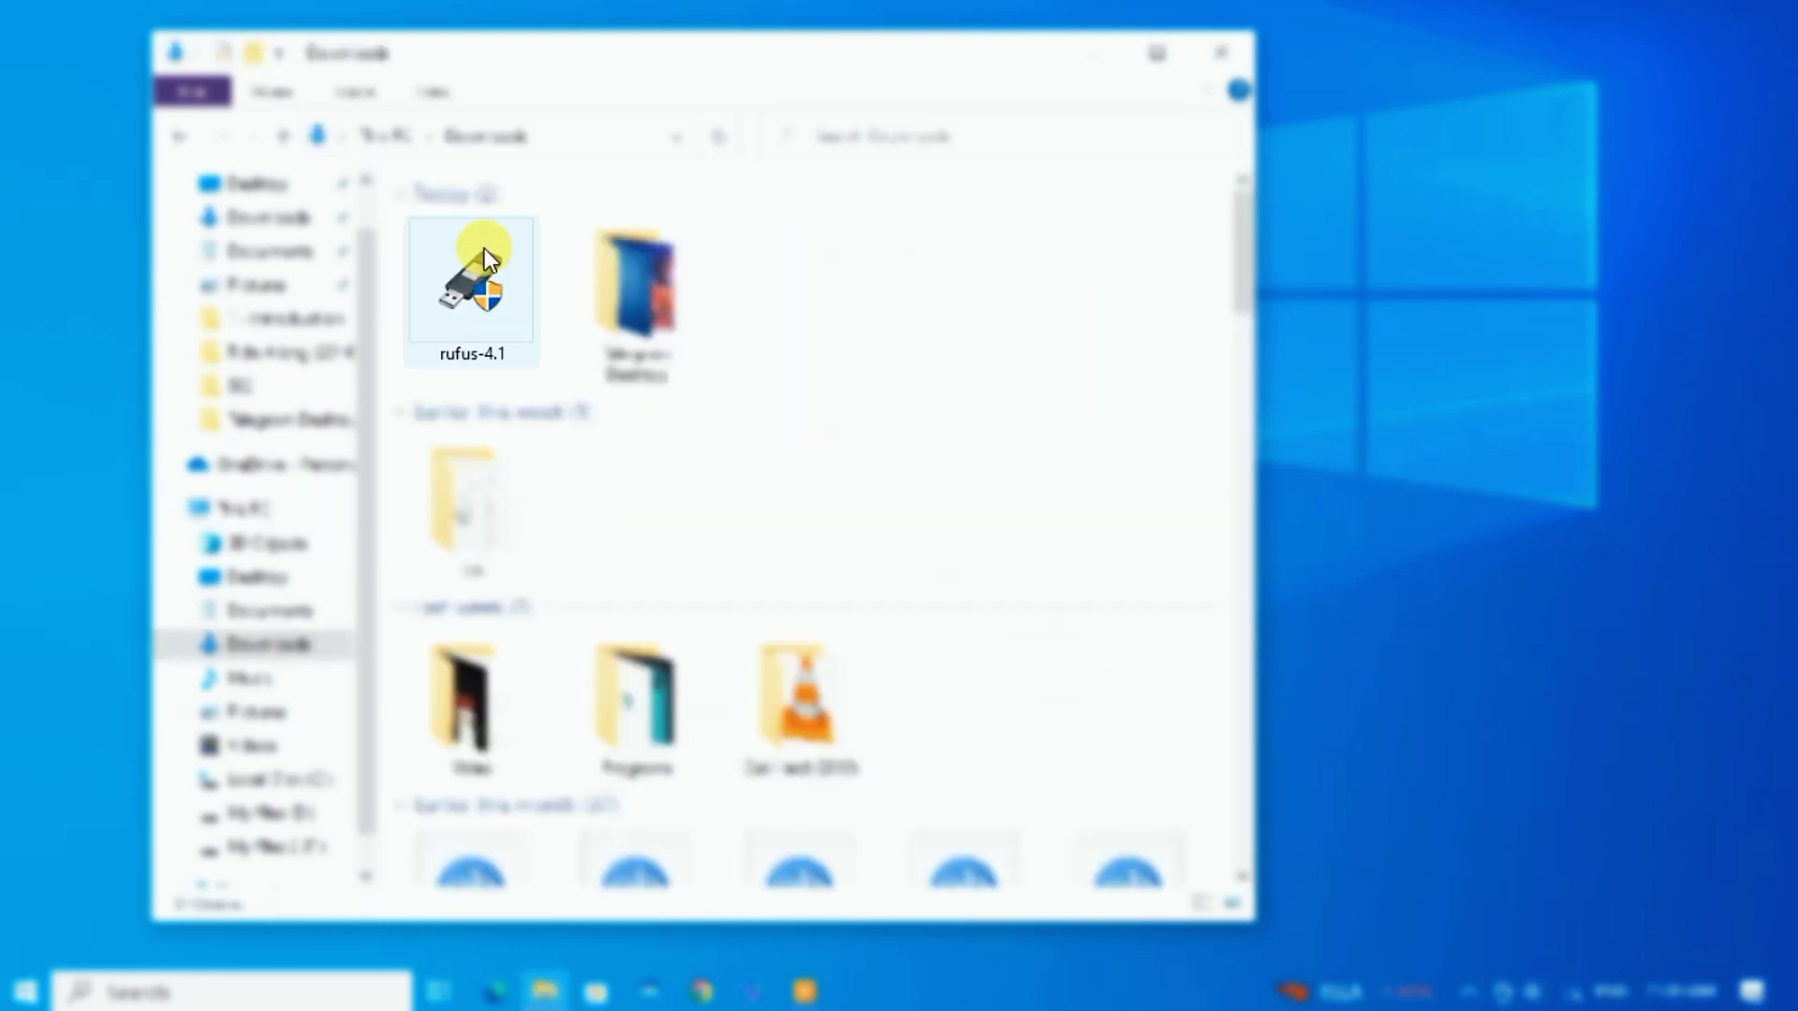
double_click(485, 263)
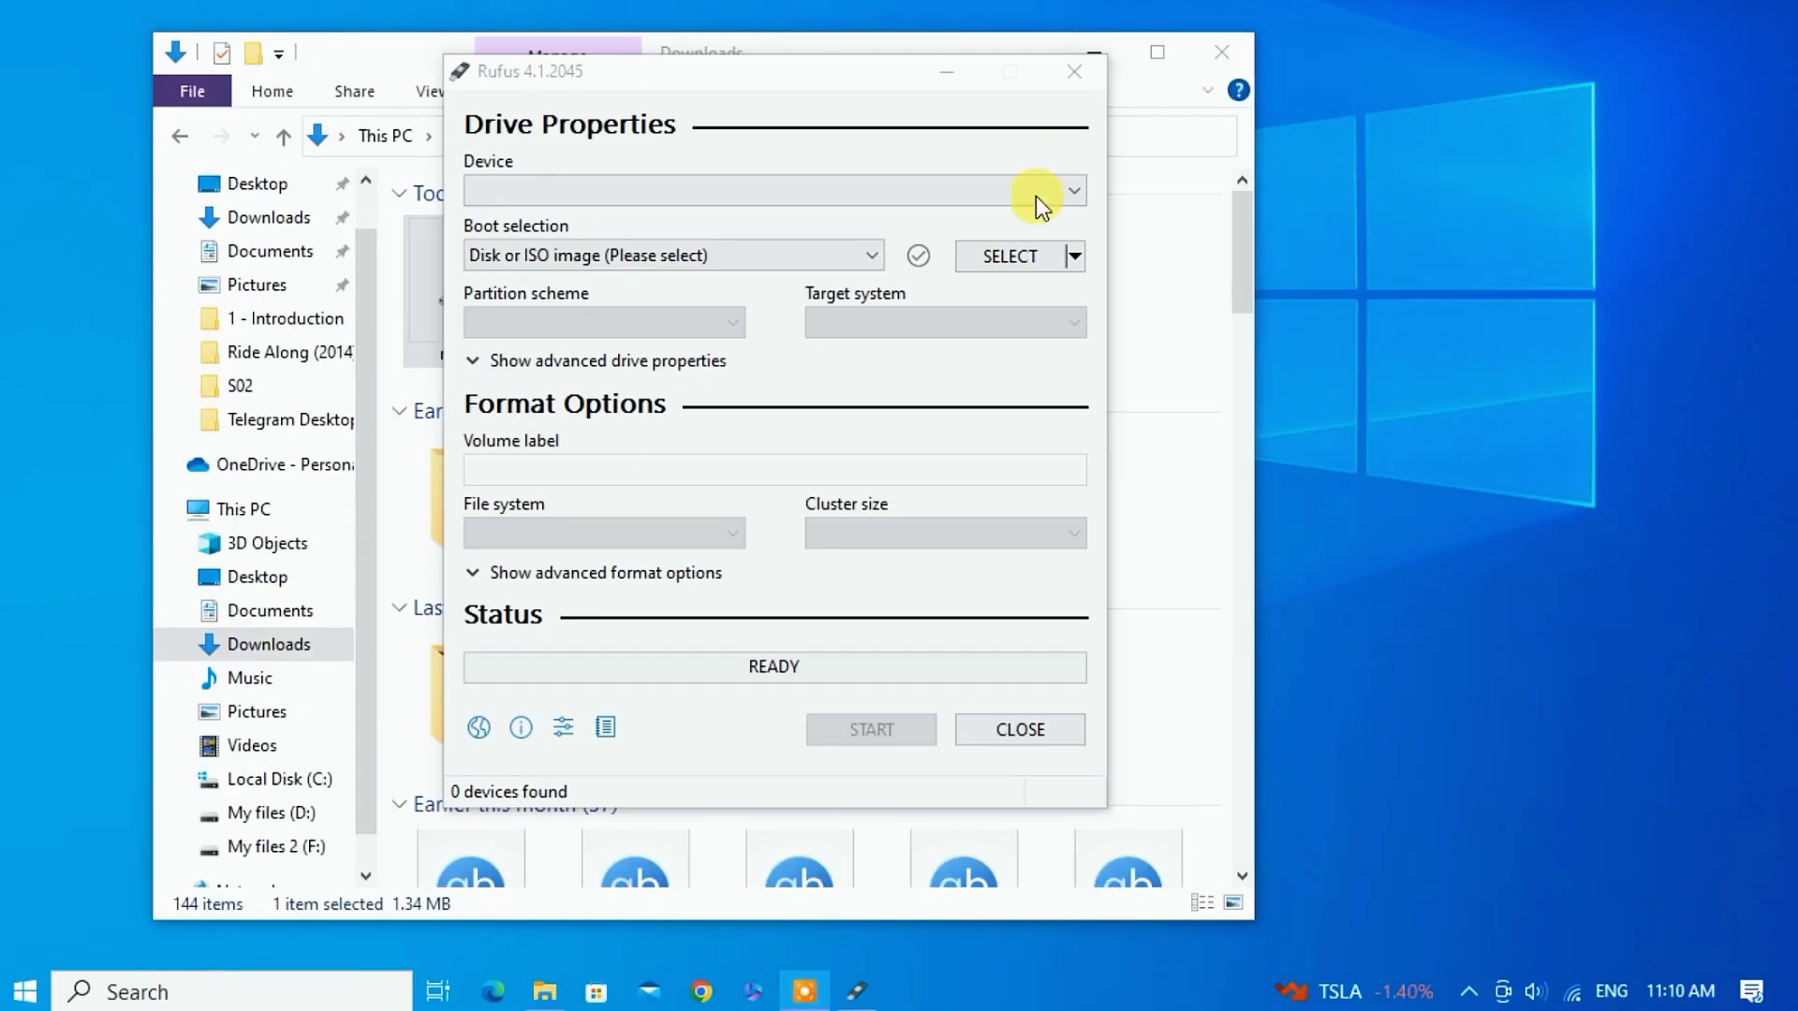
Load Win11_22H2_English_x64v2.iso from Downloads > OS into Rufus for the 32 GB E: drive.
left_click(749, 180)
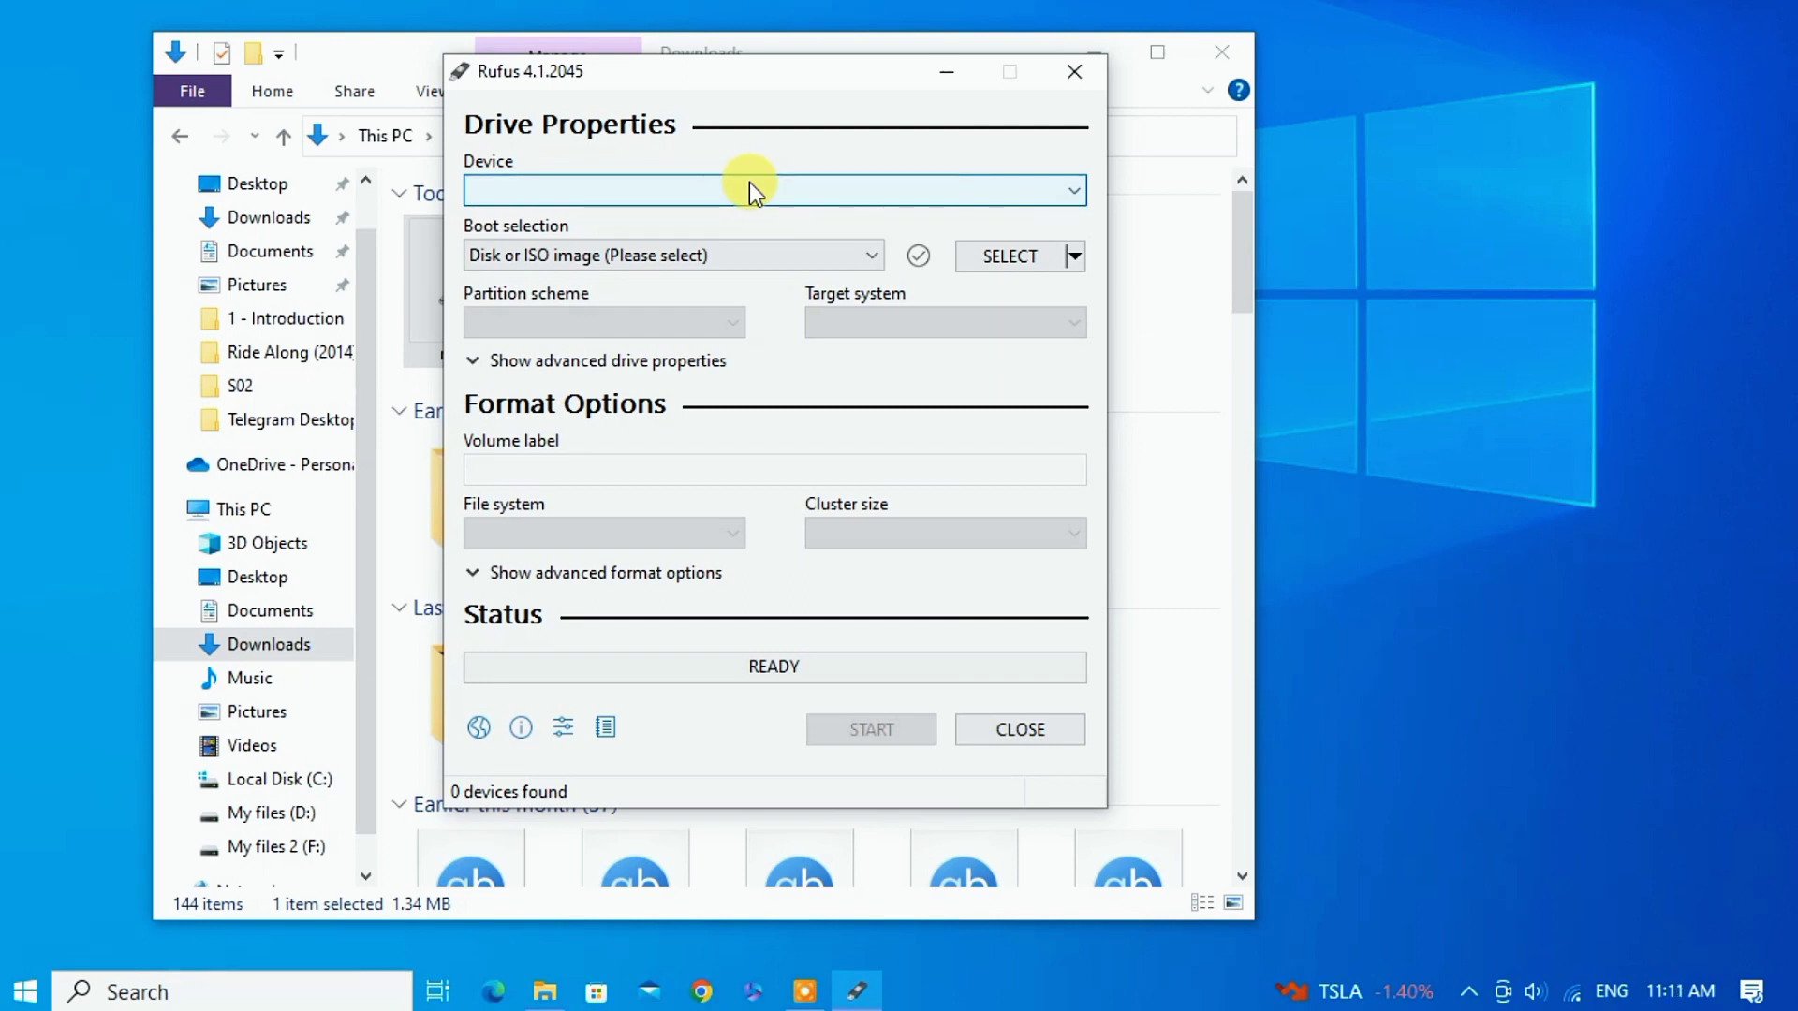
left_click(1007, 256)
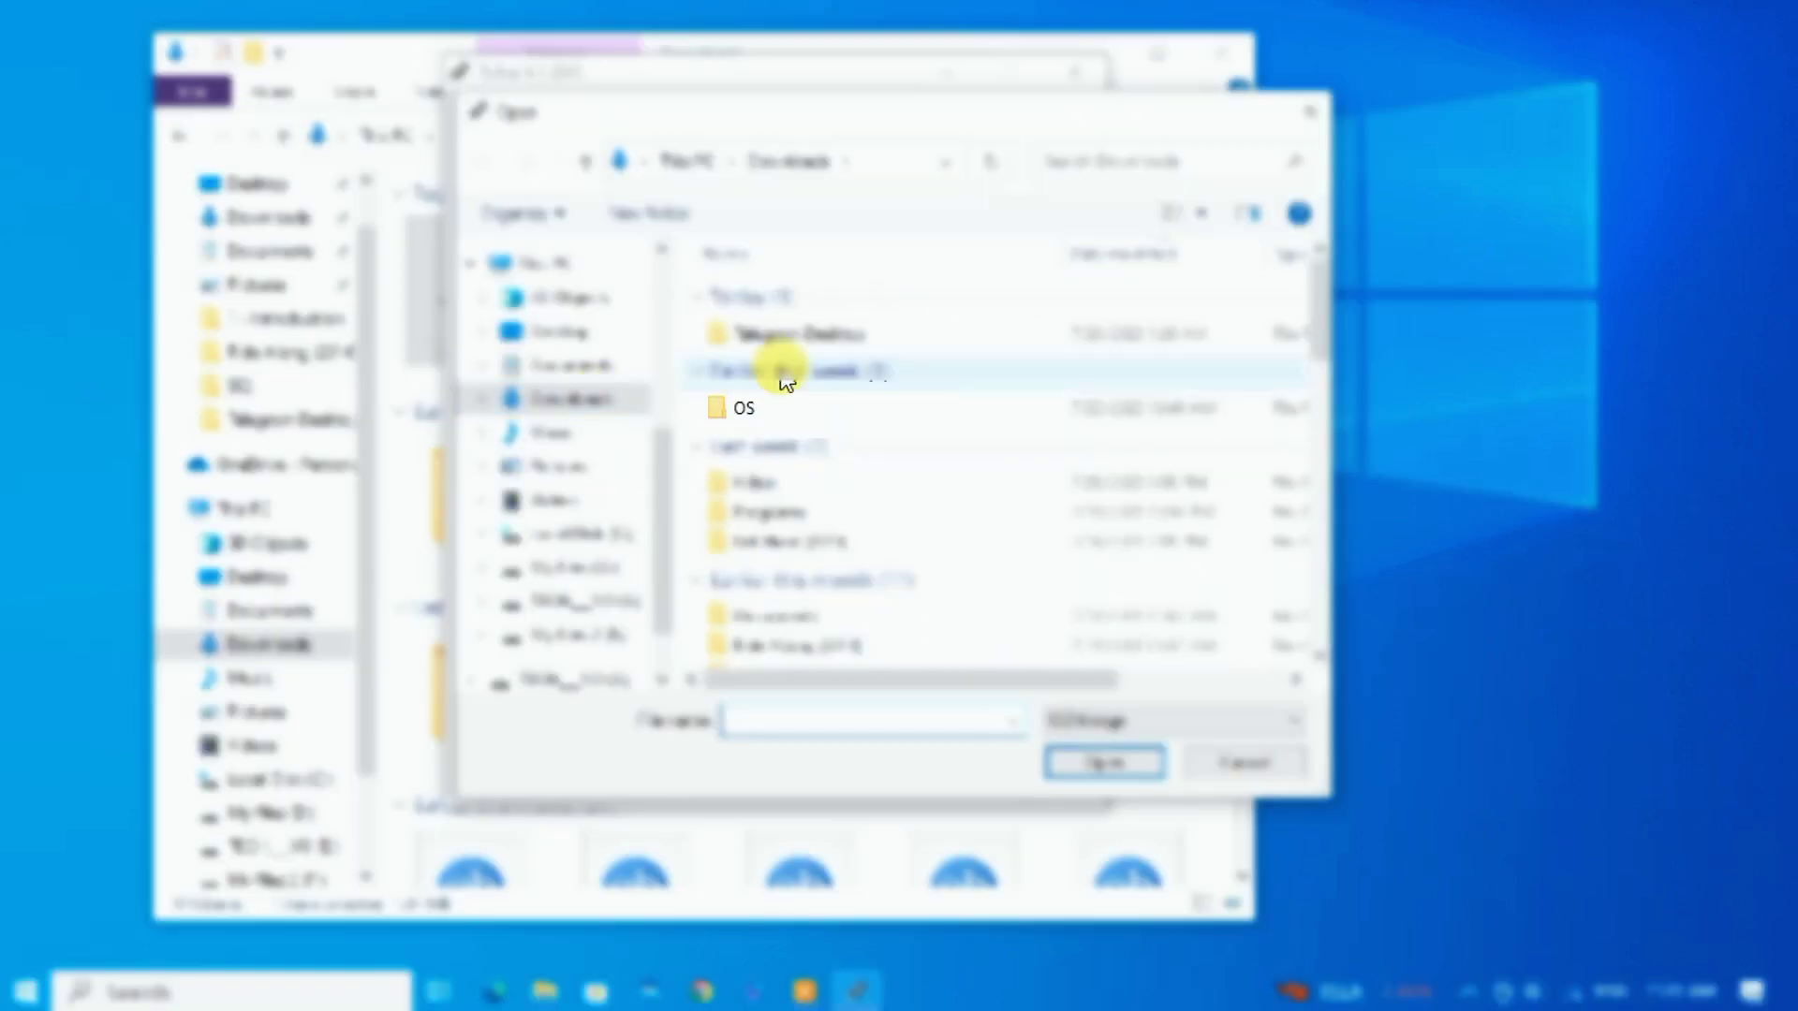
double_click(787, 407)
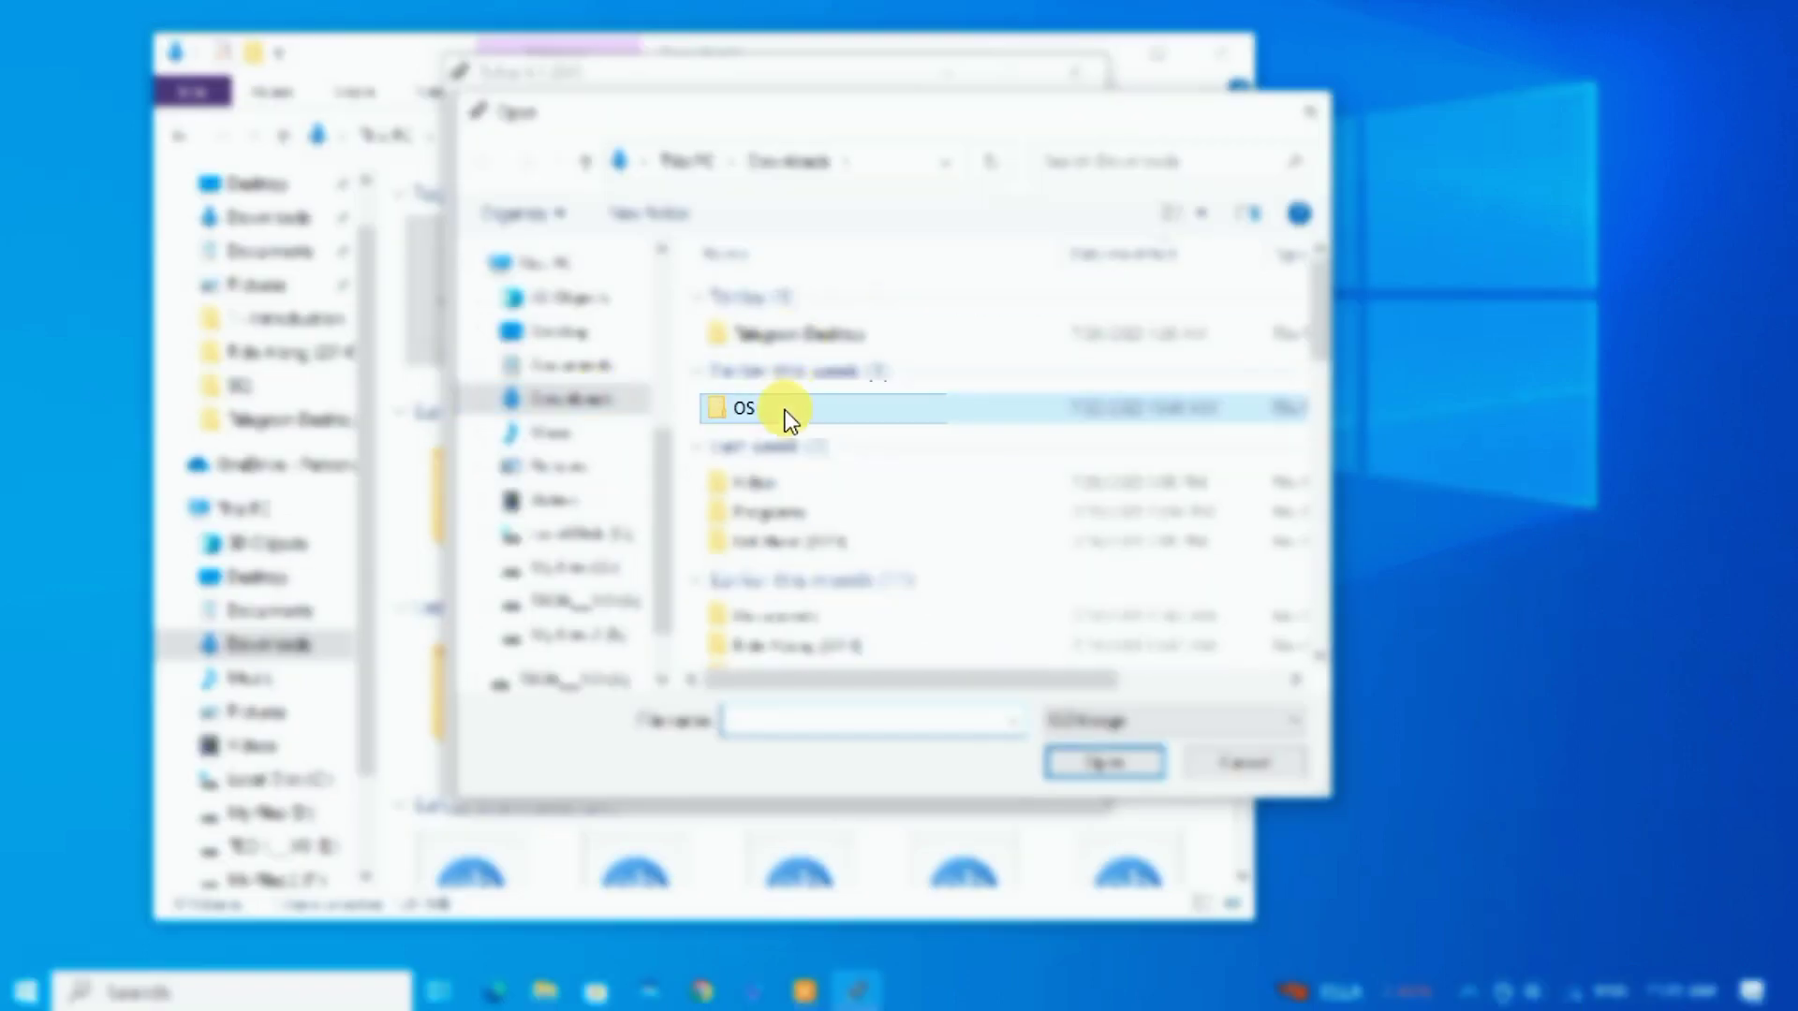
left_click(1111, 763)
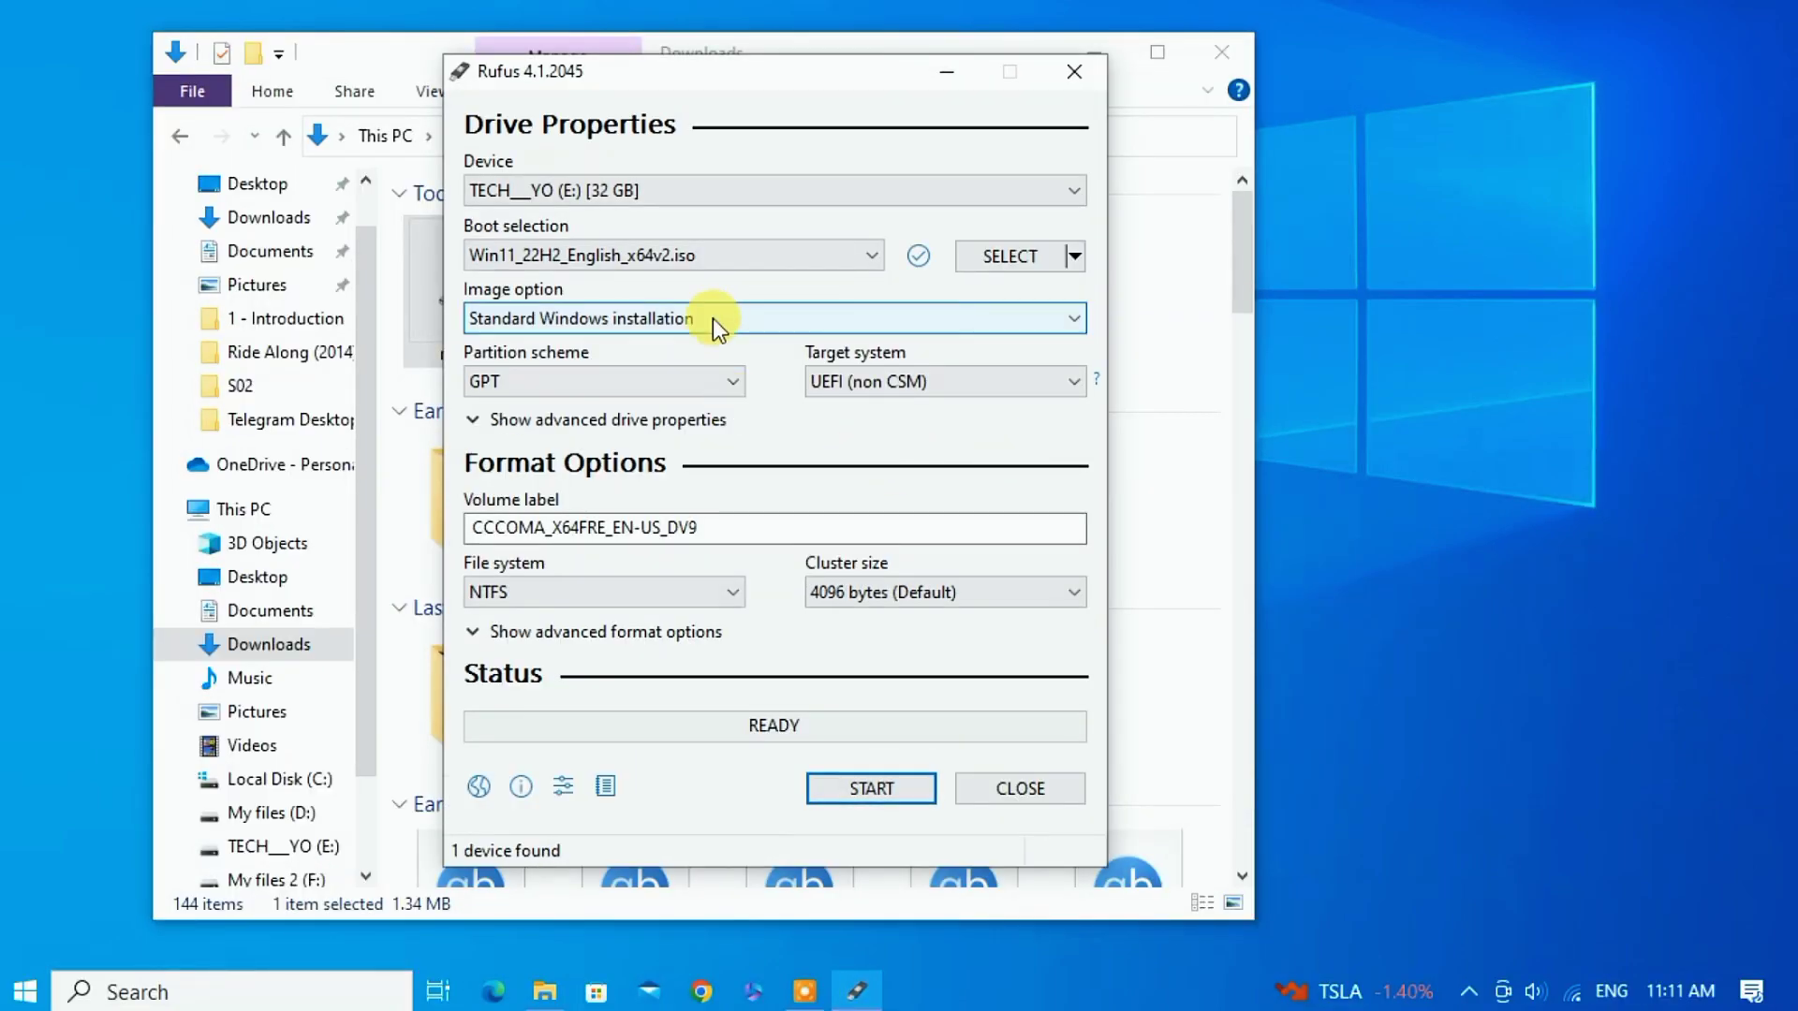
Keep Standard Windows installation and set Rufus's partition scheme to MBR.
left_click(688, 329)
left_click(687, 328)
left_click(575, 384)
left_click(583, 404)
left_click(577, 378)
left_click(571, 414)
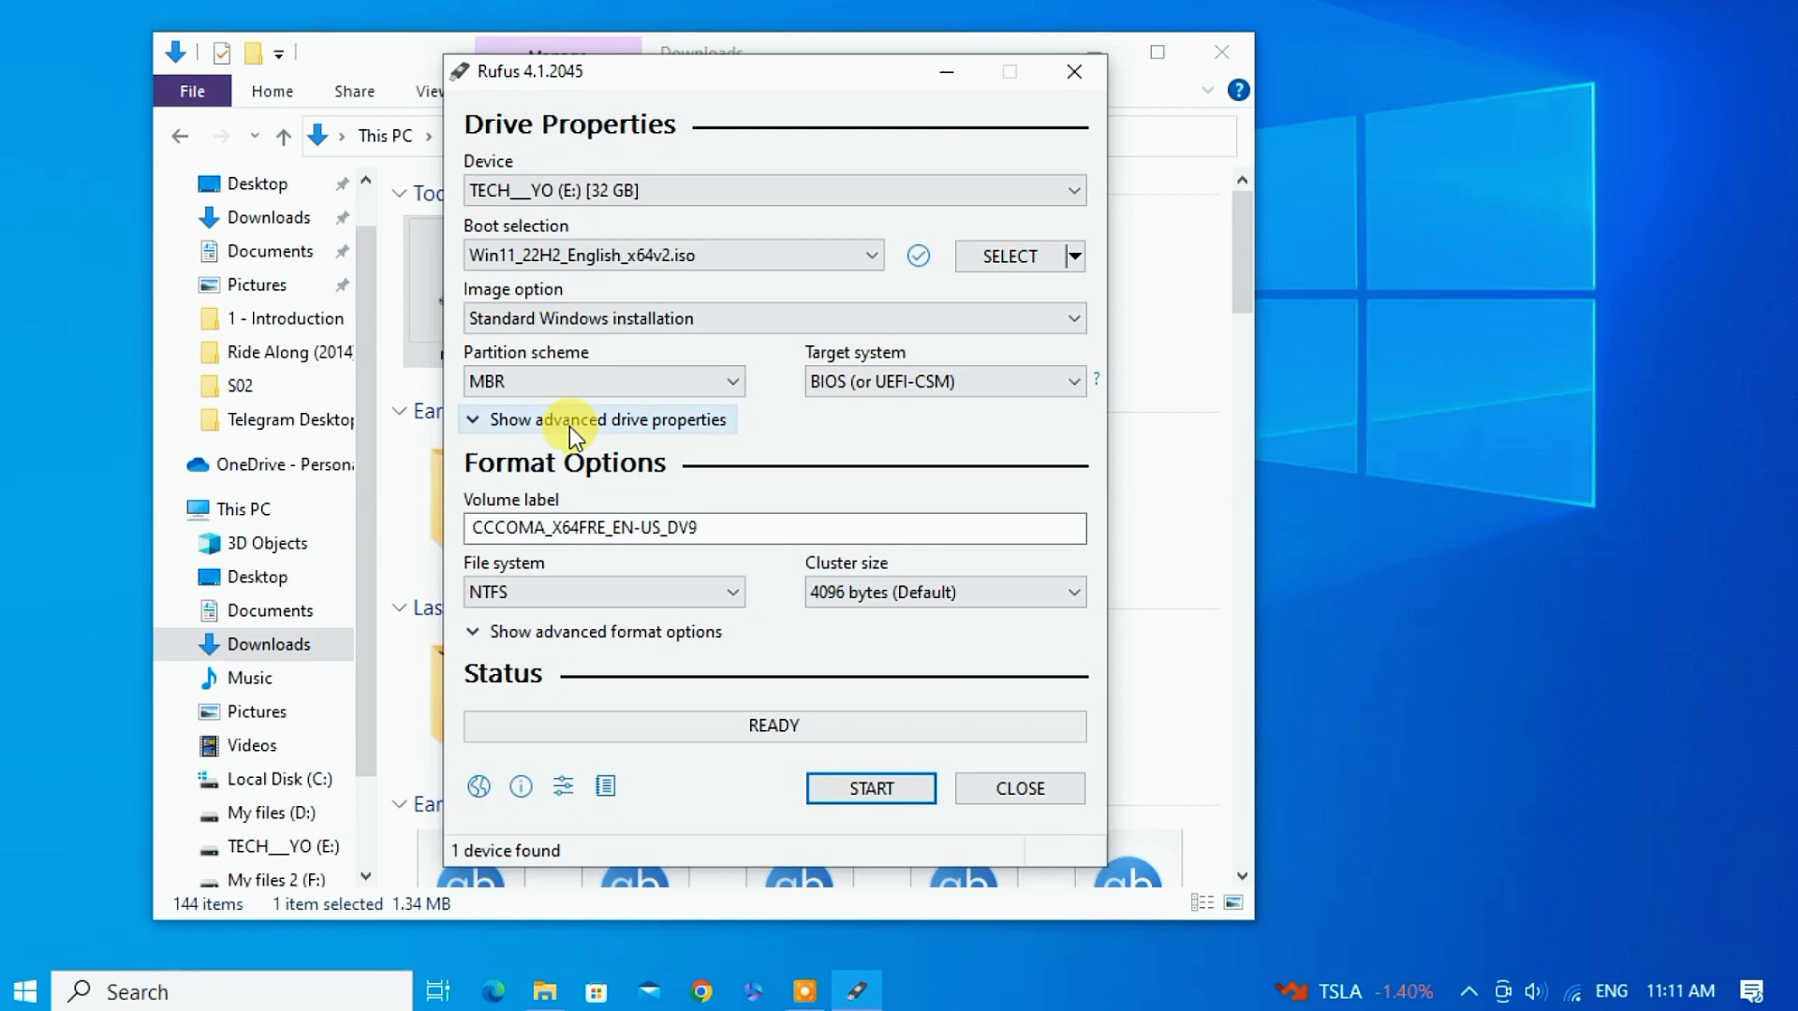
left_click(289, 970)
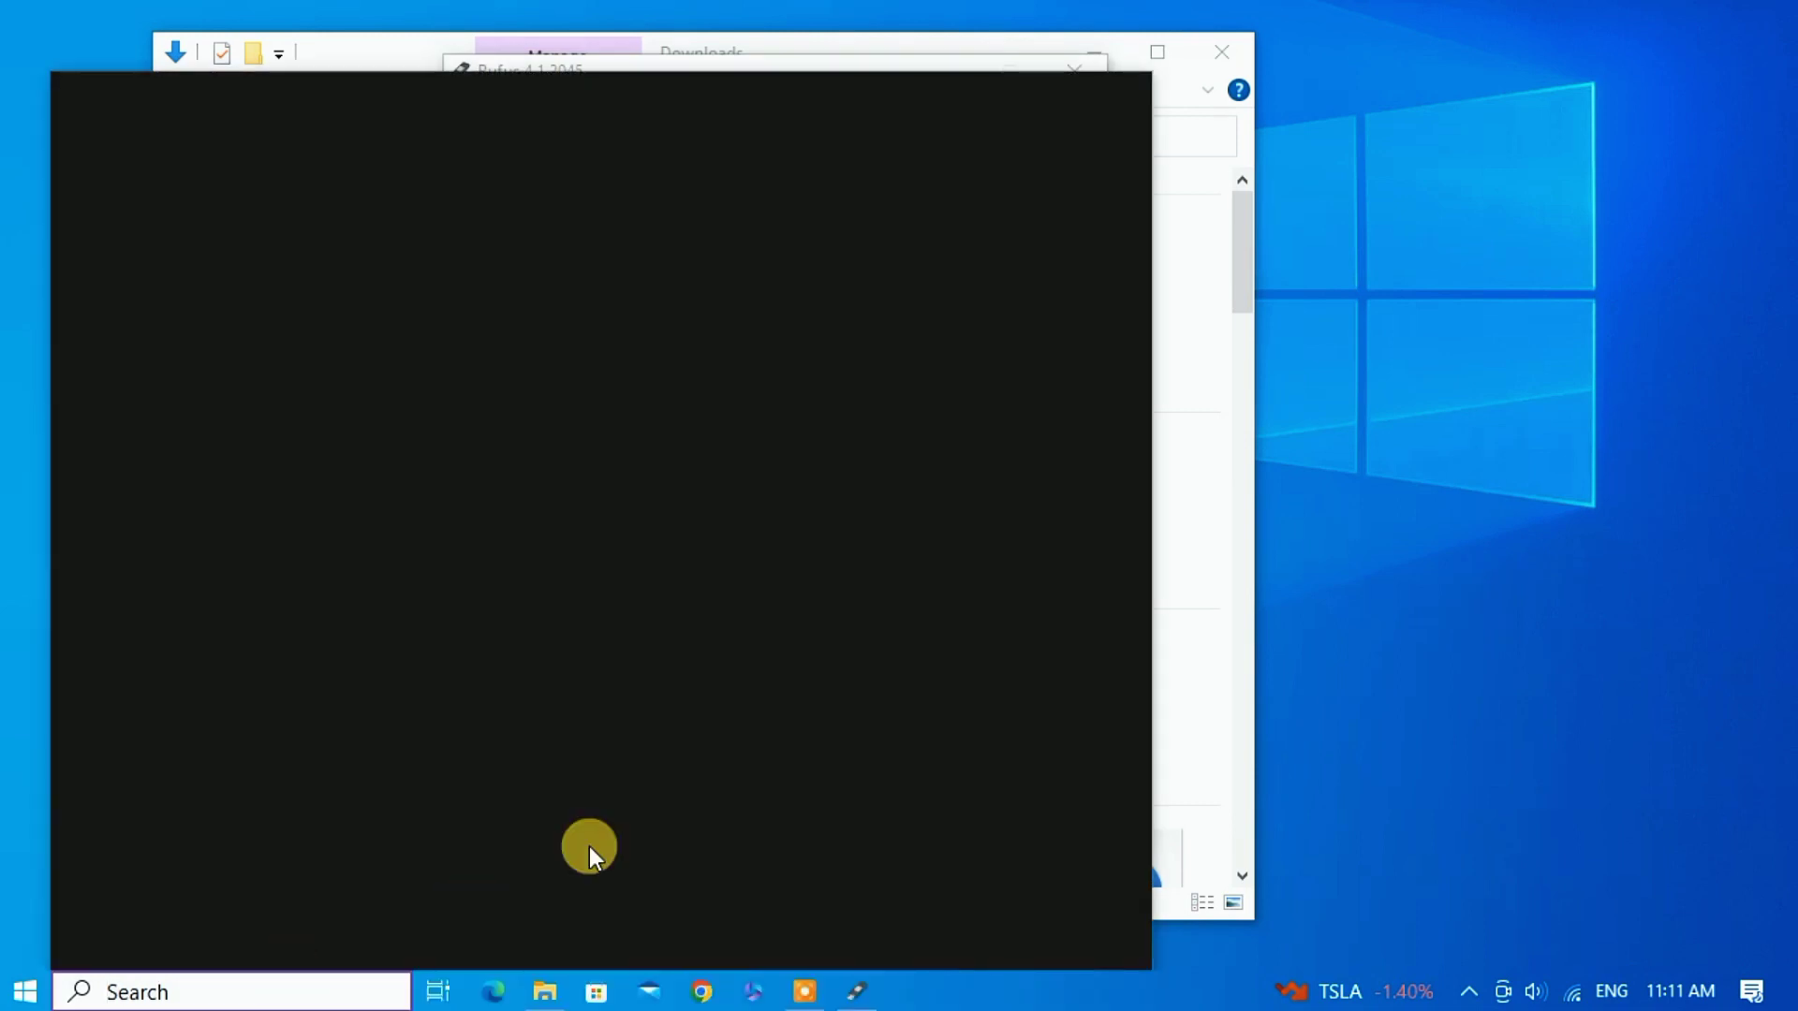
Search 'create and format' and open Create and format hard disk partitions (Disk Management).
type("creat")
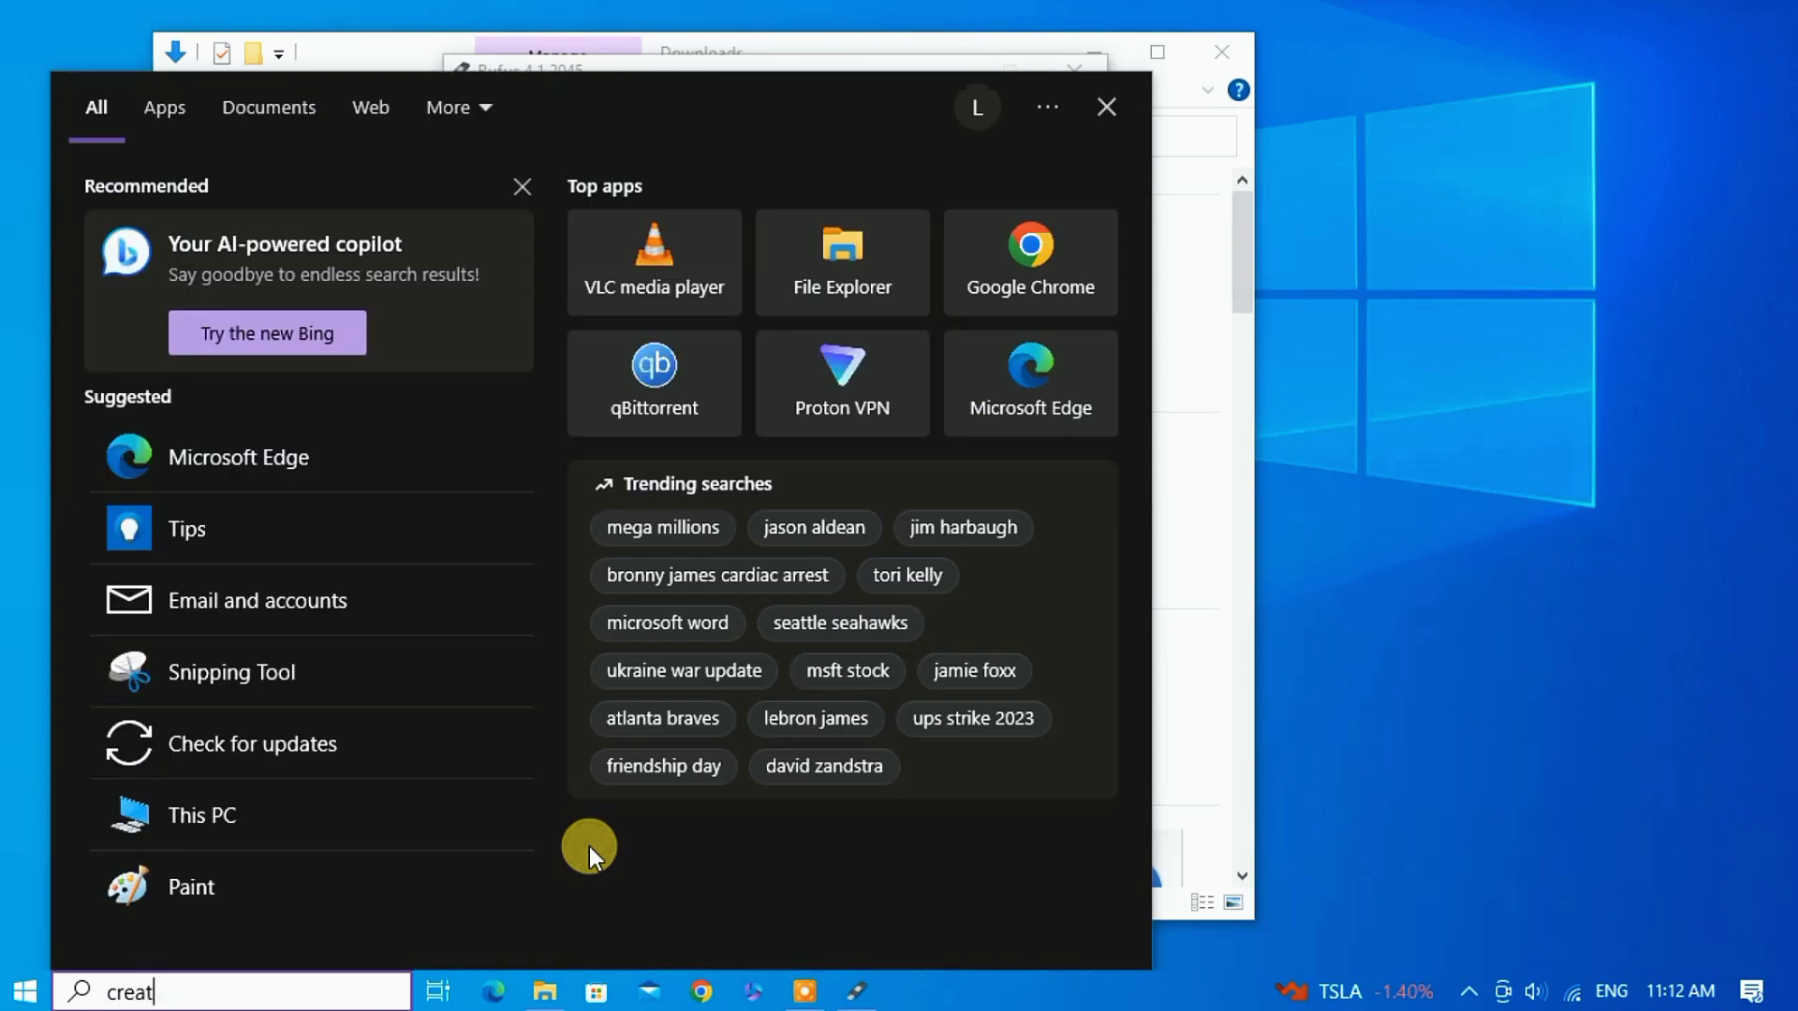
type("e and f")
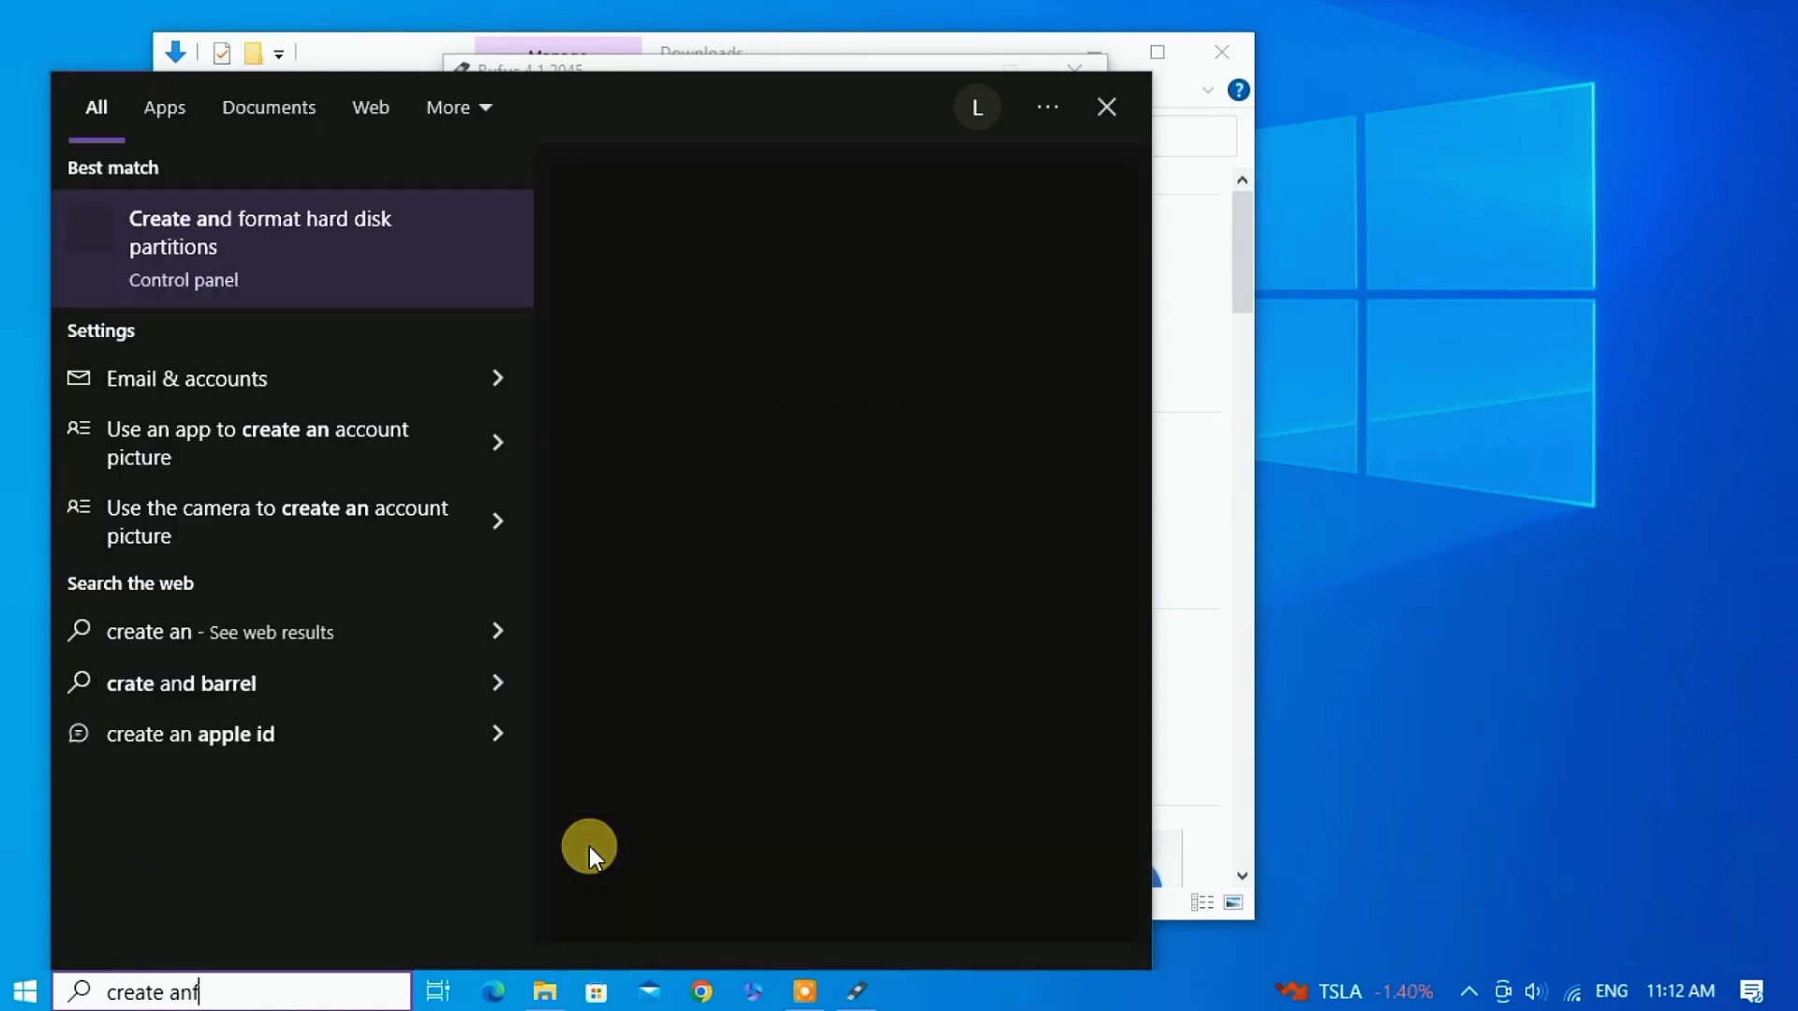
type("ormat")
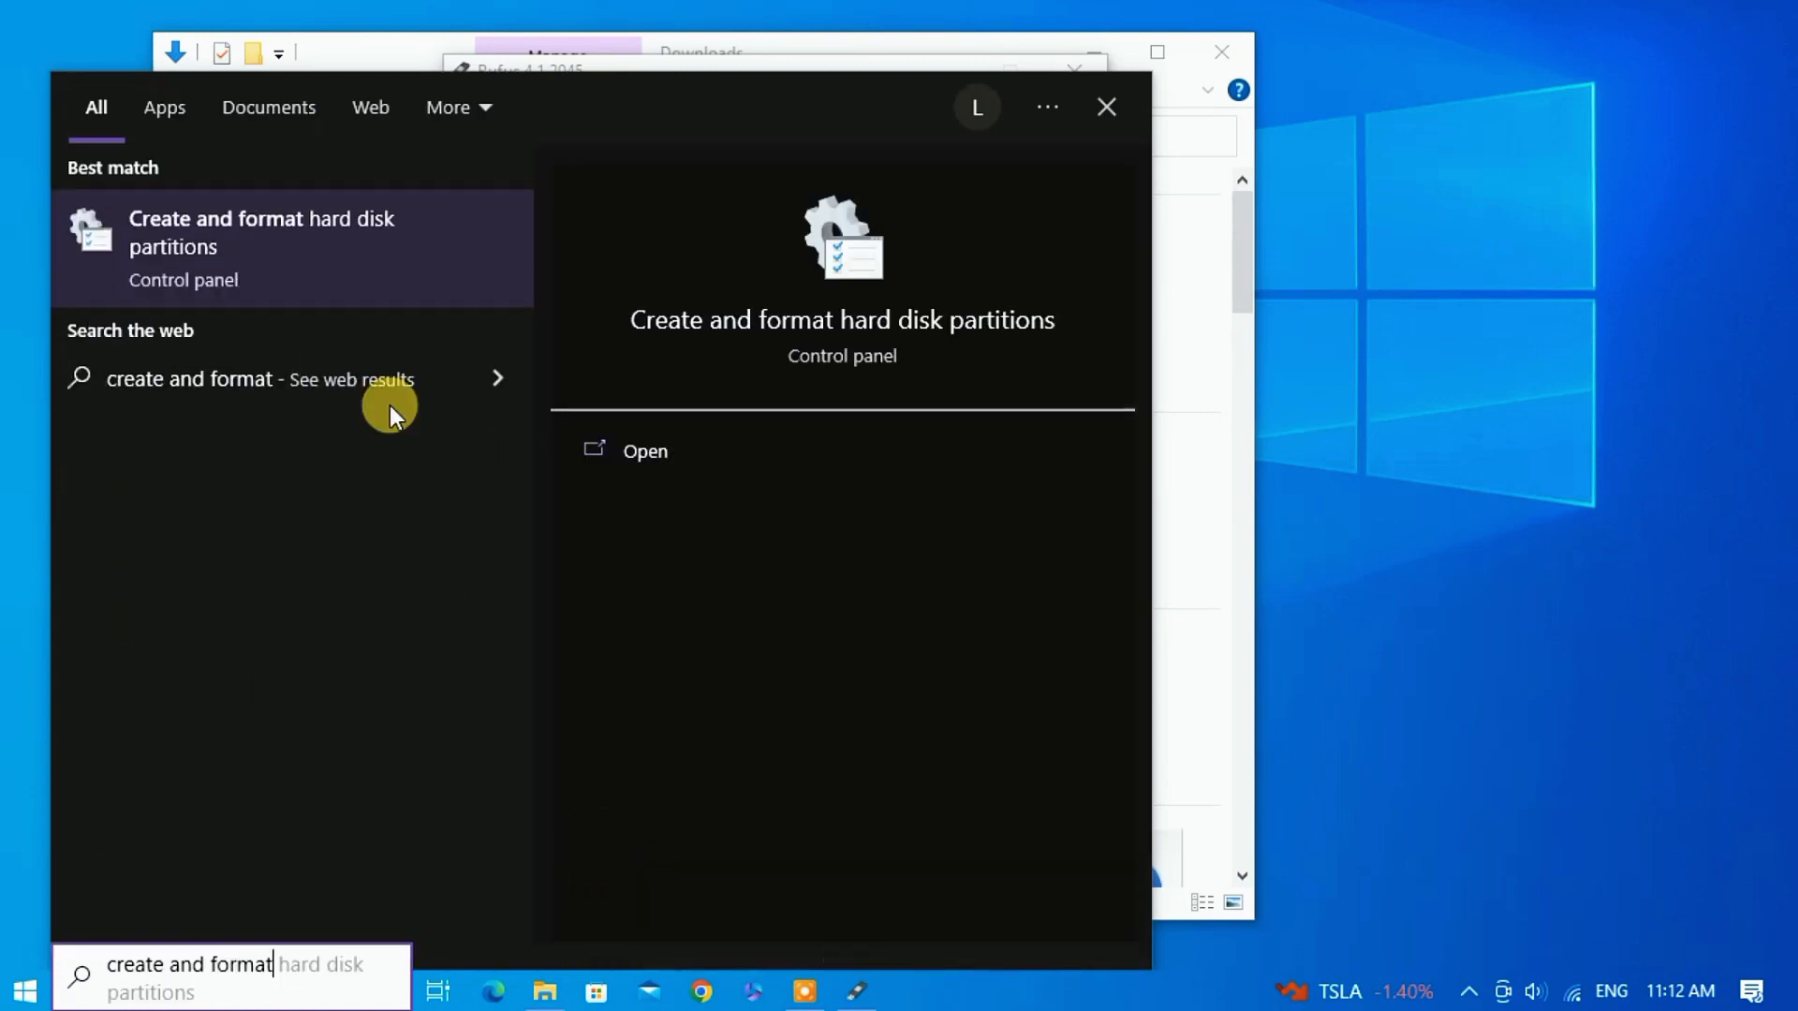
left_click(369, 290)
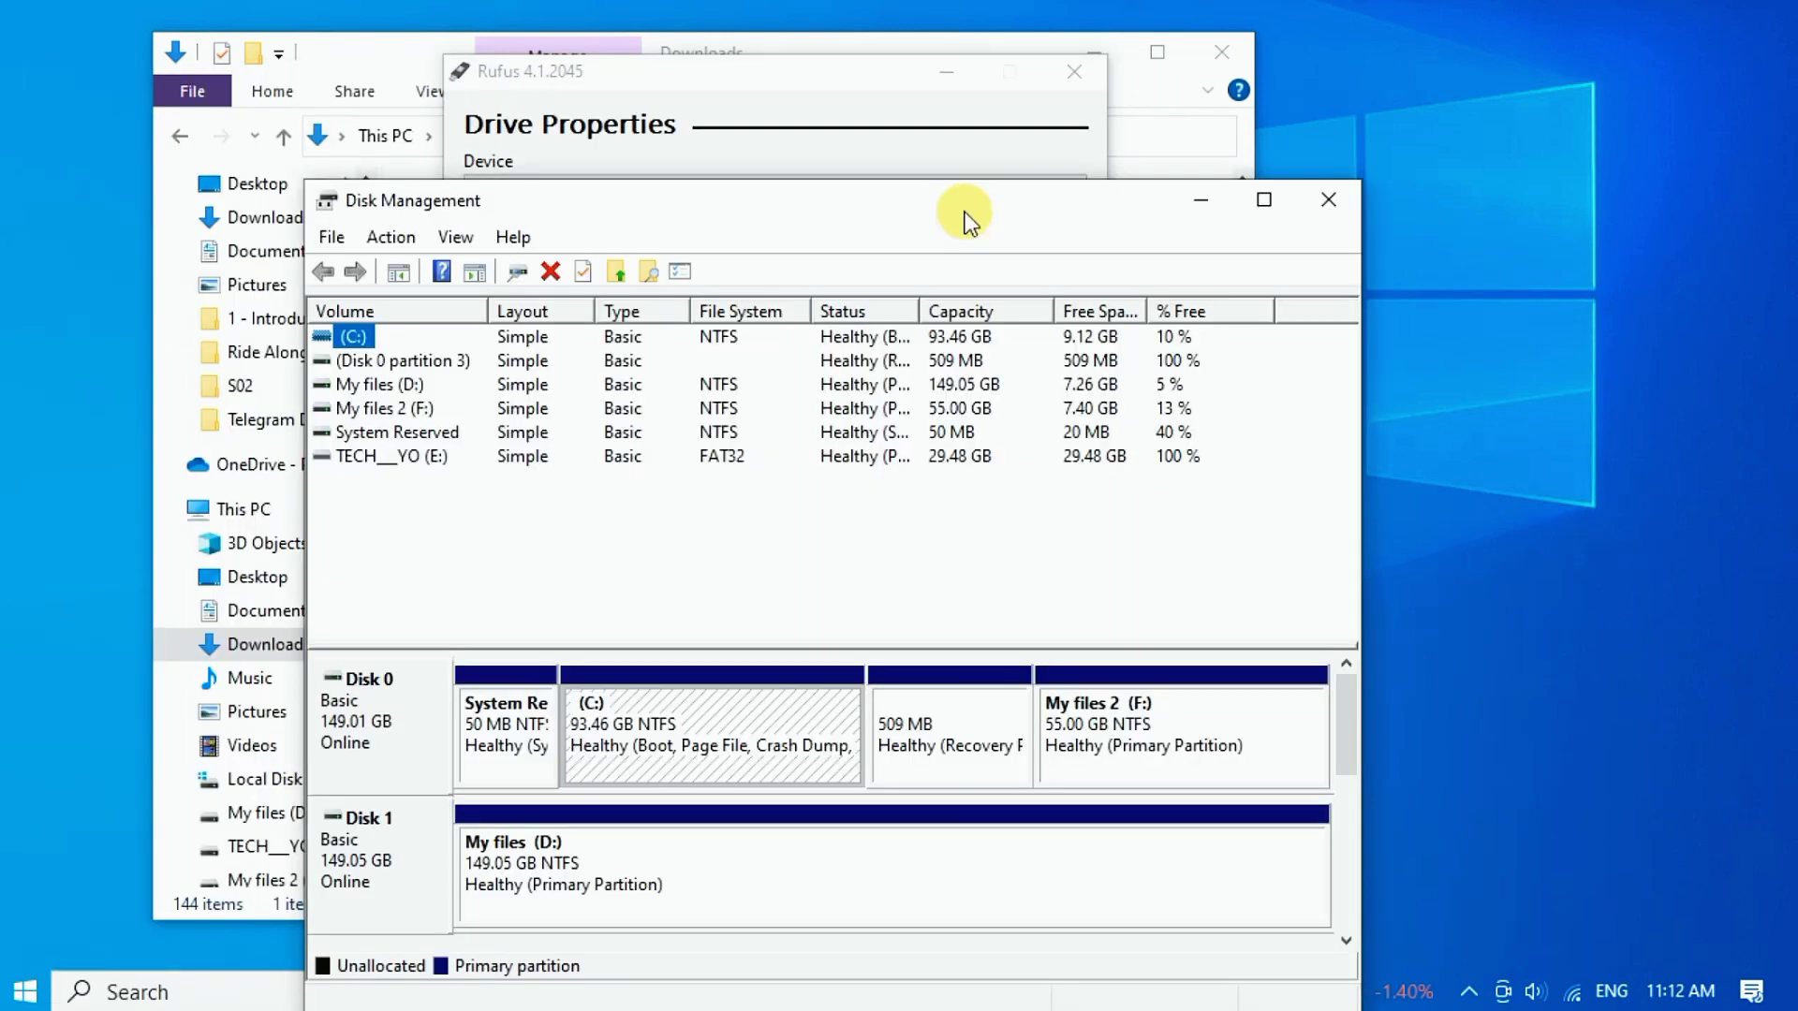
Place Rufus and Disk Management side by side and view Disk 0's partition style (MBR).
left_click_drag(858, 74, 433, 89)
left_click_drag(851, 187, 1024, 148)
left_click(824, 604)
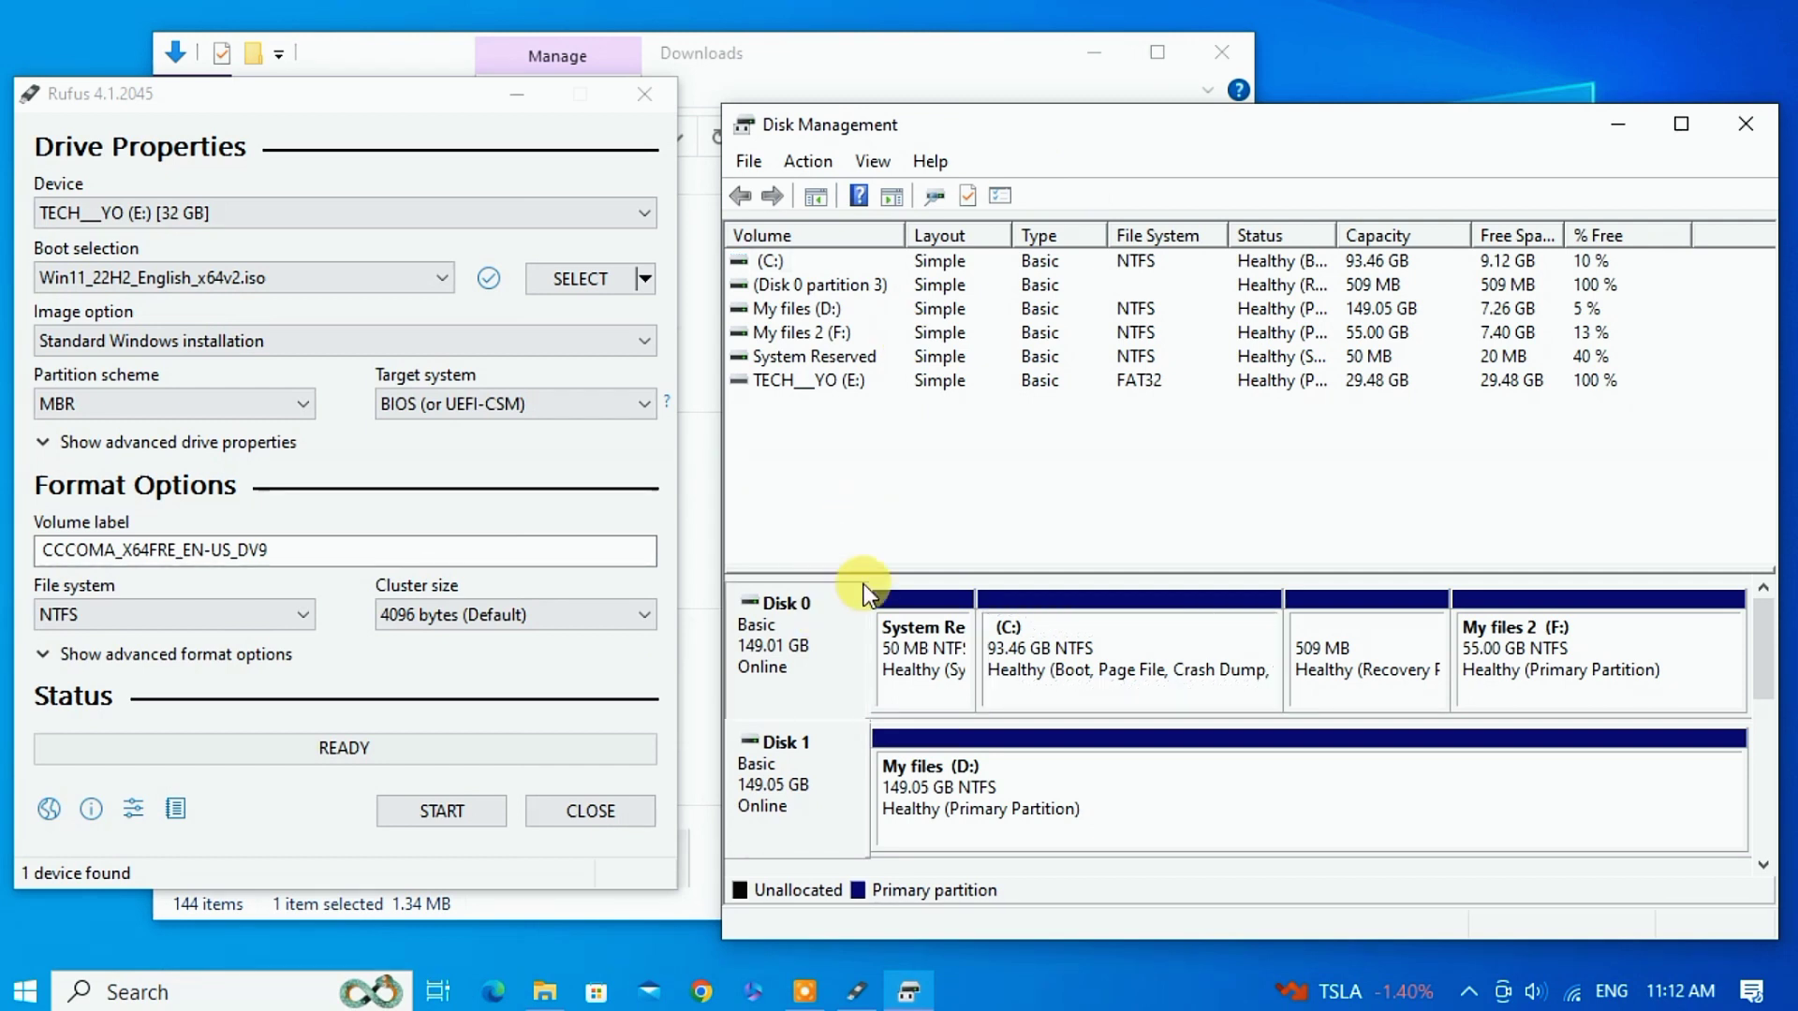
right_click(785, 633)
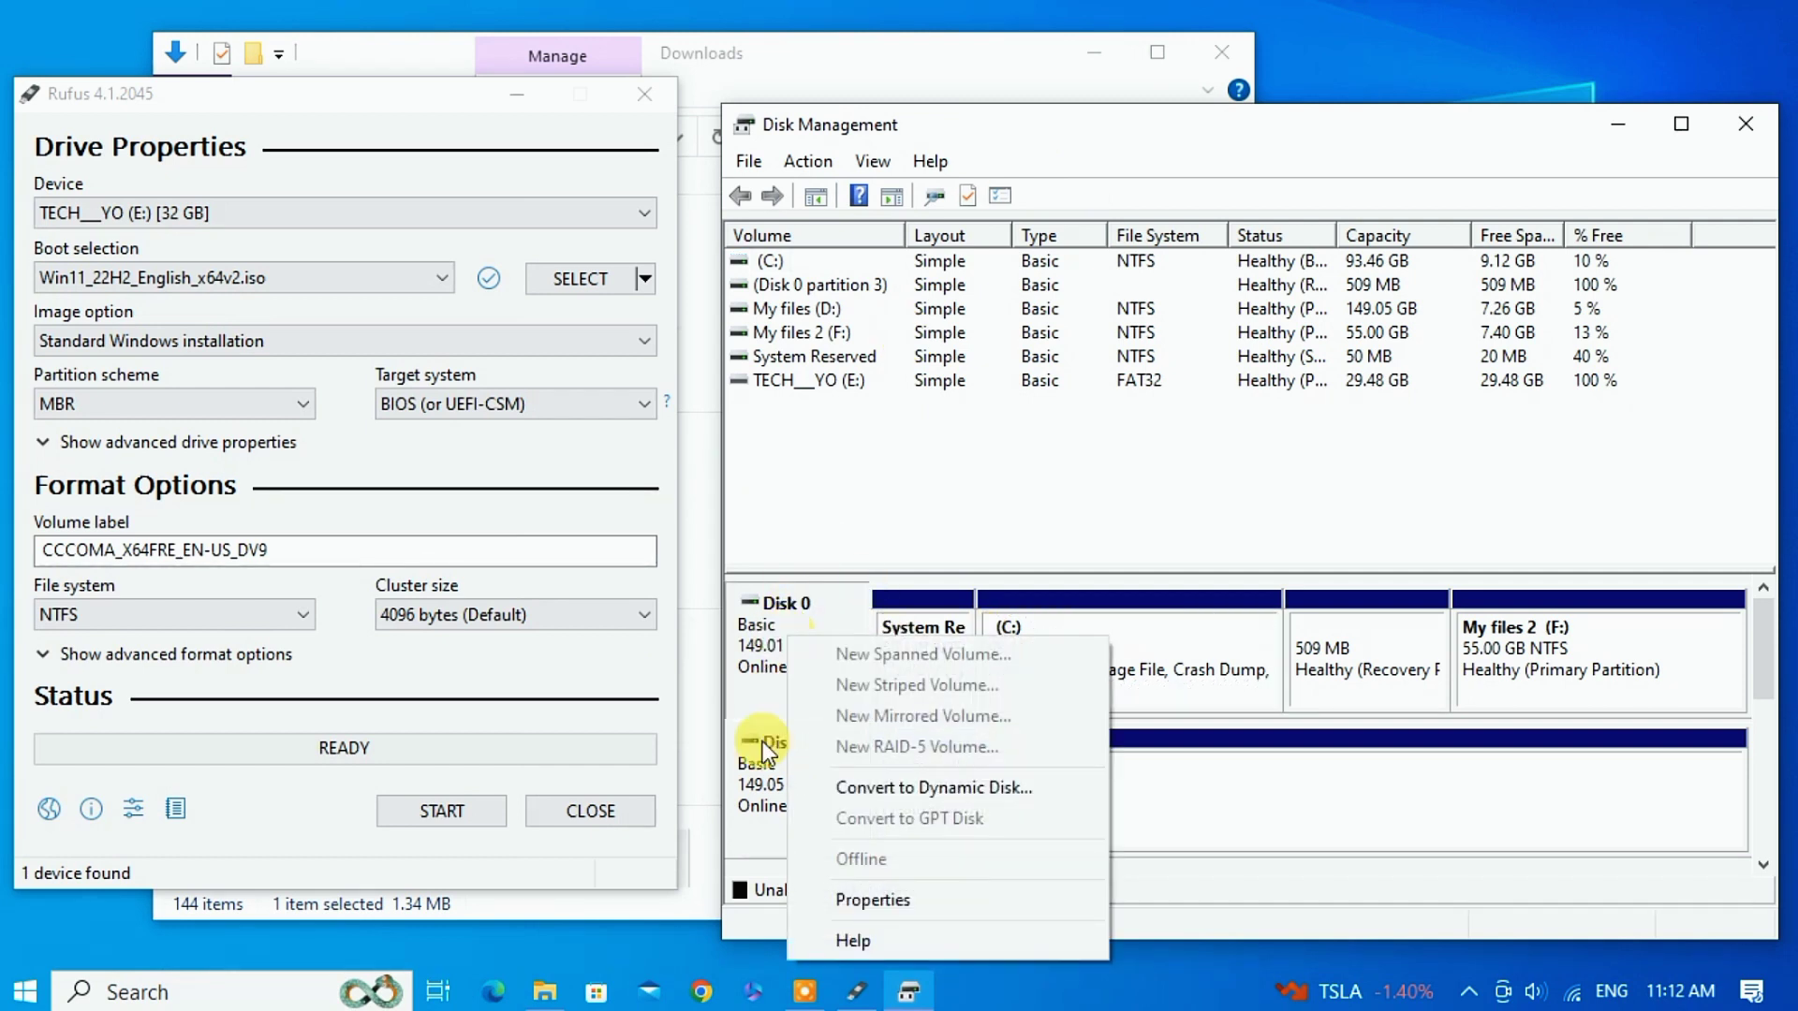
left_click(861, 885)
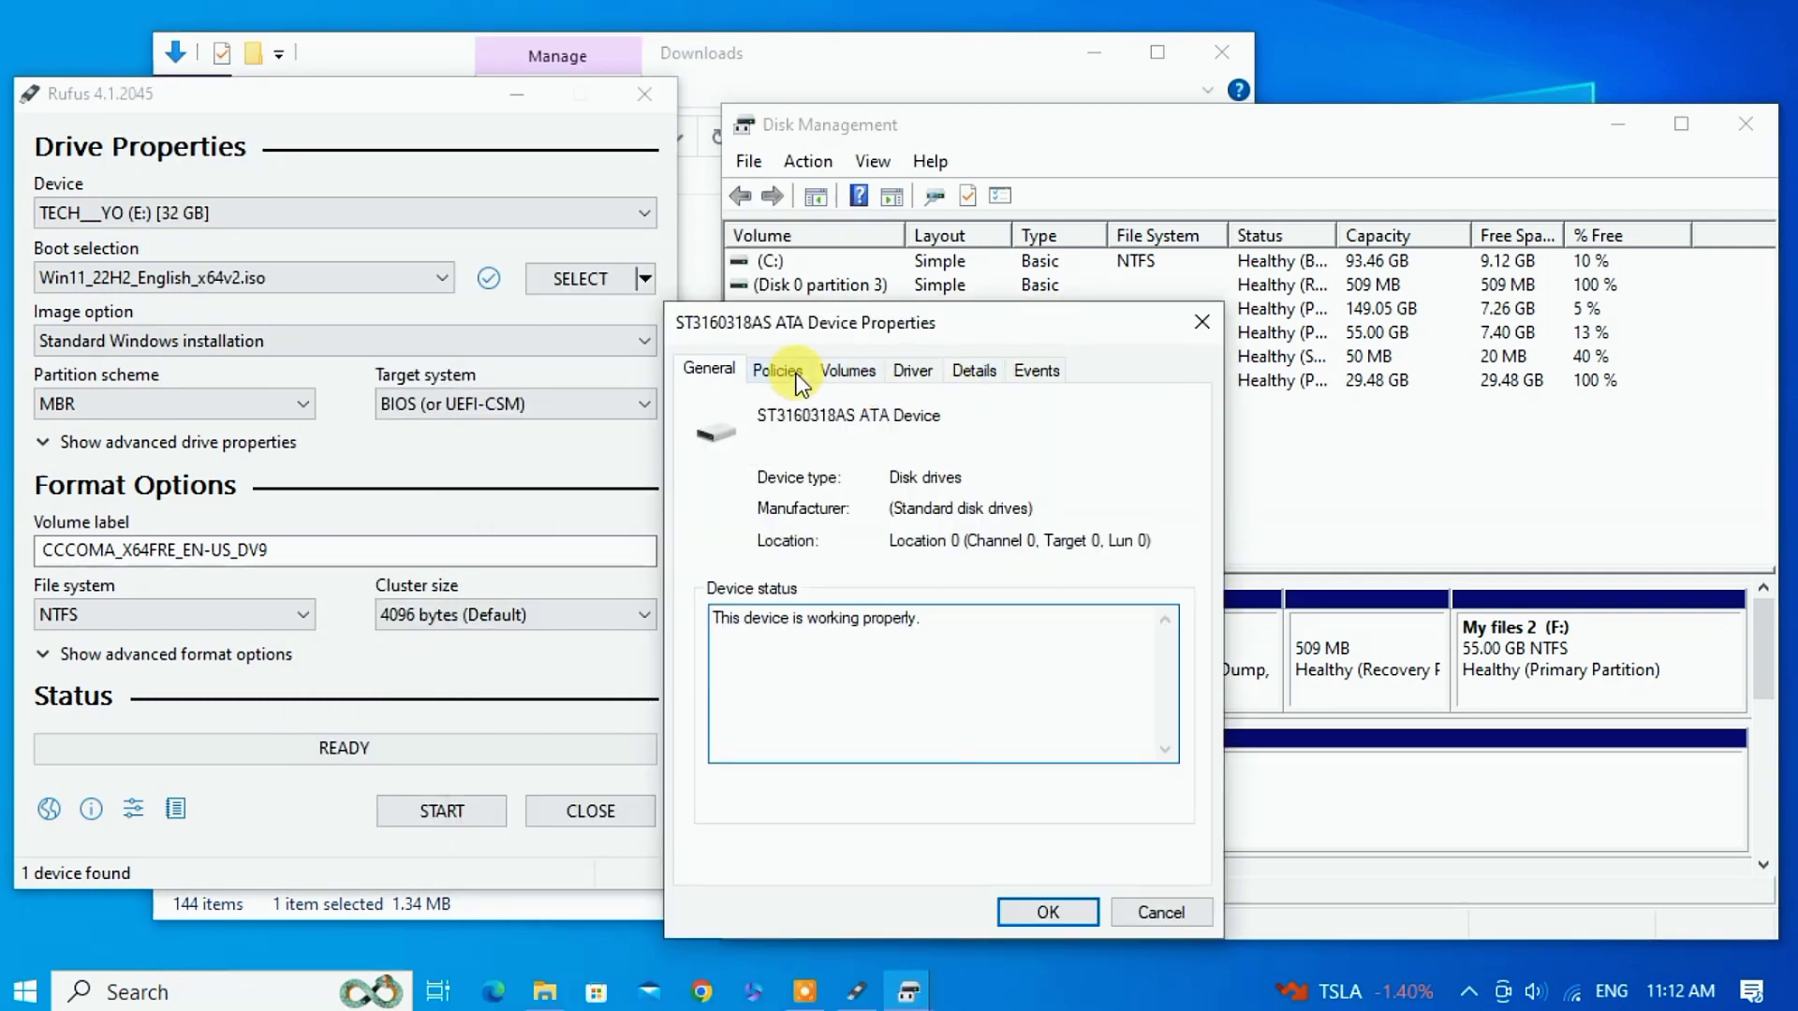
left_click(918, 367)
left_click_drag(867, 319, 962, 212)
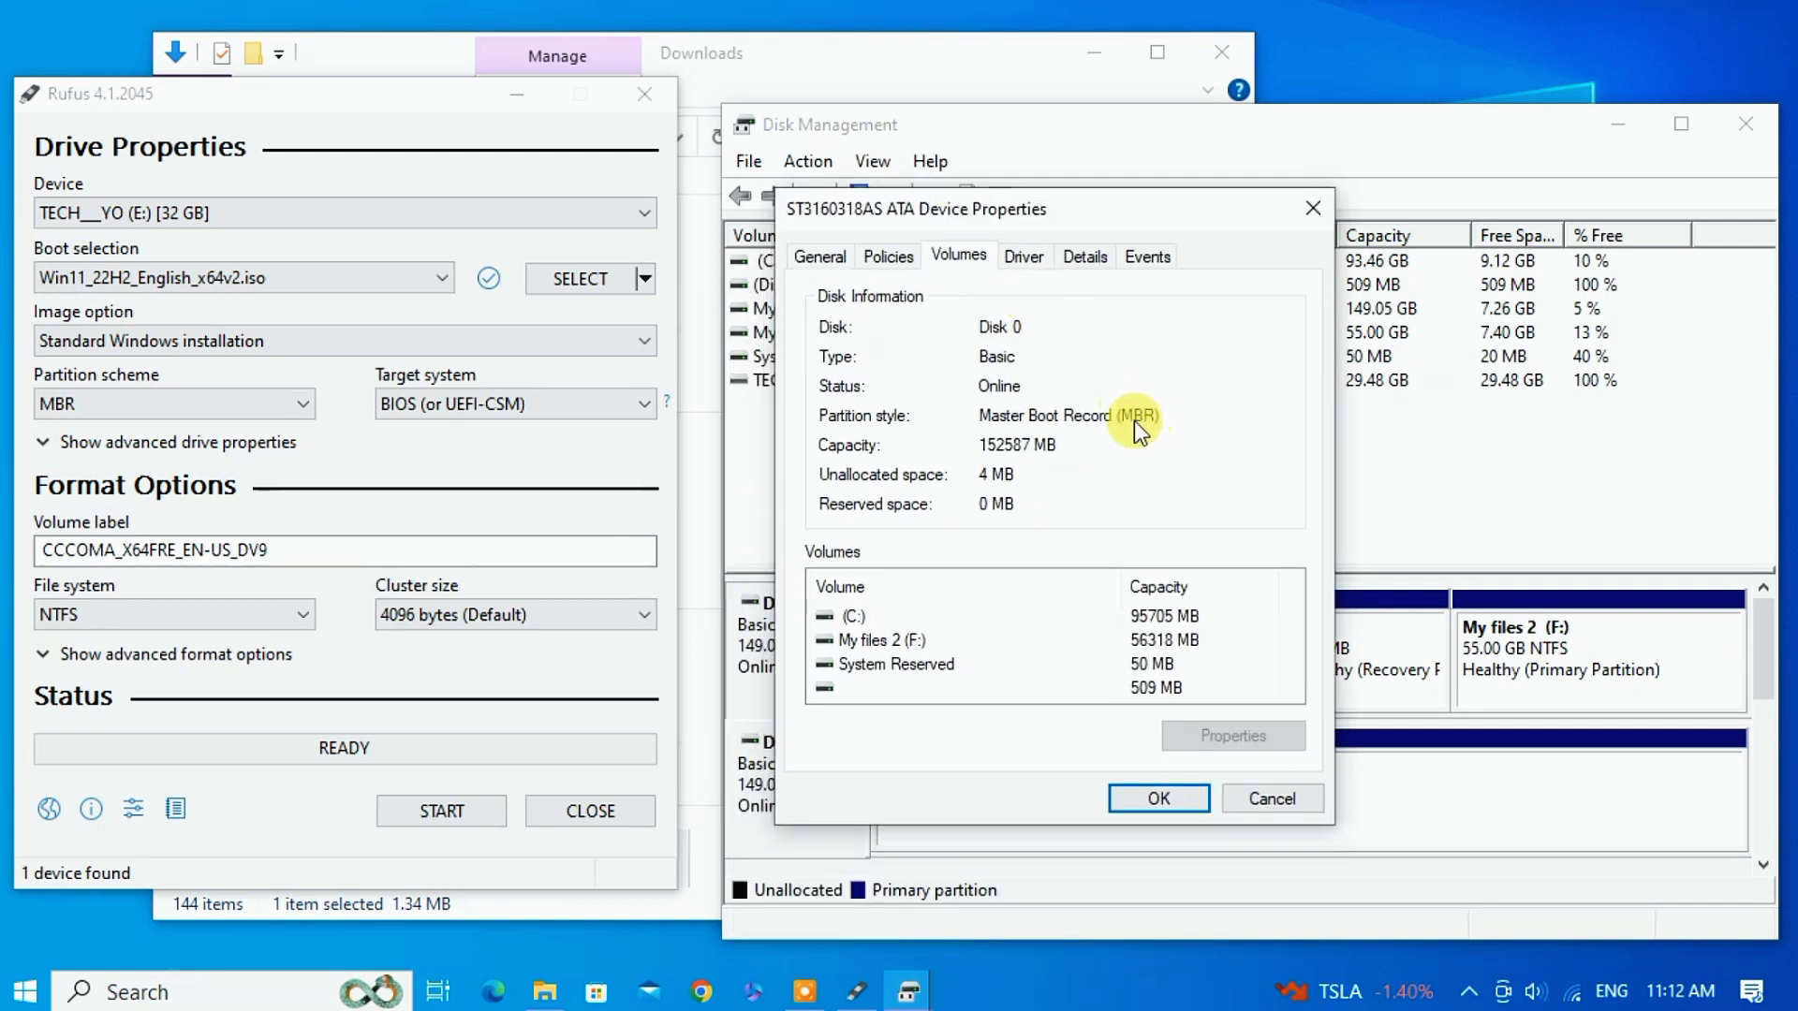
Leave Rufus's partition scheme on MBR after trying GPT, and close Disk Management.
left_click(267, 412)
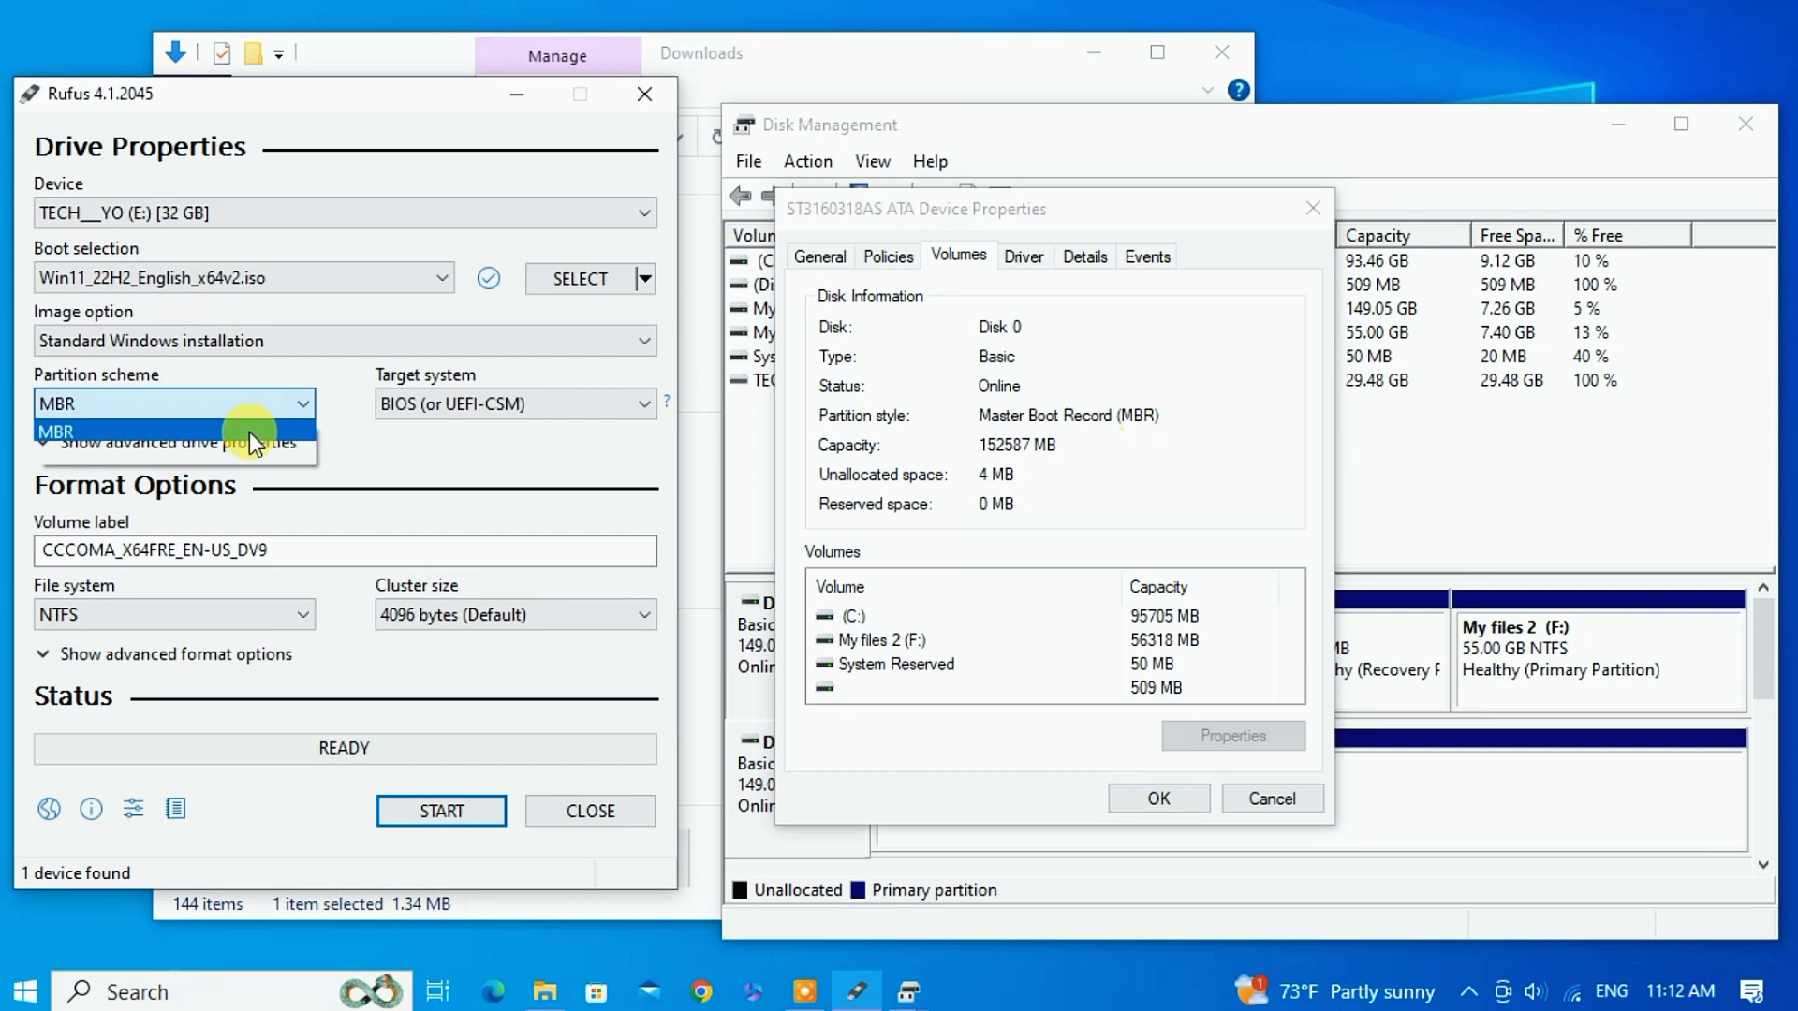
left_click(199, 448)
left_click(197, 402)
left_click(169, 431)
left_click(1312, 208)
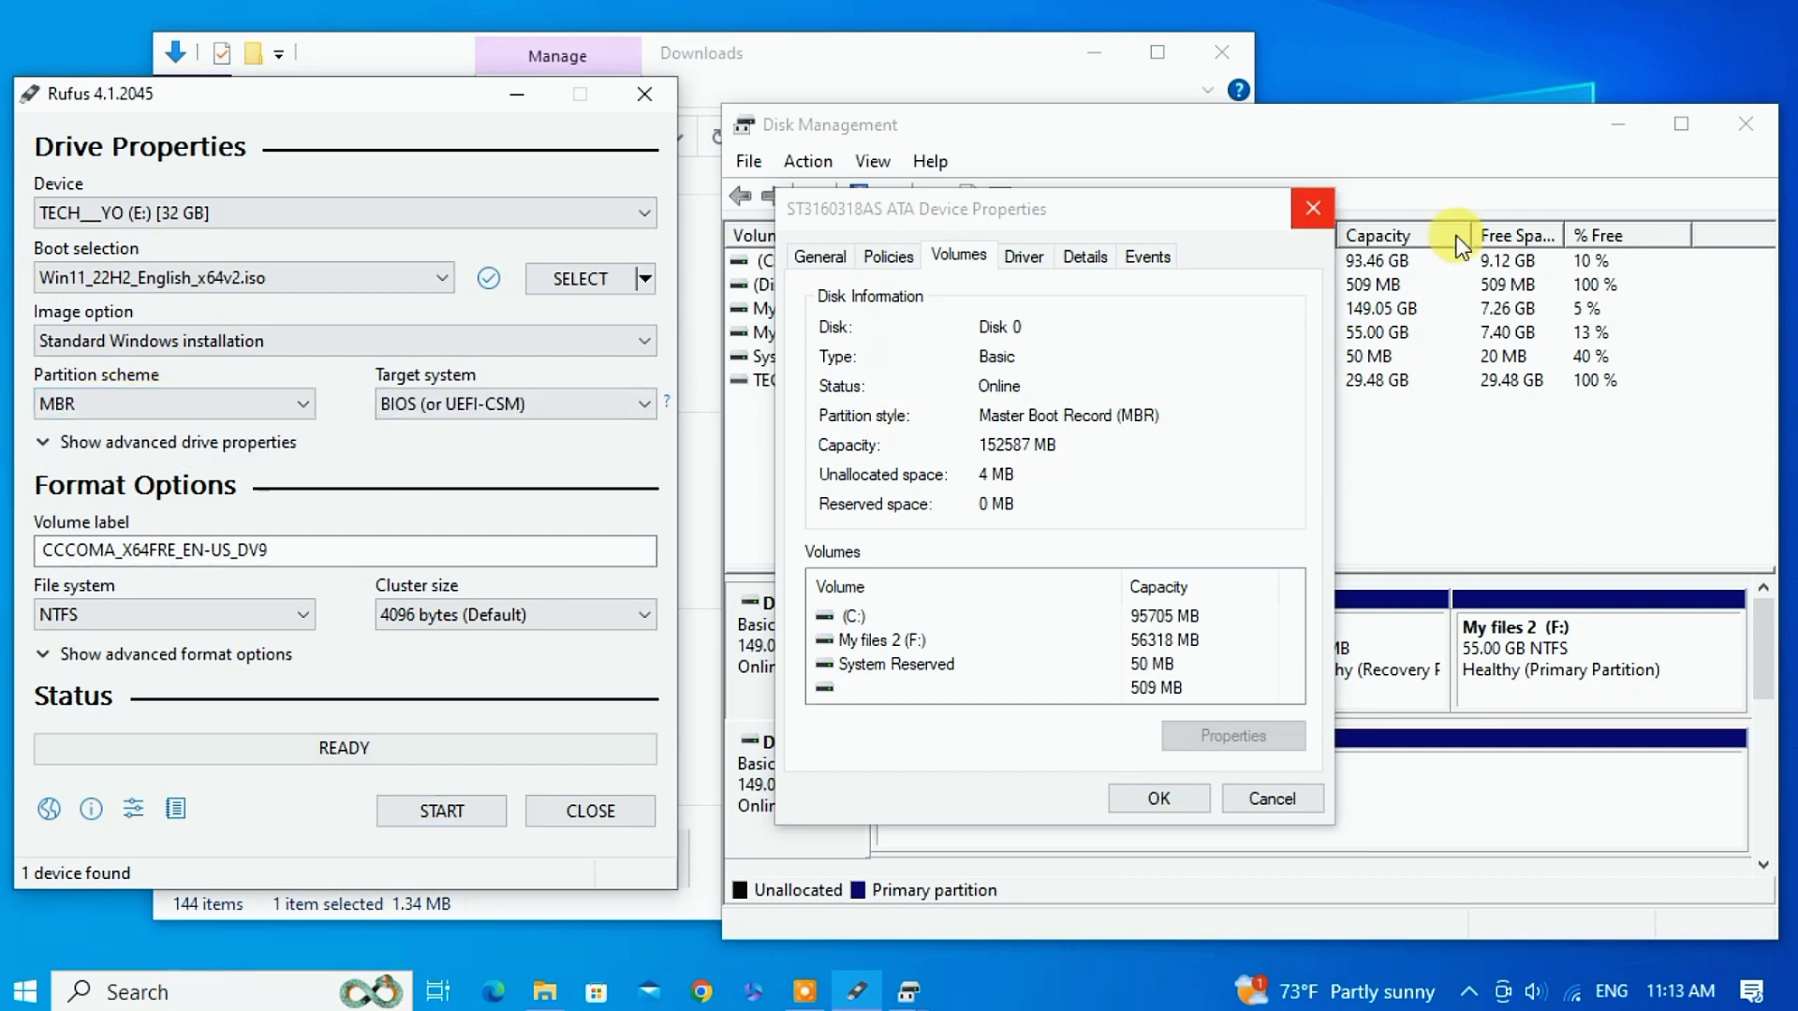
left_click(1747, 127)
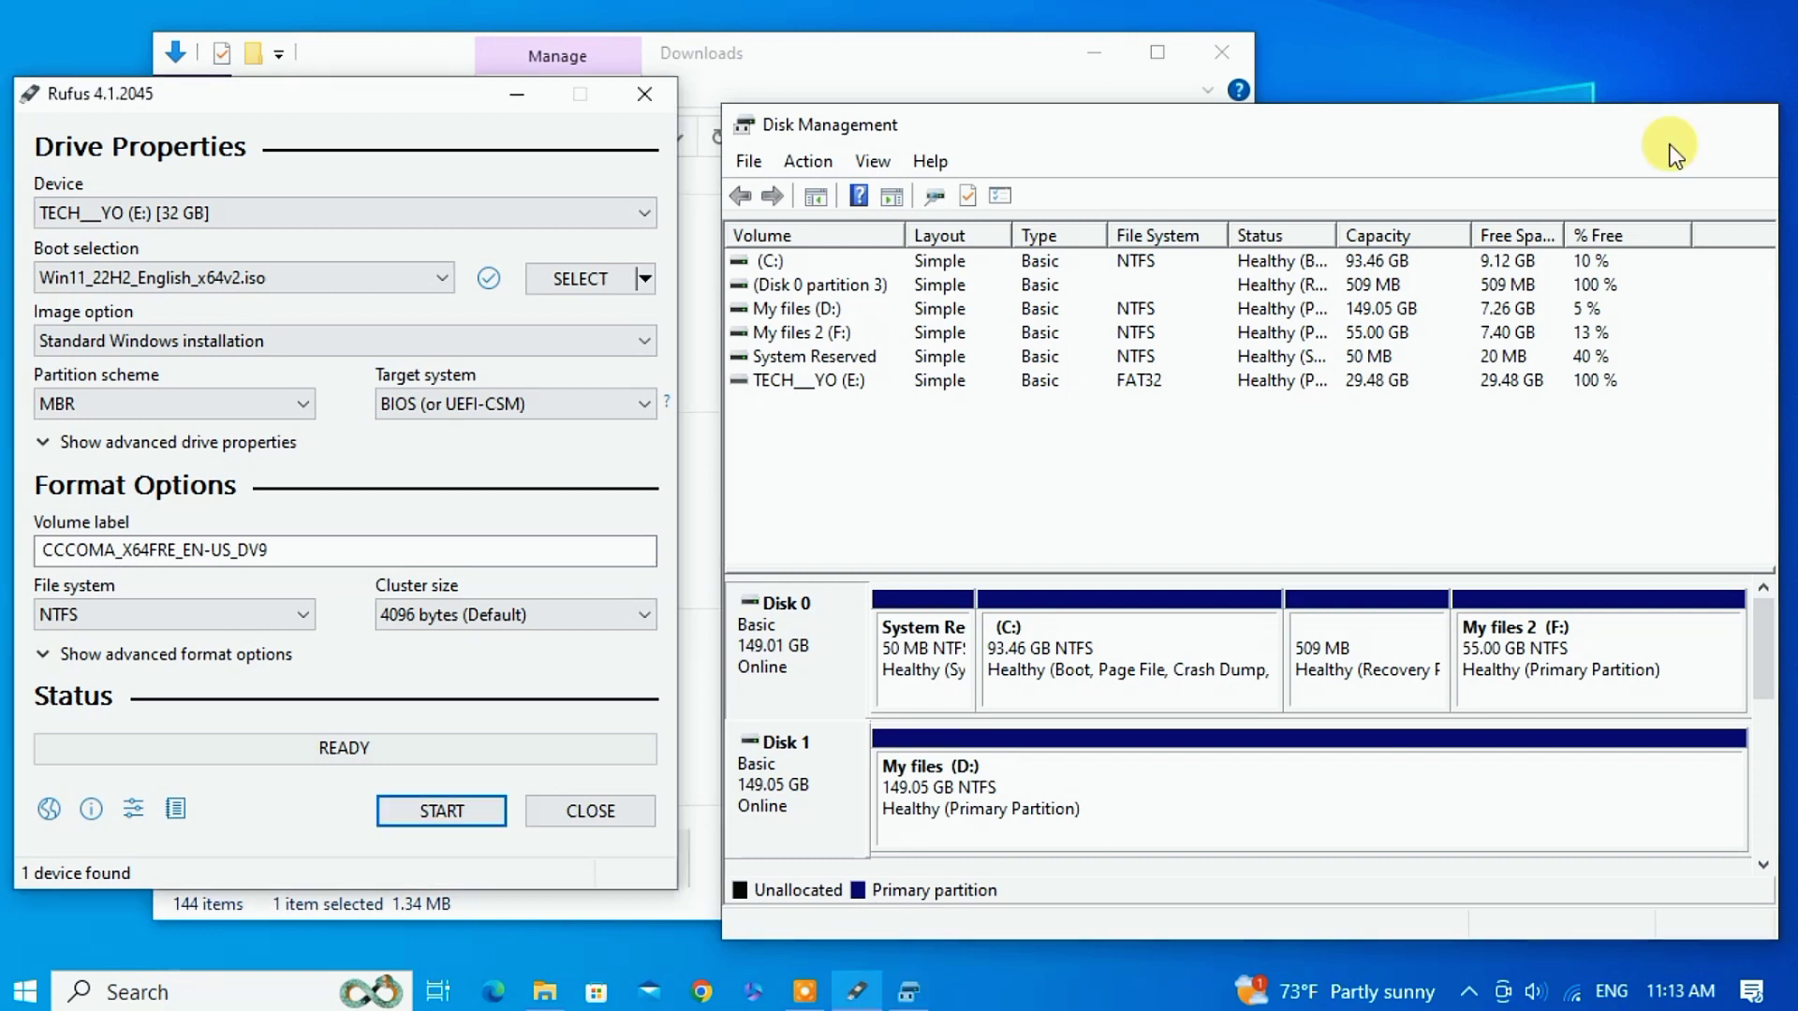
Center Rufus and overwrite the CCCOMA volume label, typing 'Windows 1'.
left_click_drag(520, 94, 884, 89)
left_click(1094, 66)
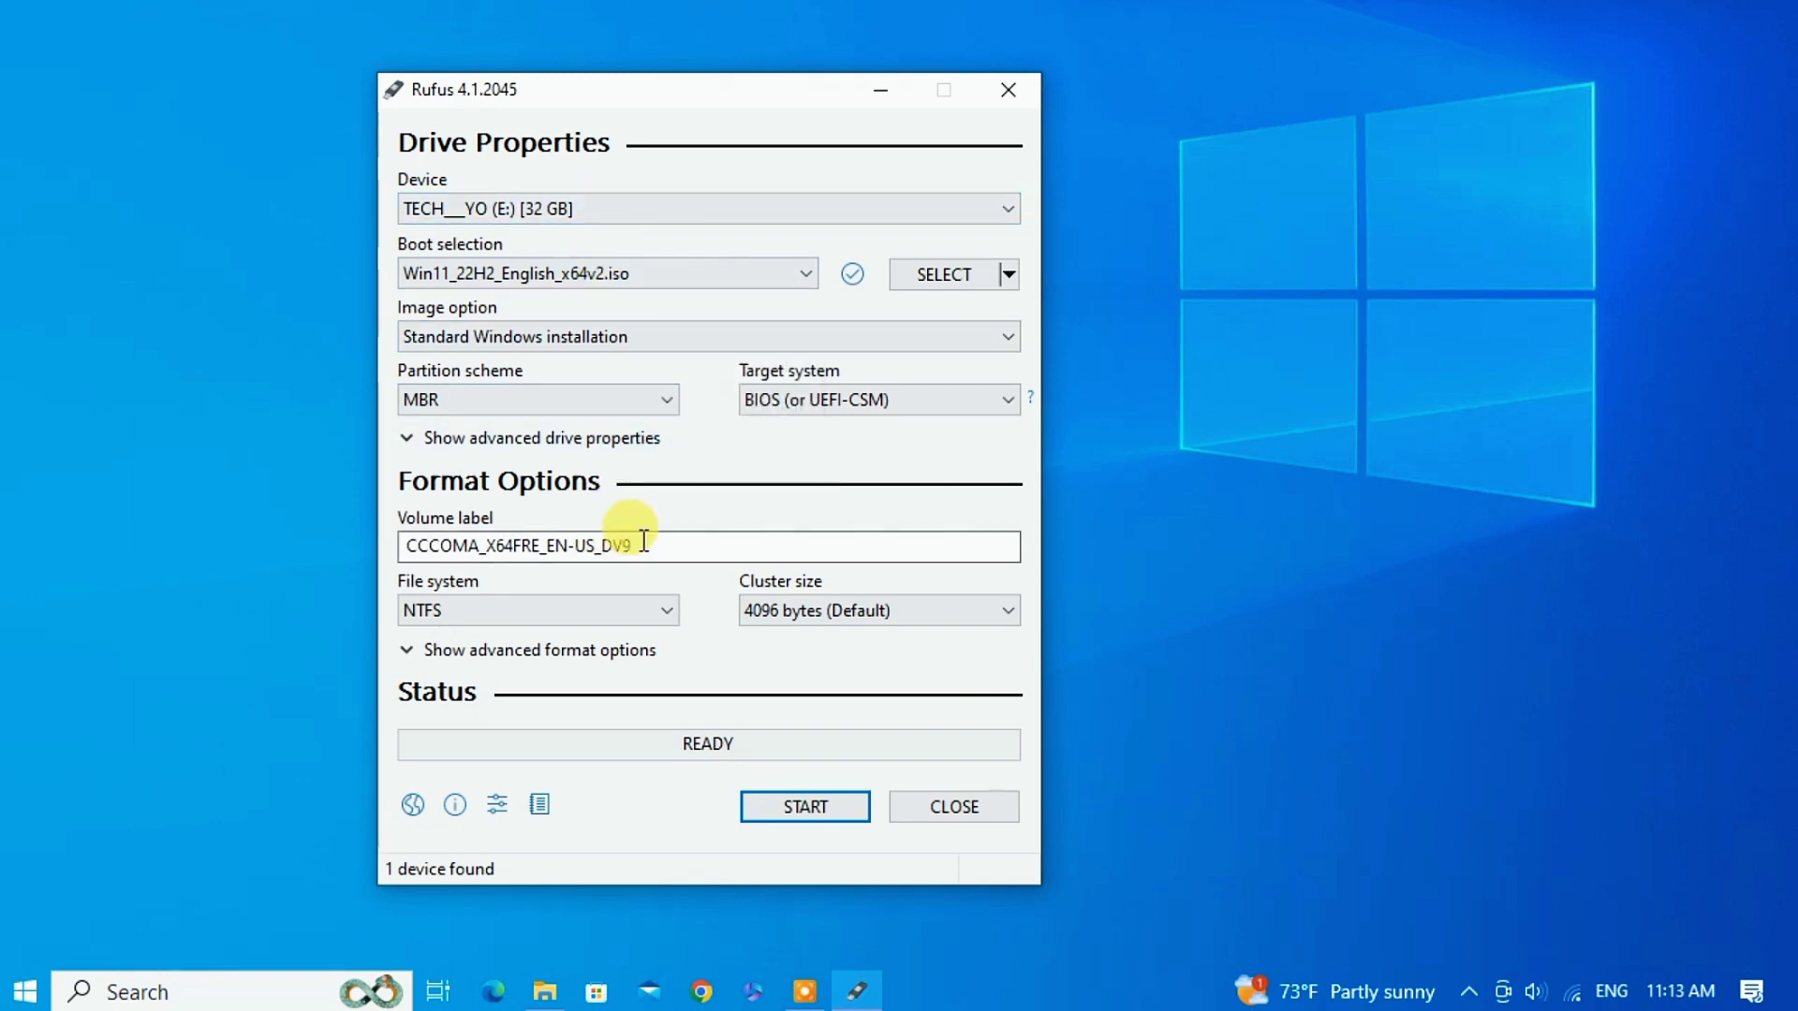
left_click(598, 611)
left_click(597, 610)
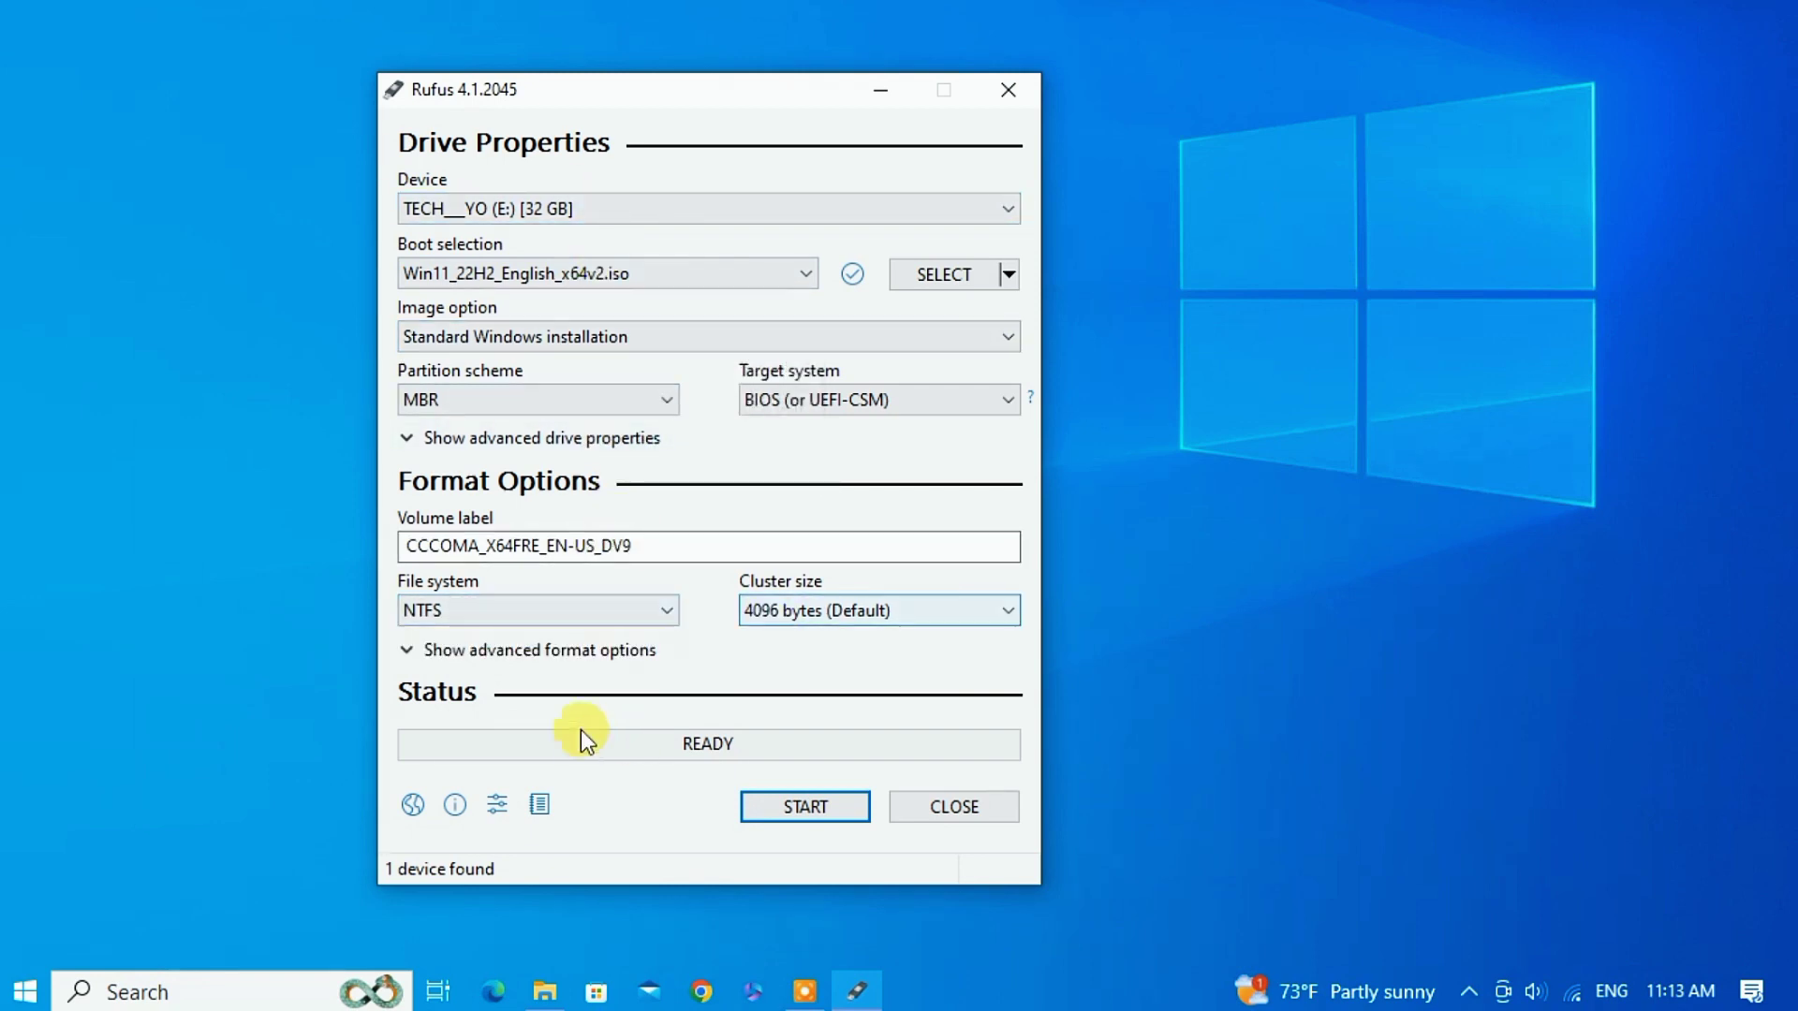
left_click(621, 545)
left_click_drag(622, 546, 333, 536)
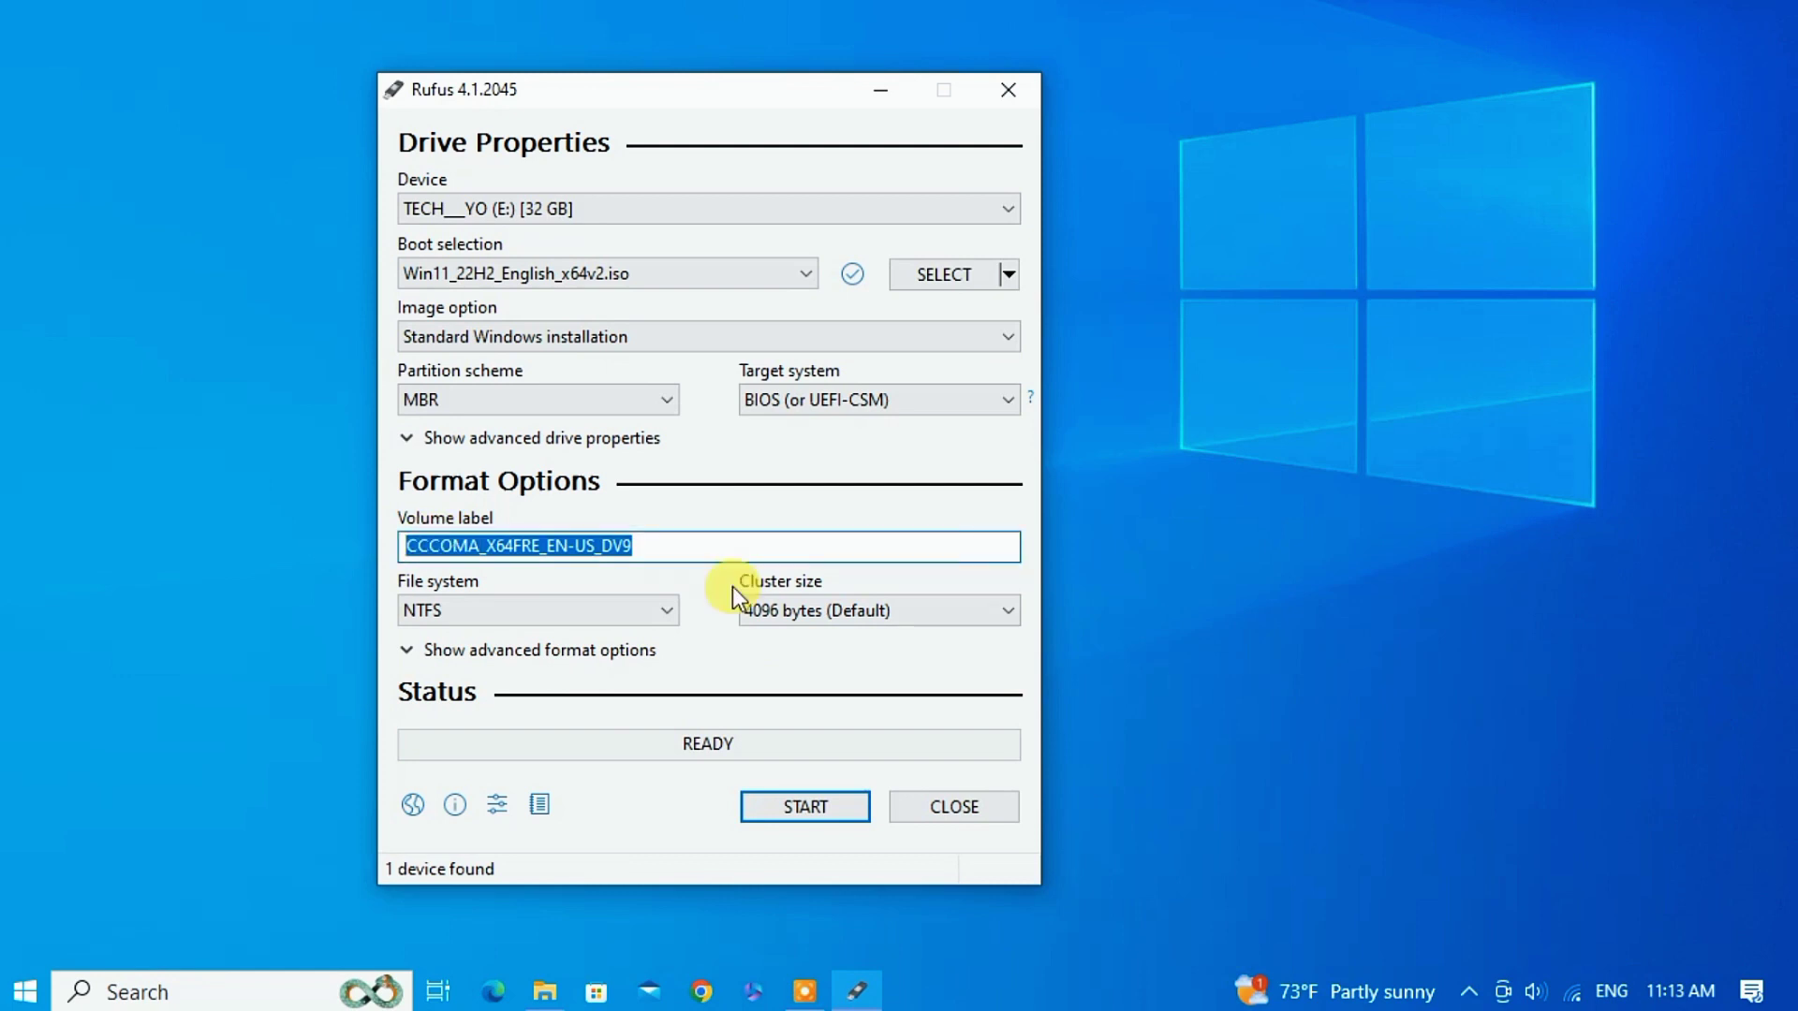
type("Wi")
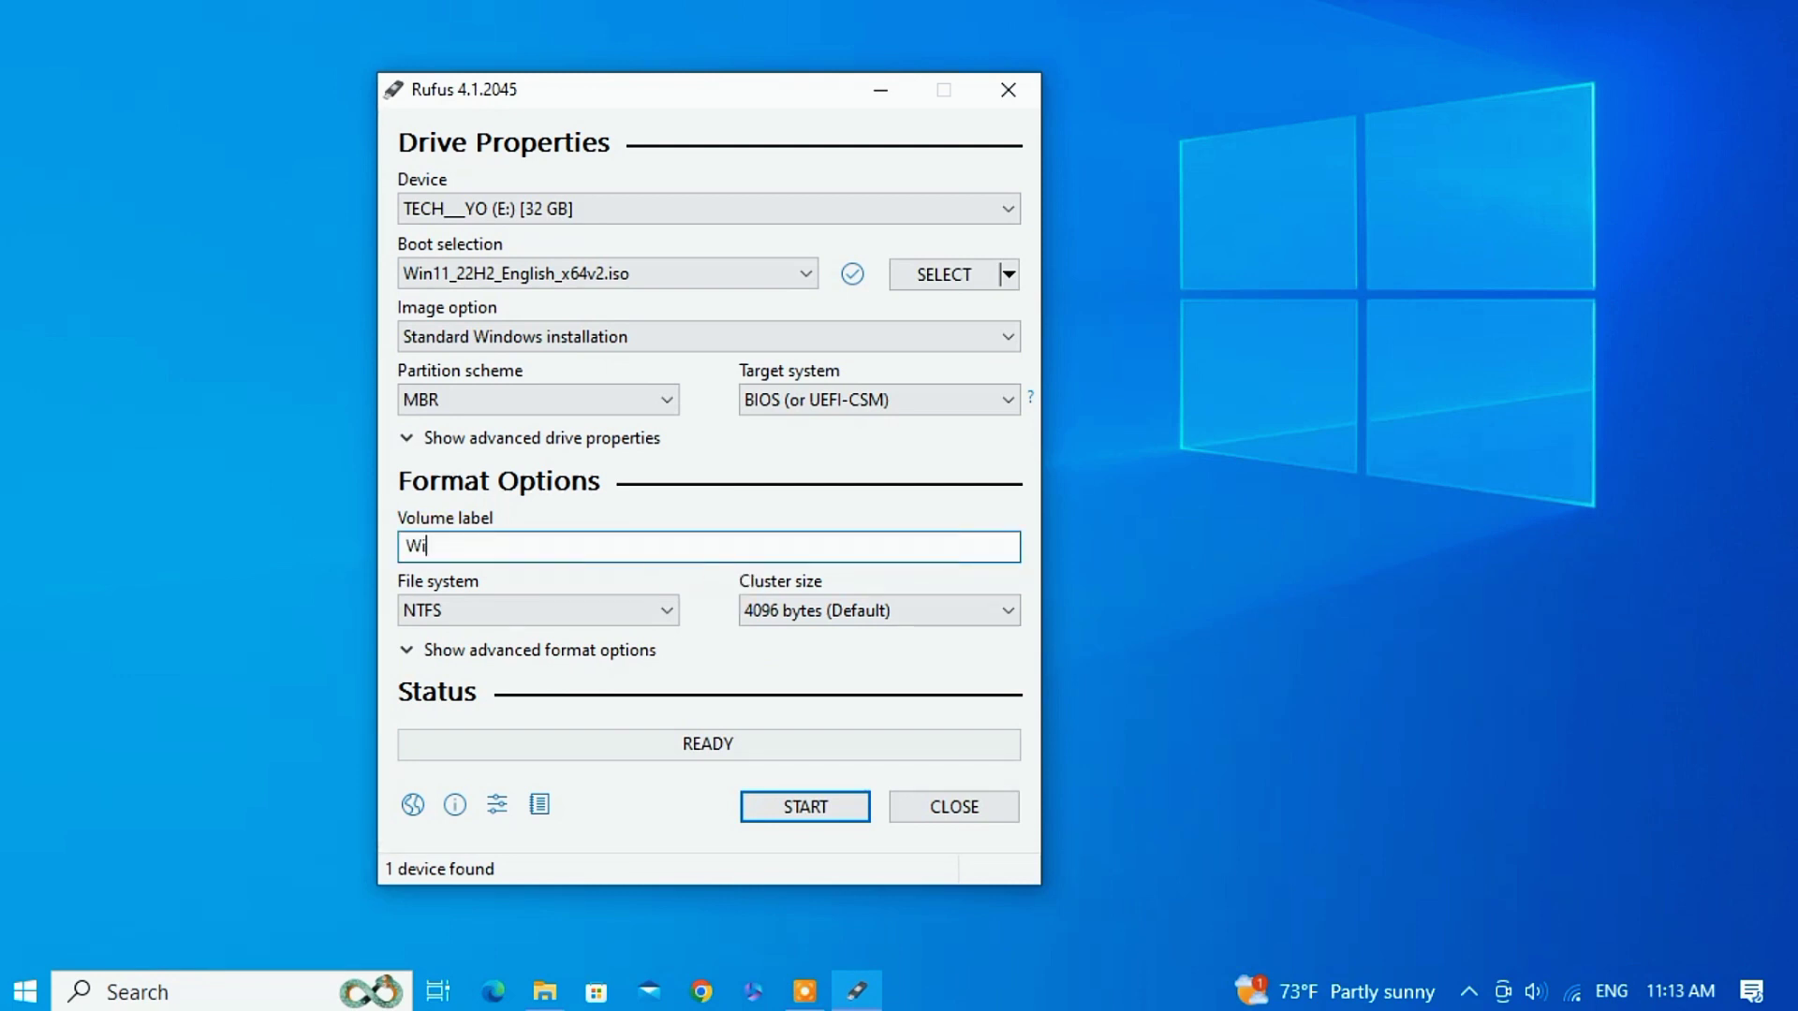
type("ndows 11")
Start Rufus, keep the requirement-removal customizations, and confirm erasing all data on the drive.
left_click(806, 808)
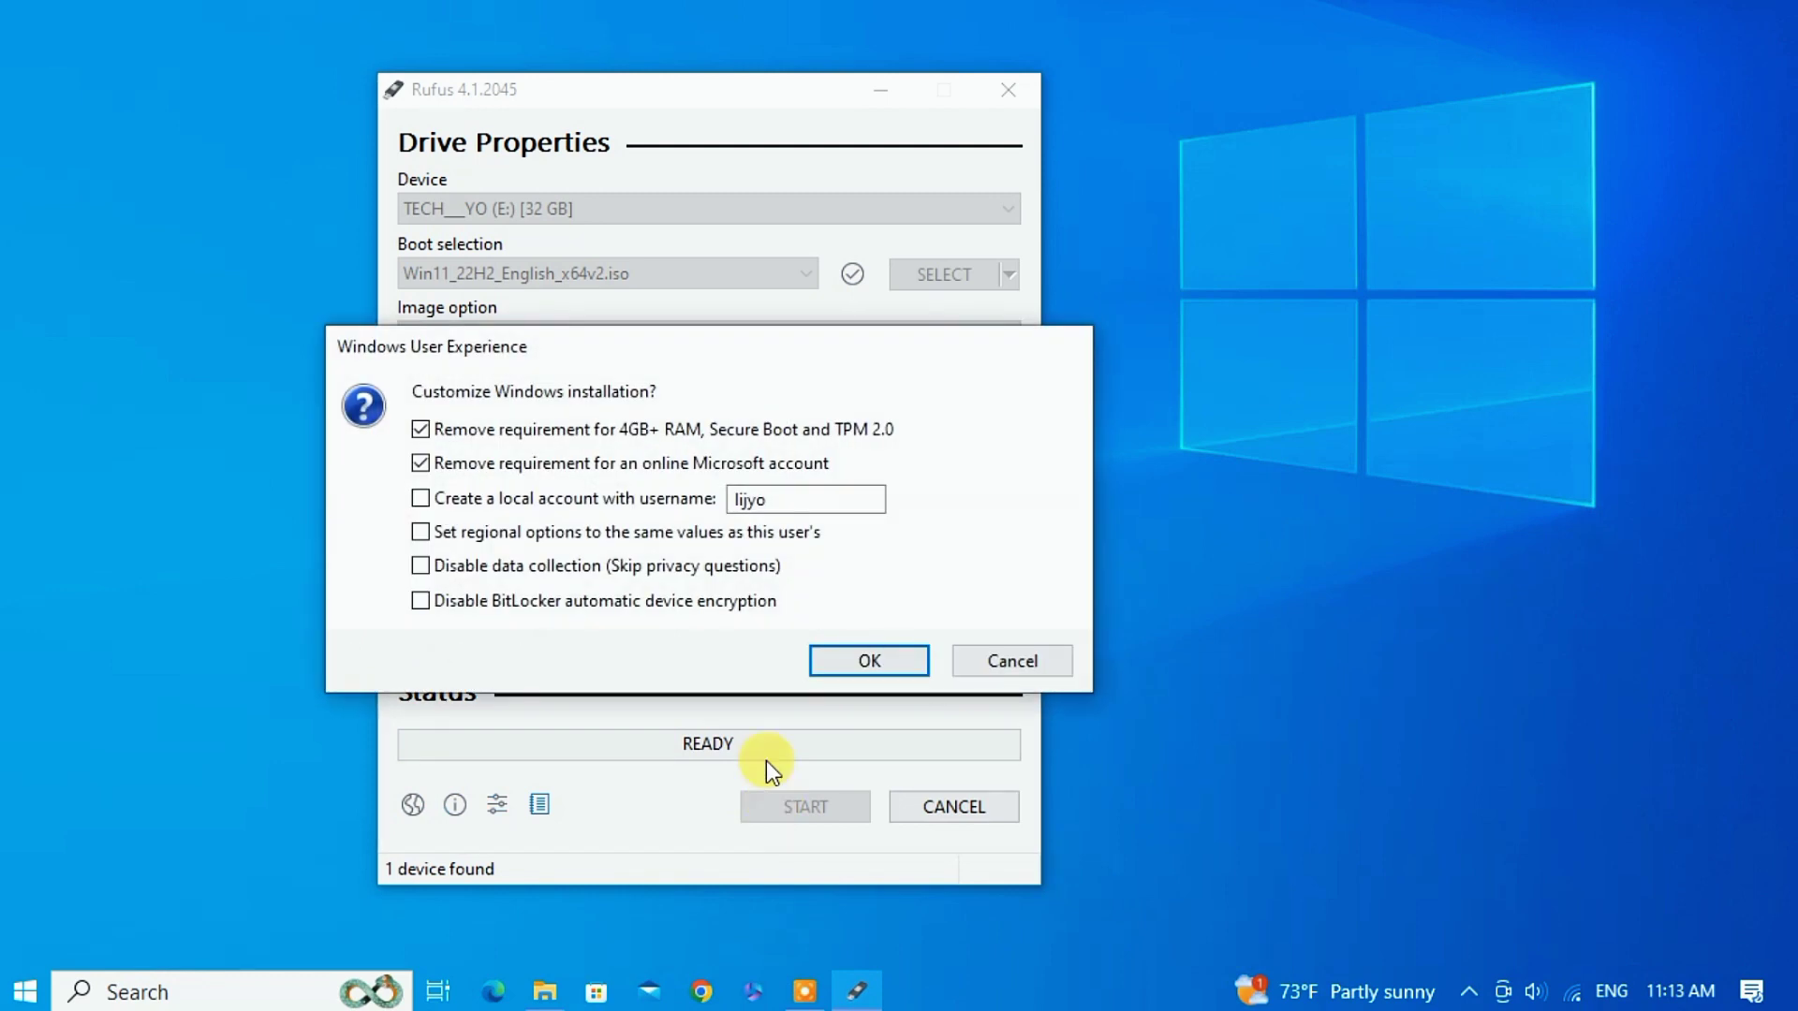
left_click(867, 657)
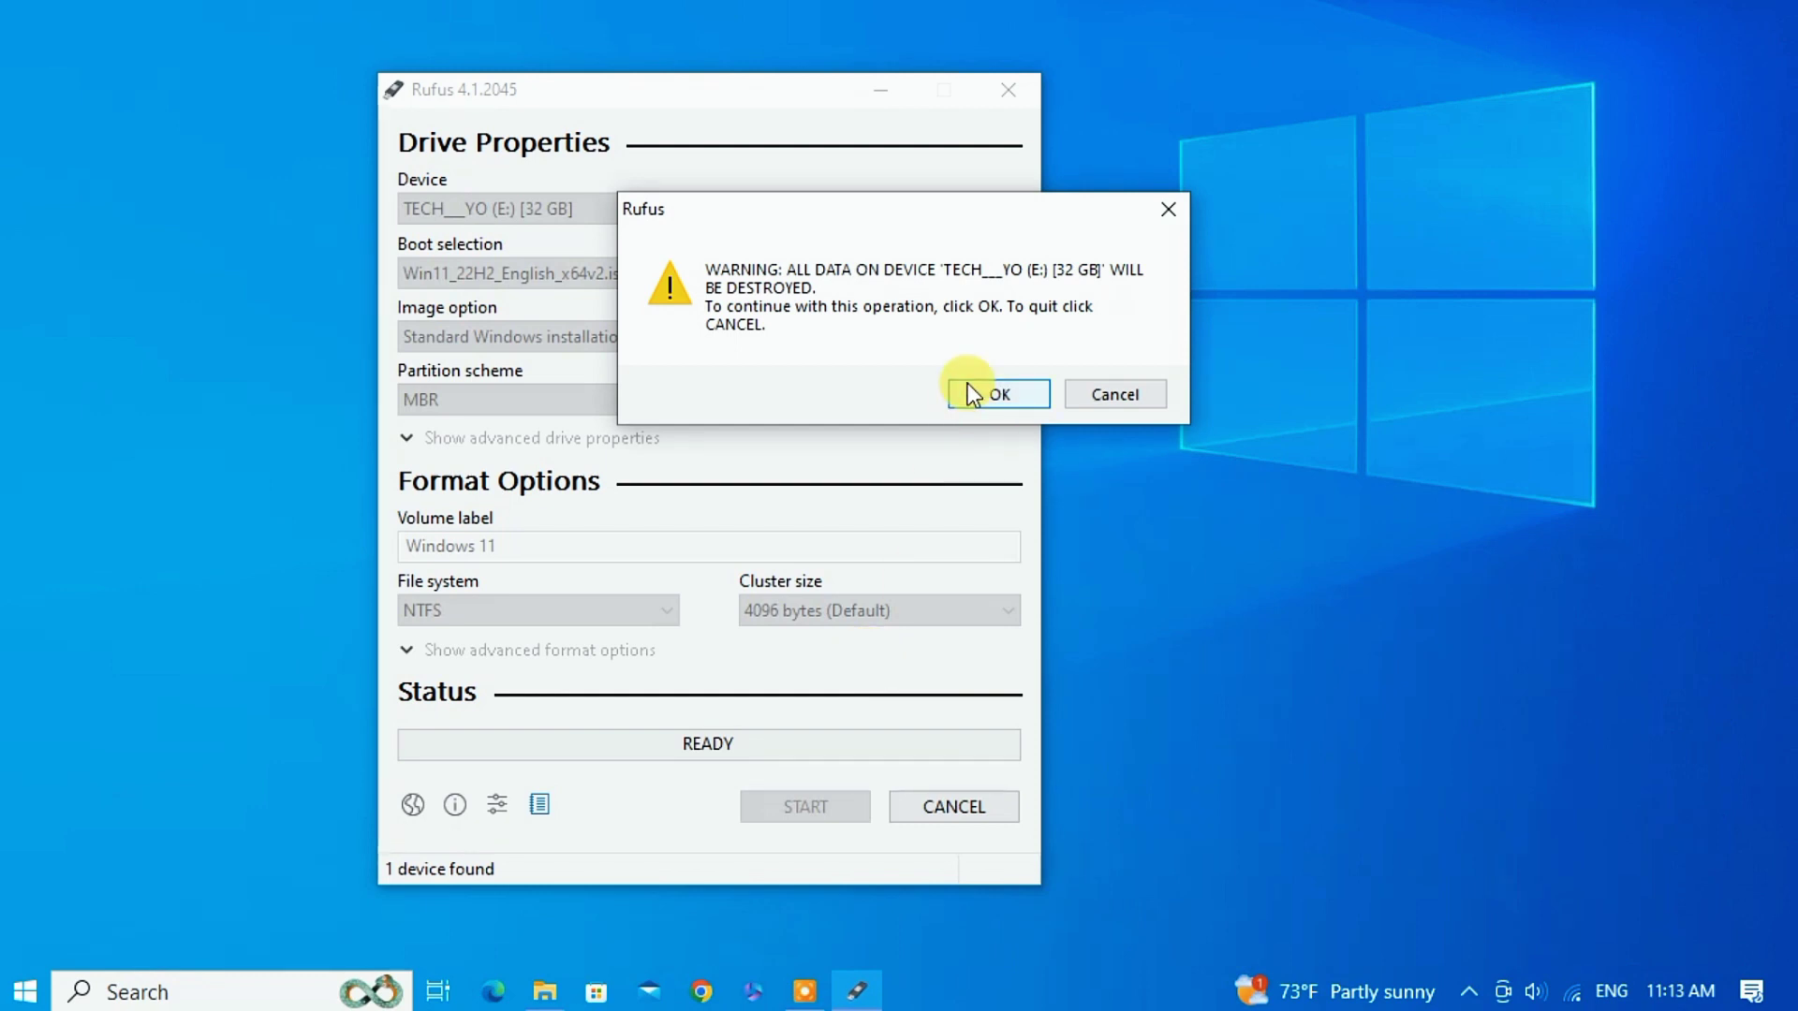
left_click(968, 386)
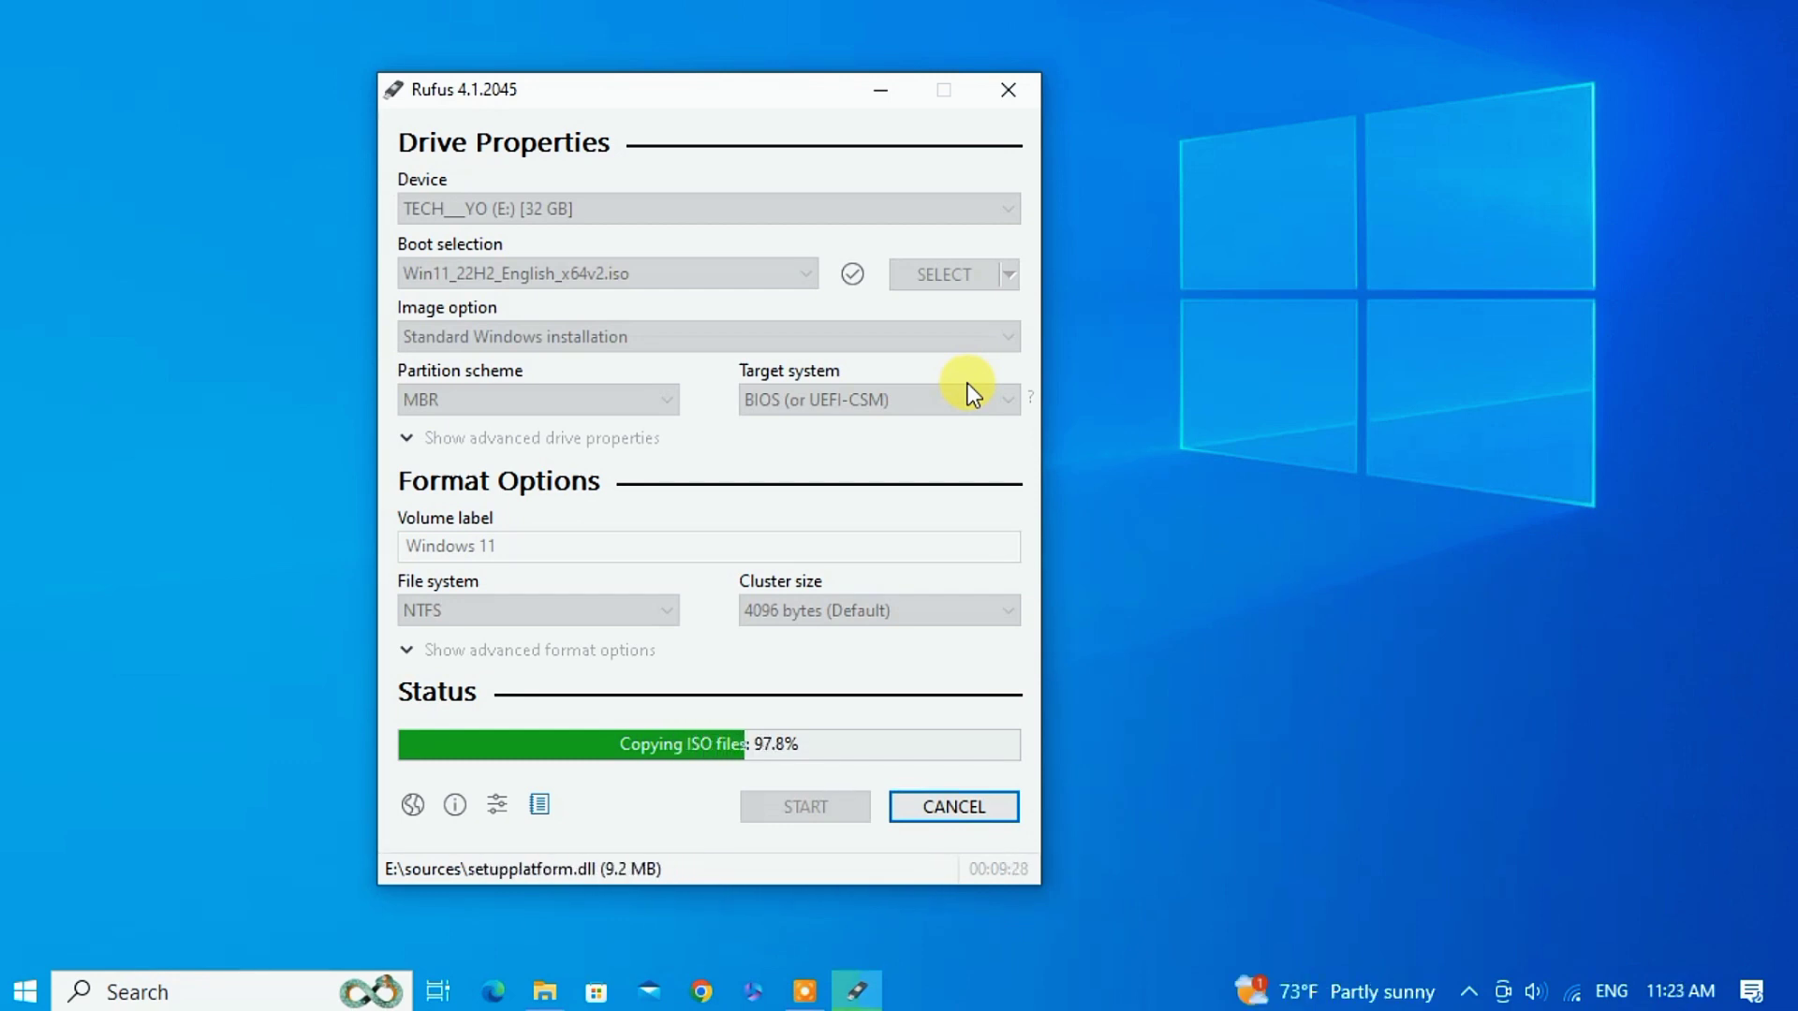
Wait for Rufus to reach READY with the drive as Windows 11 (E:), then close Rufus.
left_click_drag(709, 89, 630, 90)
right_click(1034, 241)
left_click(1092, 323)
right_click(1148, 404)
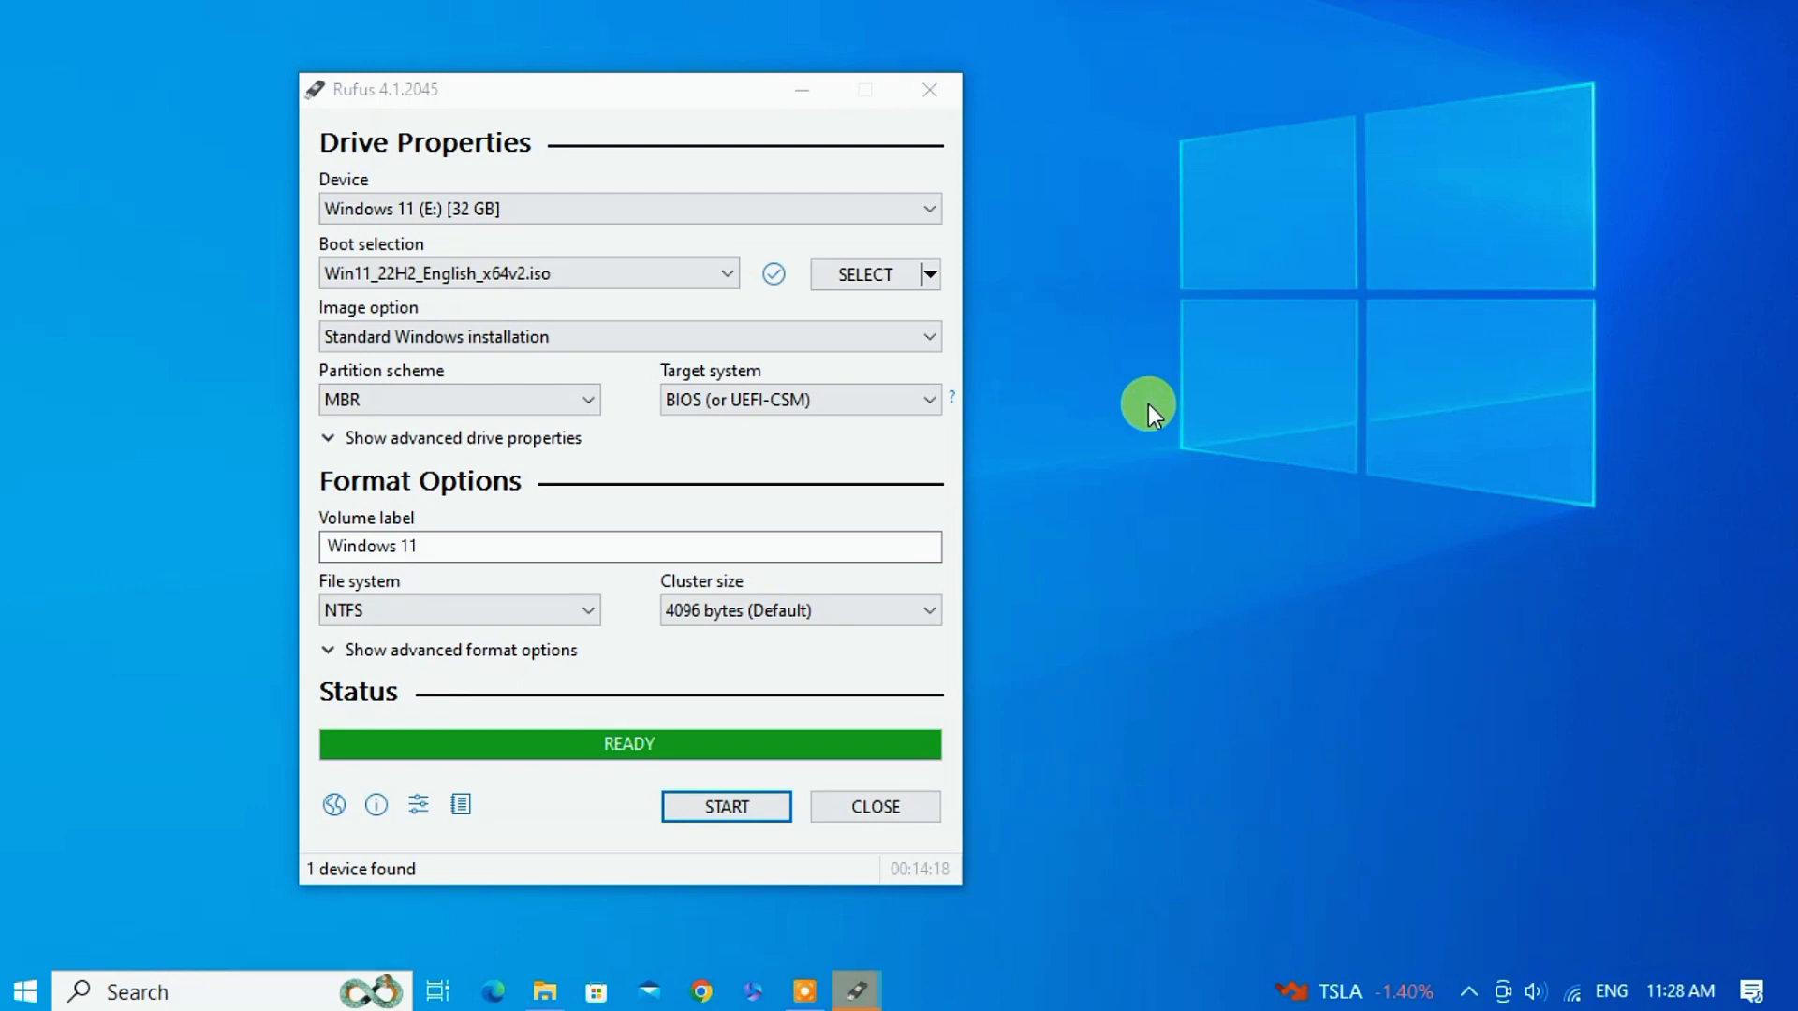
left_click_drag(613, 100, 688, 137)
key("alt+F4")
Open Windows 11 (E:) from This PC, review its boot, efi, sources and setup files, then close Explorer.
left_click(546, 992)
left_click(281, 408)
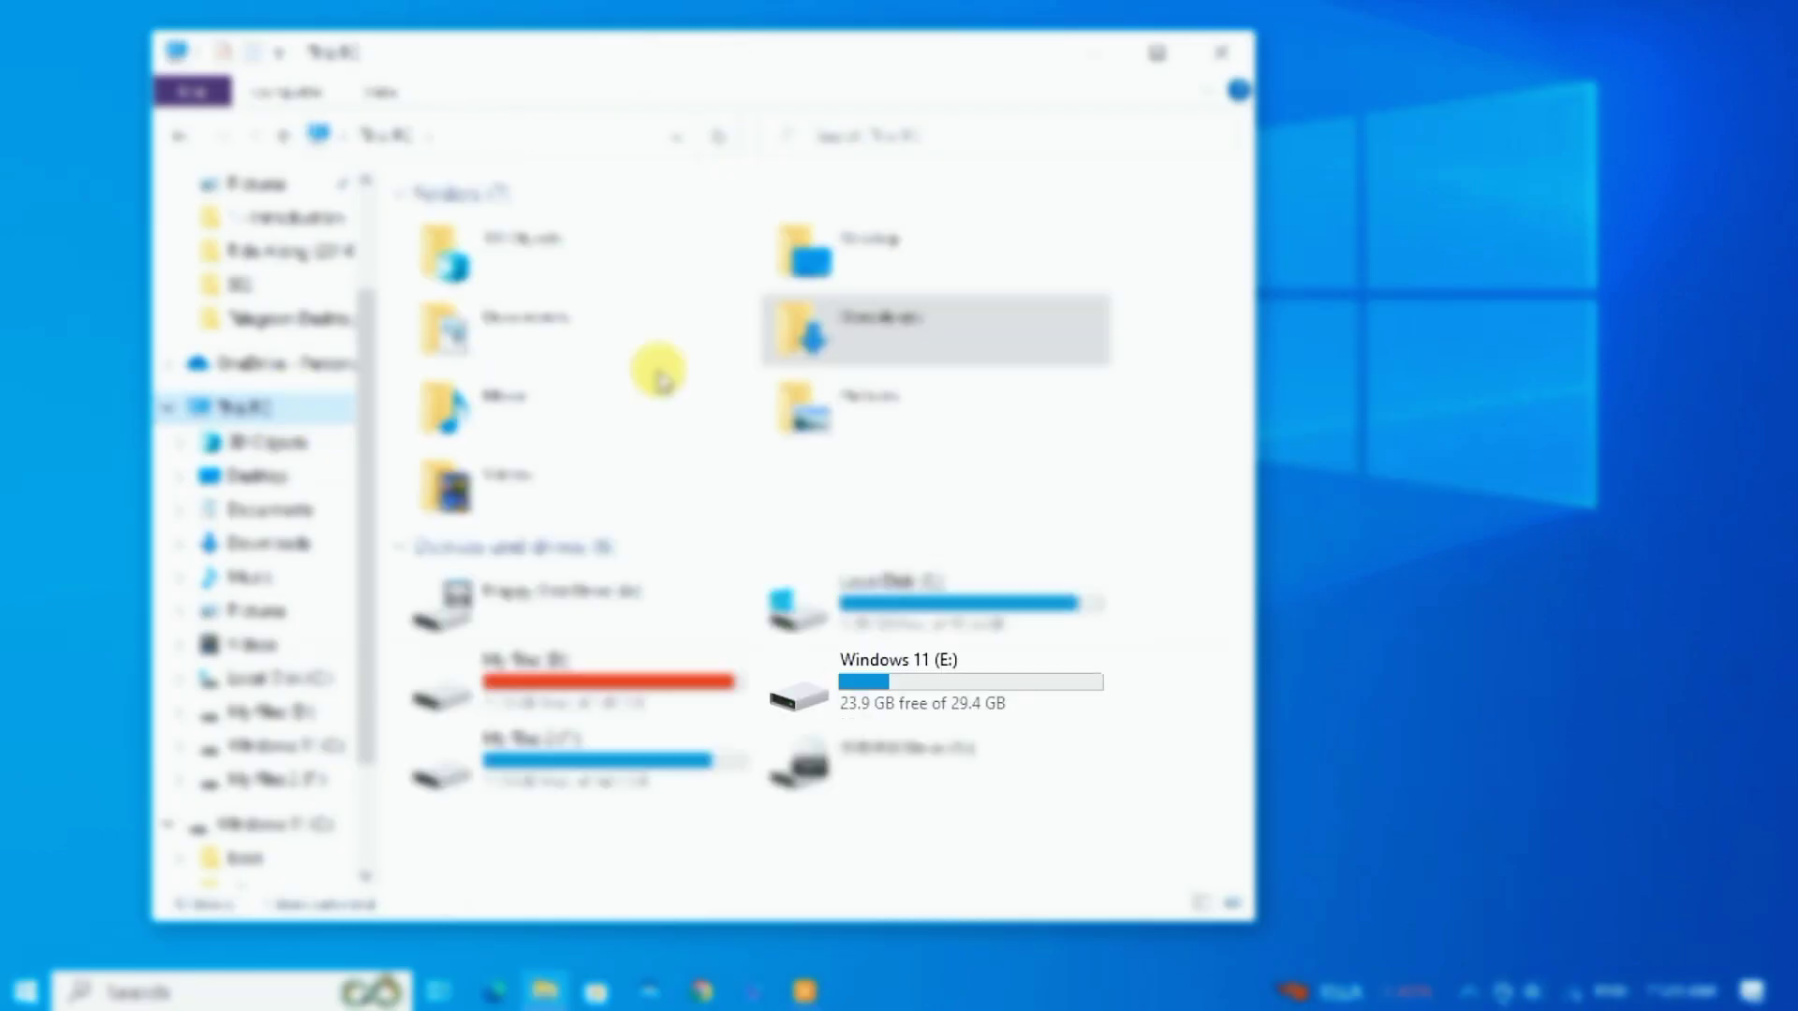
left_click(913, 698)
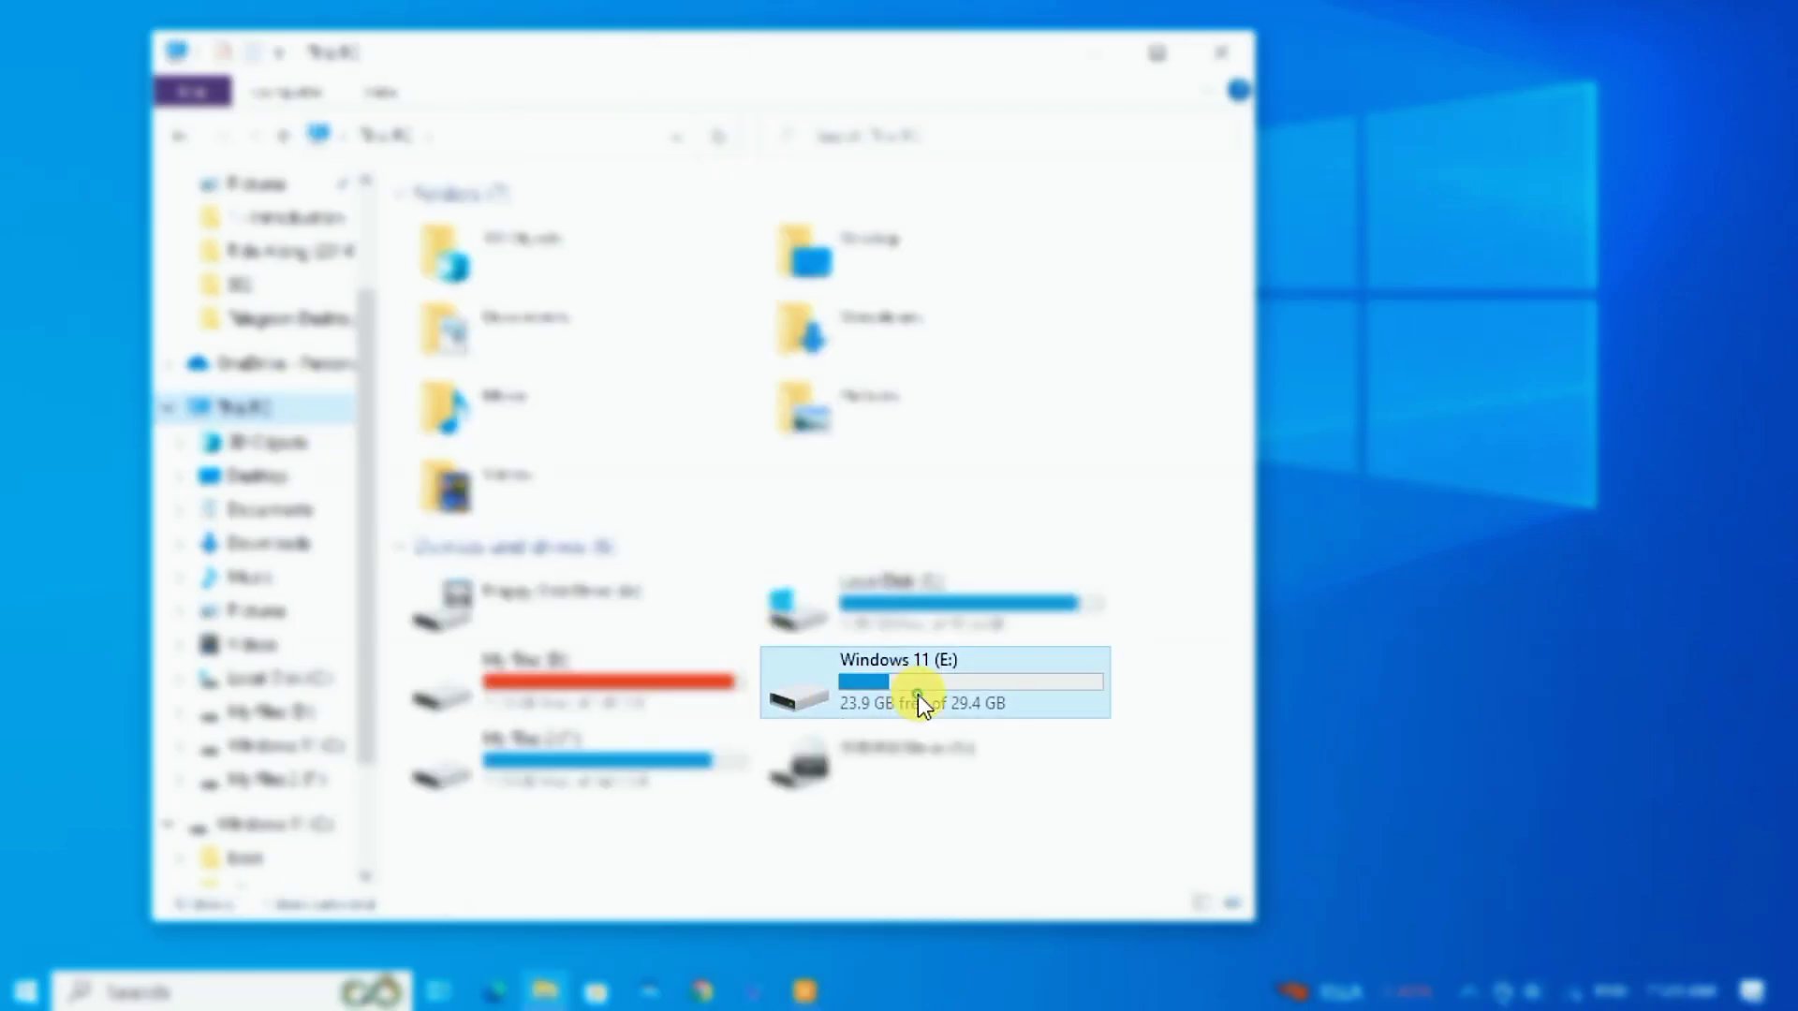
double_click(860, 697)
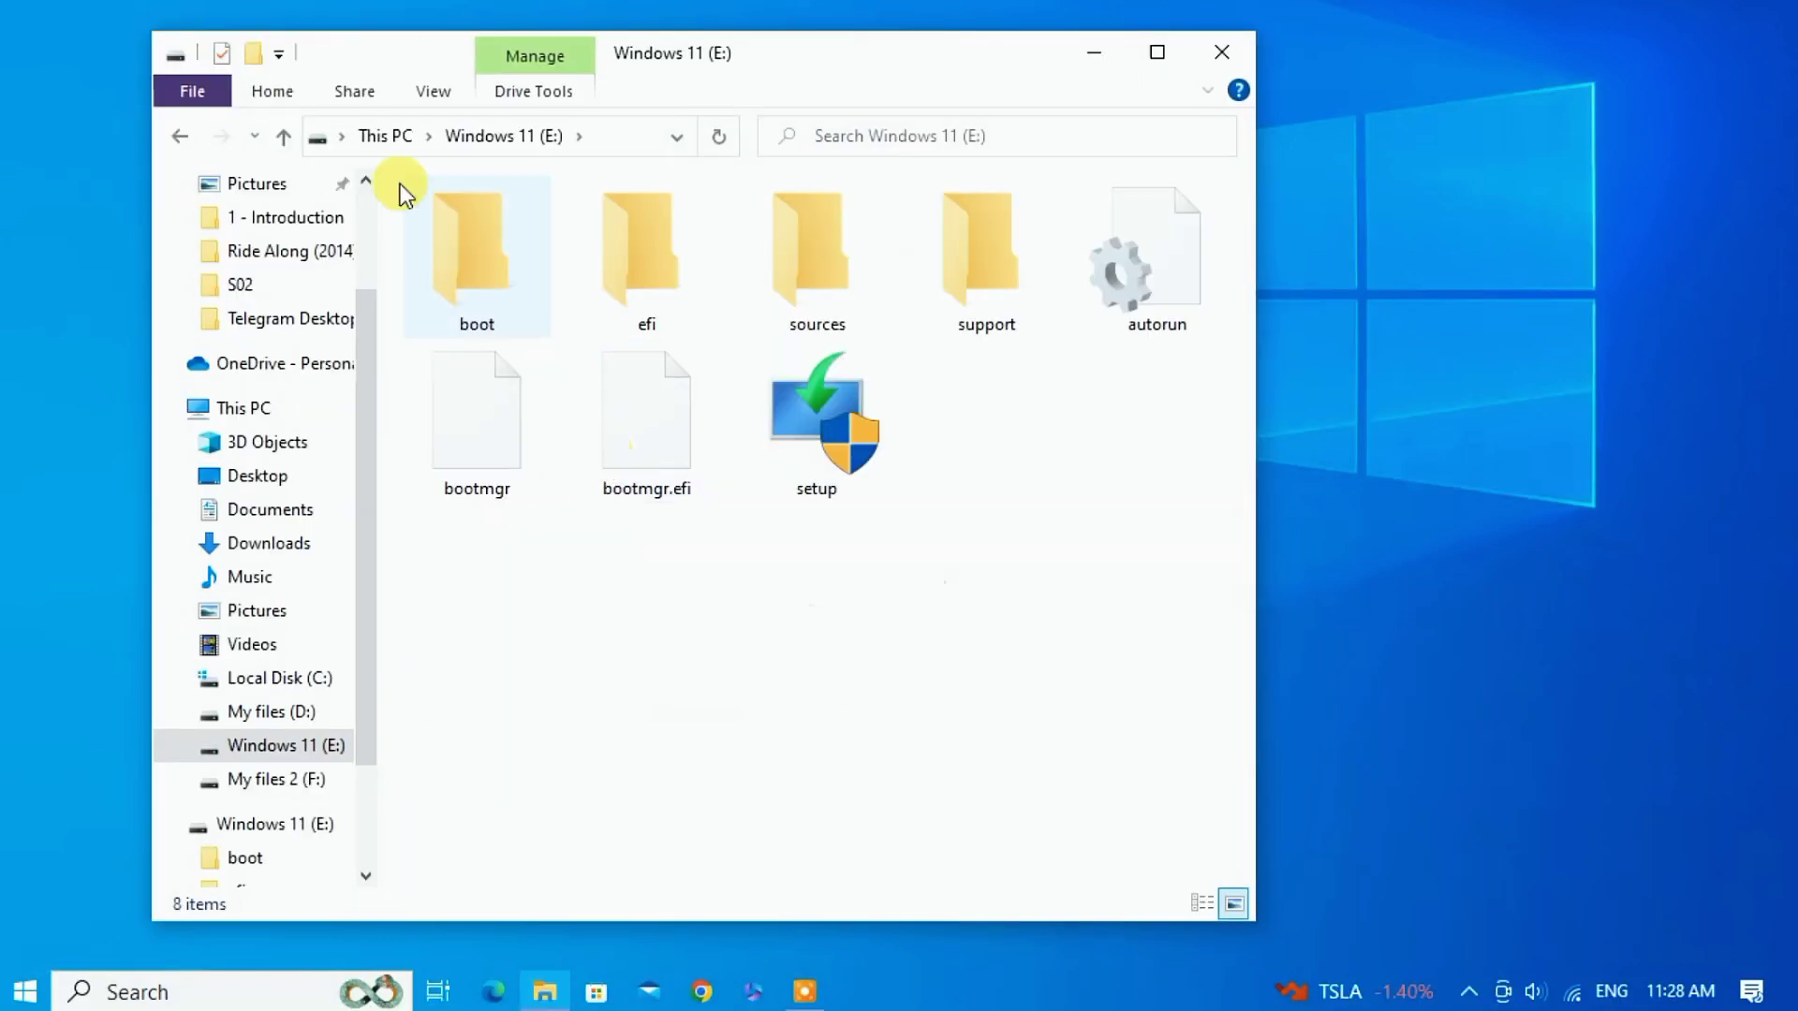
left_click(178, 137)
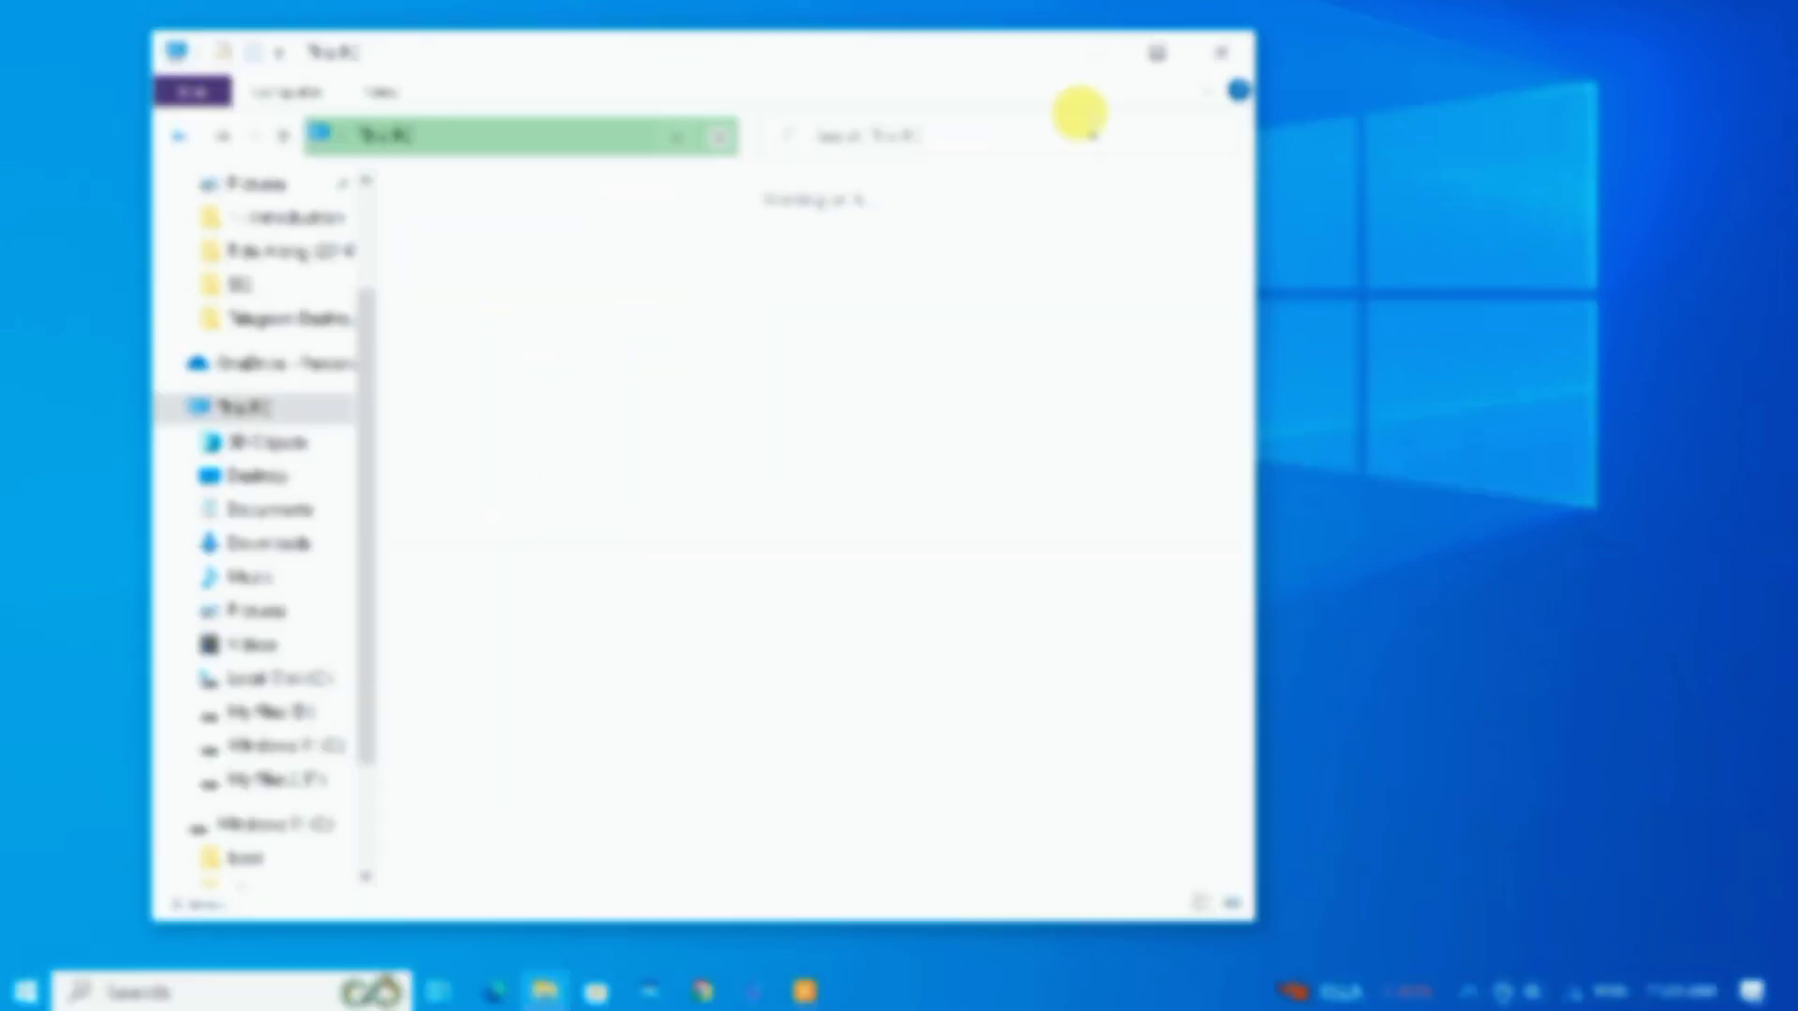
left_click(1249, 53)
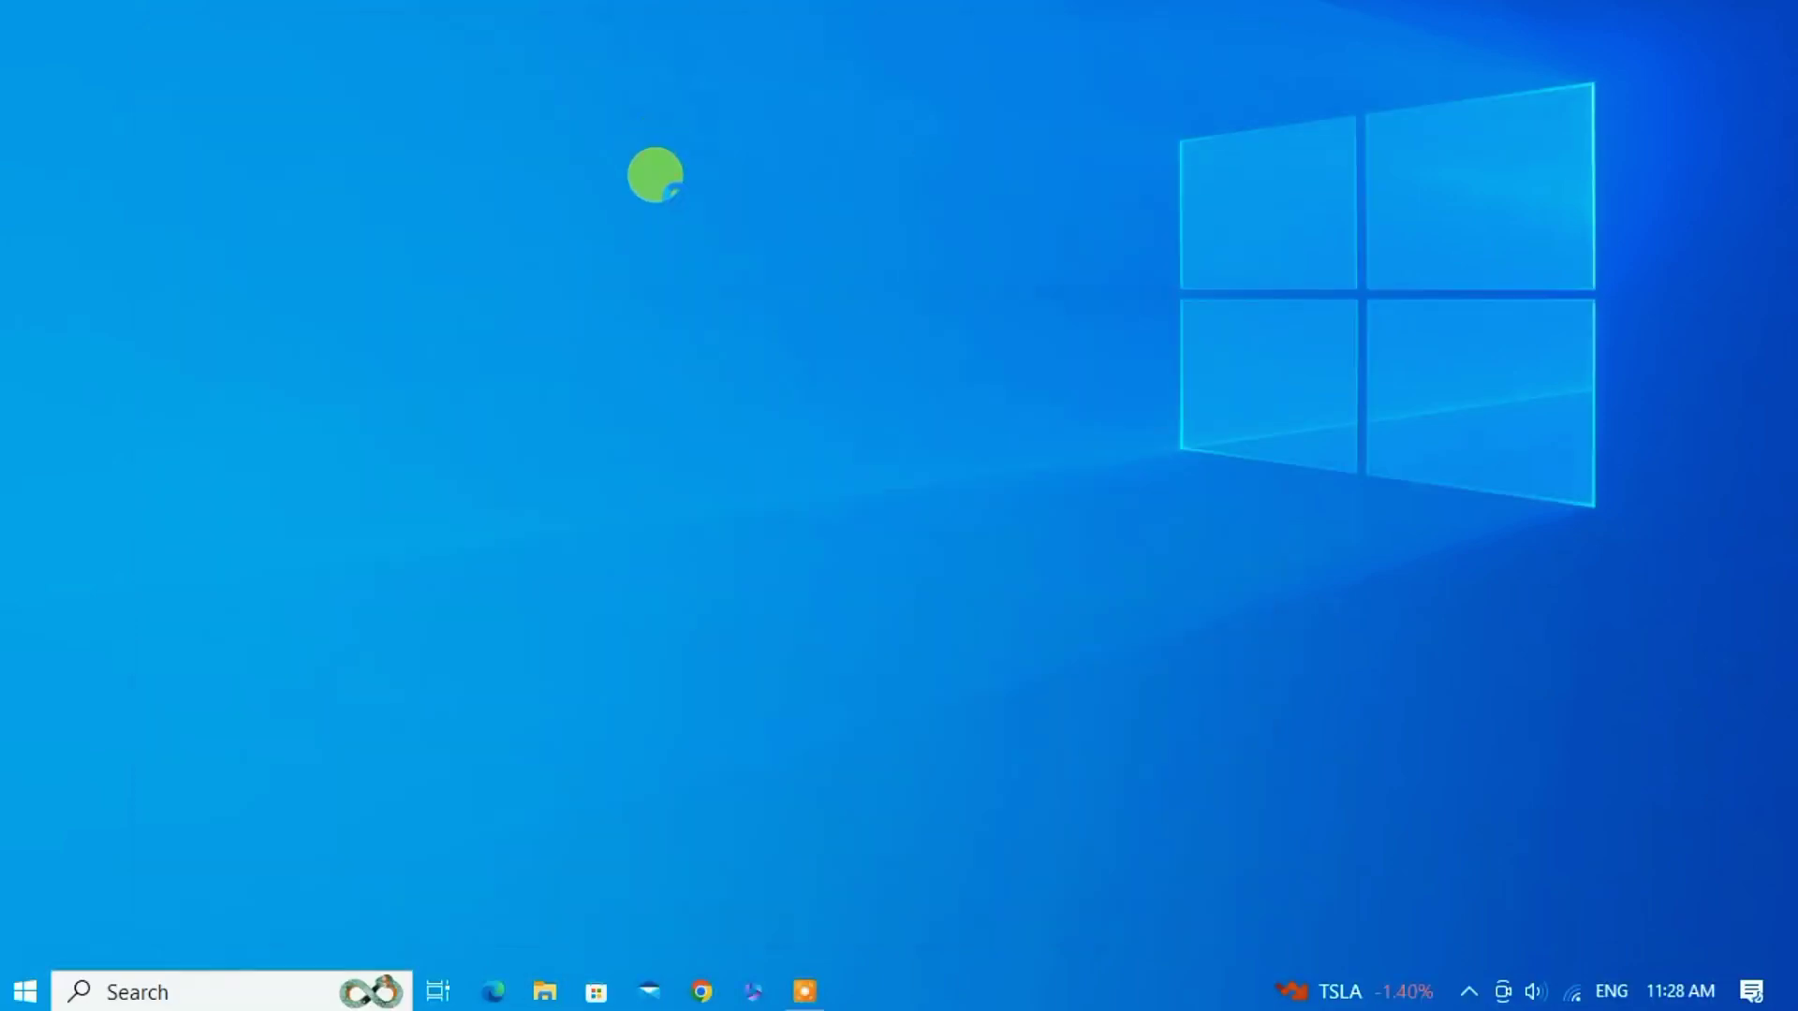
right_click(668, 193)
left_click(706, 219)
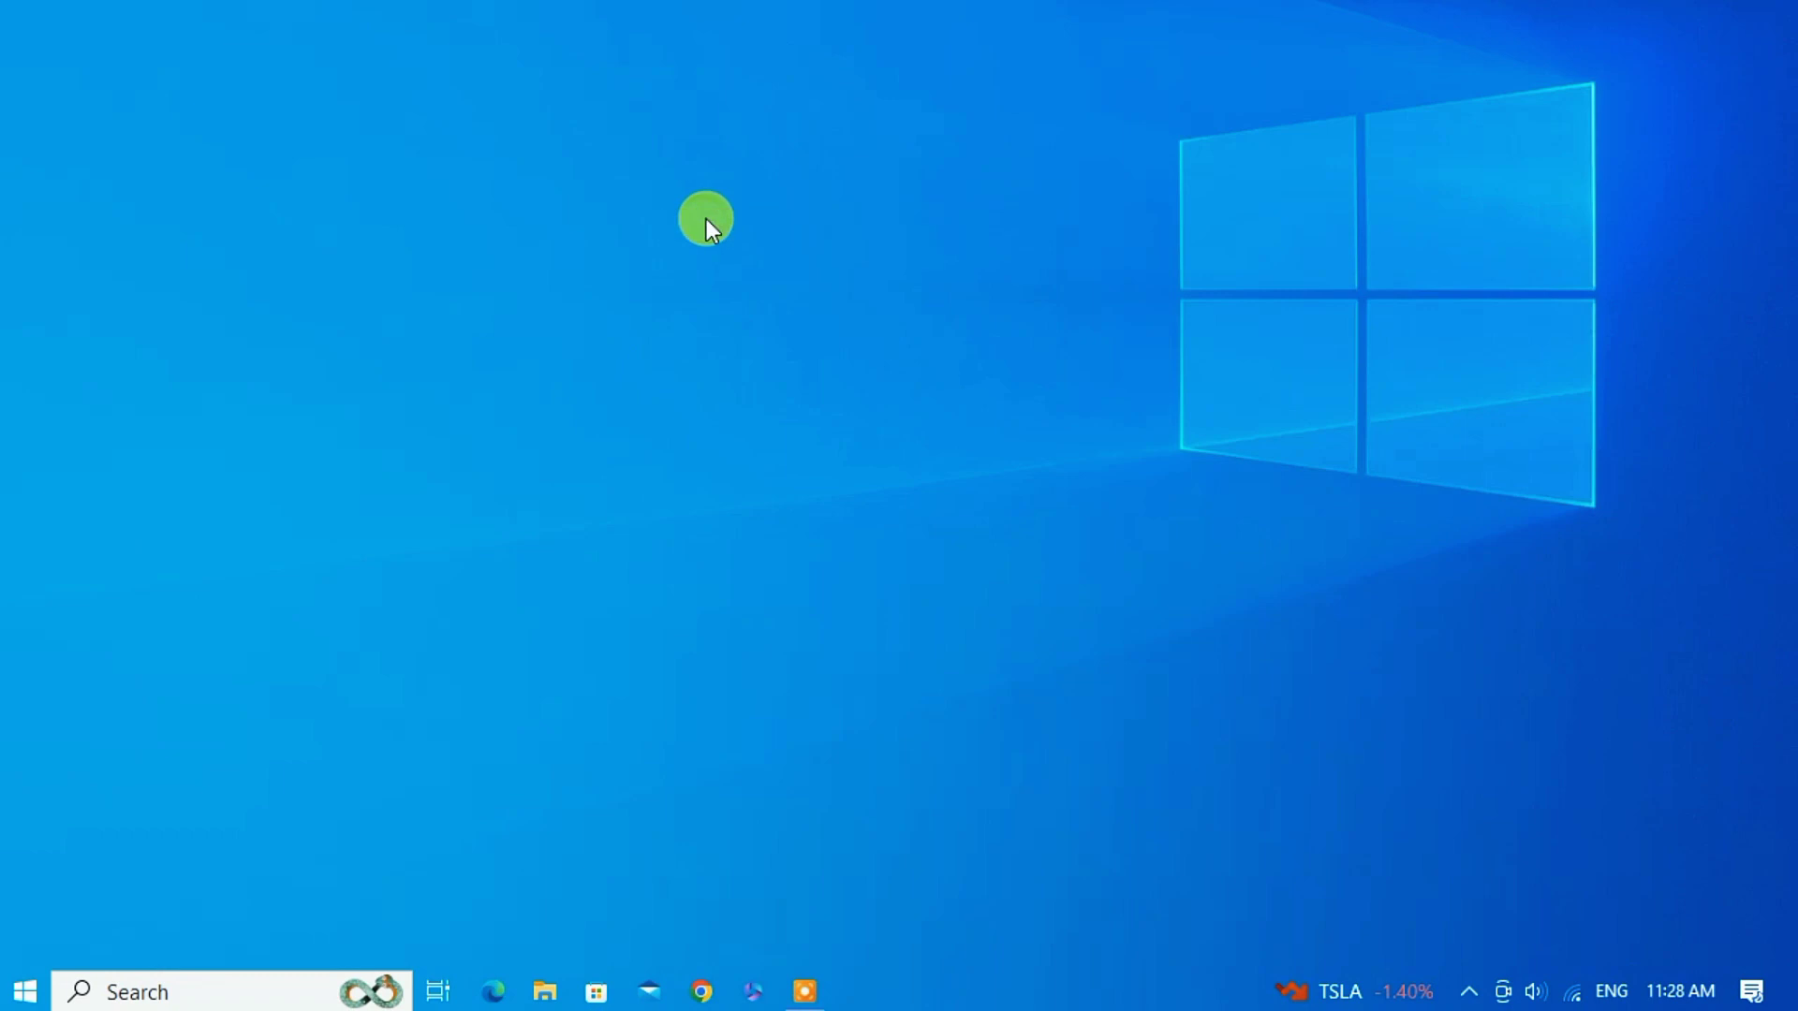